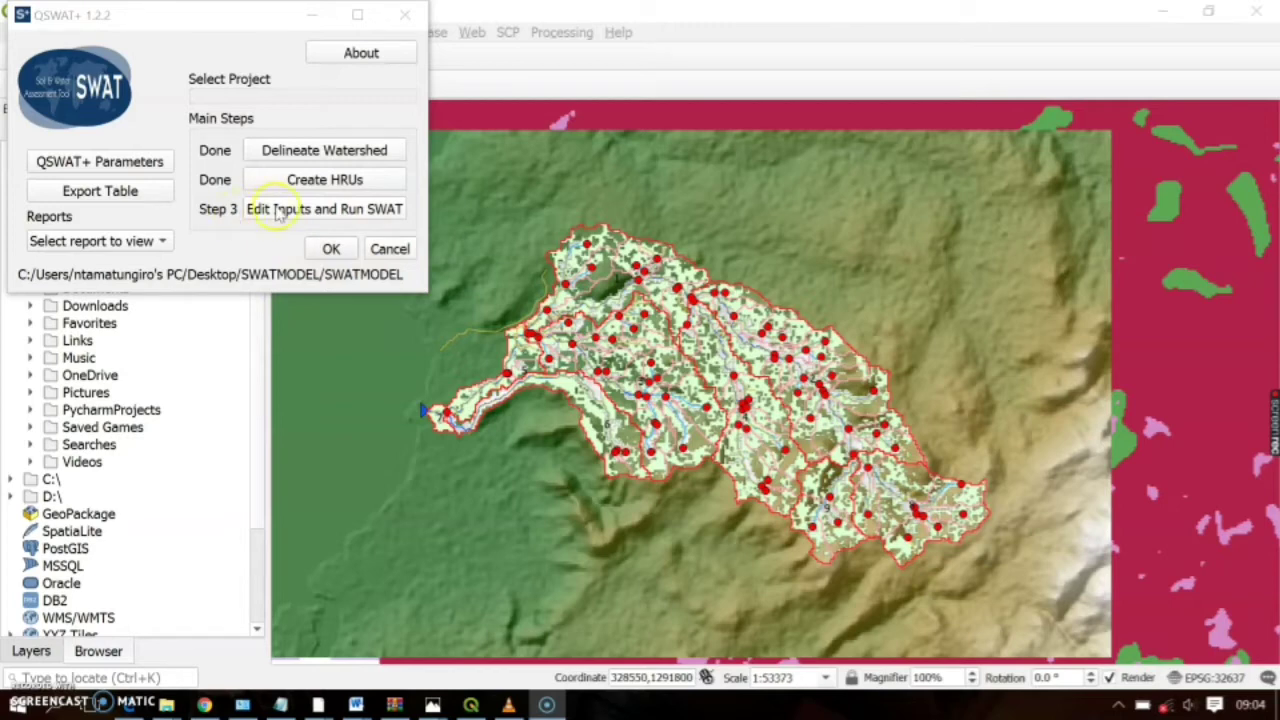
# Launch SWAT+ Editor from QSWAT+ and import the SWATMODEL.sqlite project with the swatplus_datasets.sqlite datasets database.
pyautogui.click(372, 212)
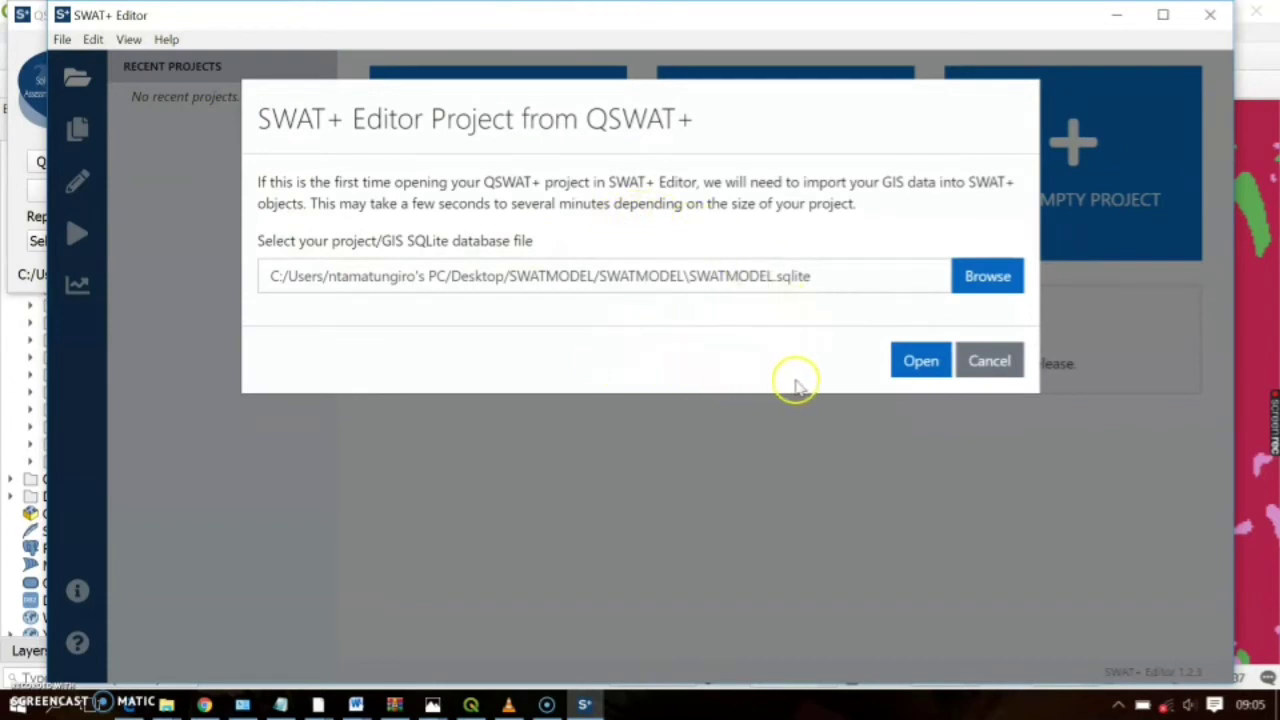
pyautogui.click(905, 365)
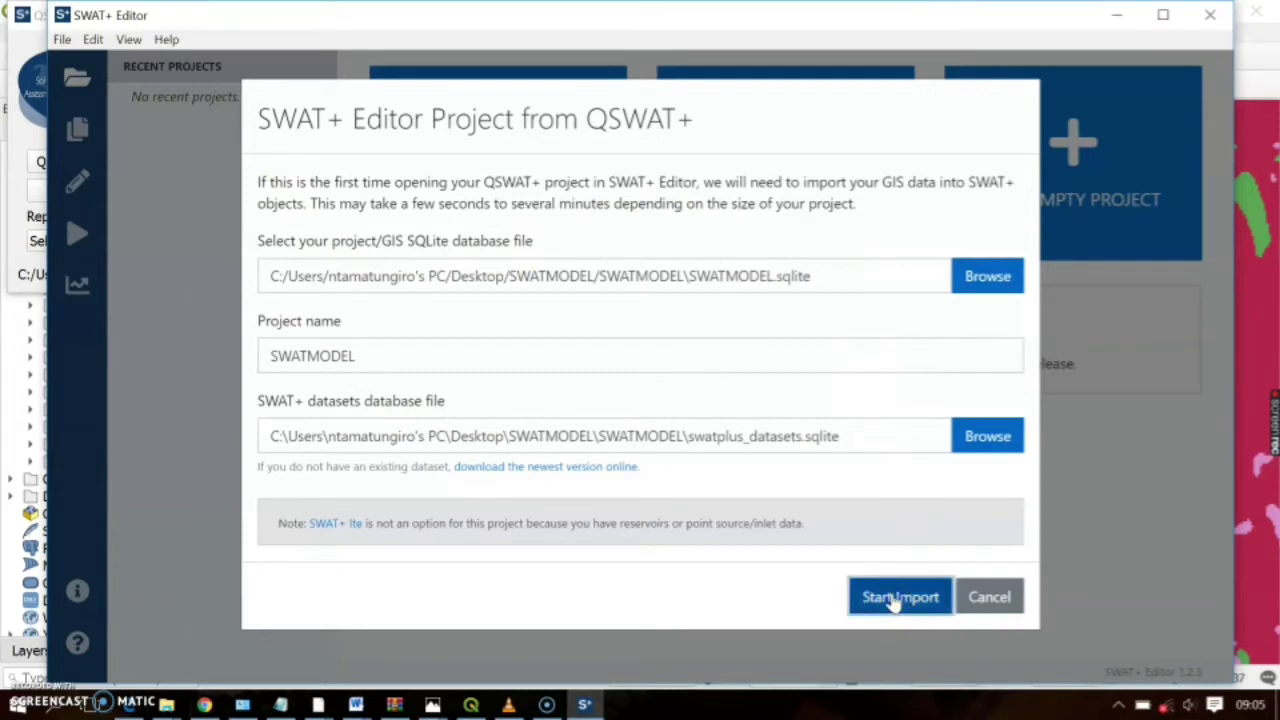
pyautogui.click(862, 600)
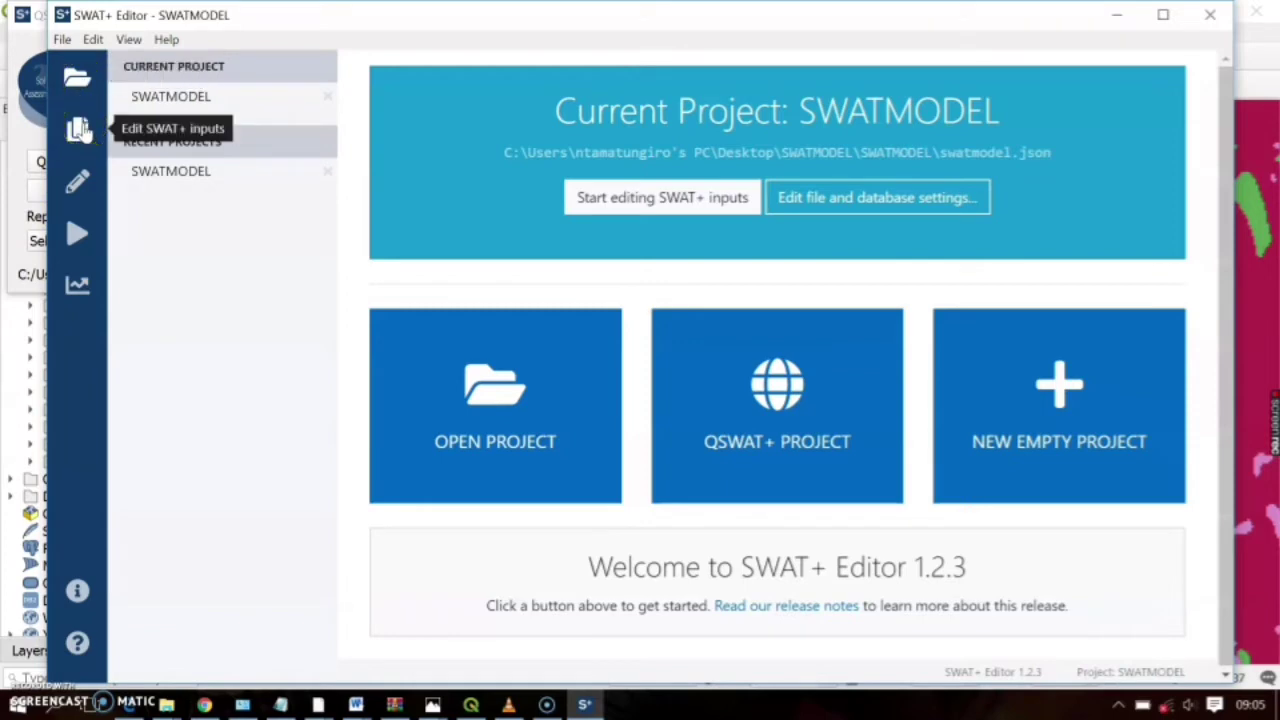
pyautogui.click(76, 184)
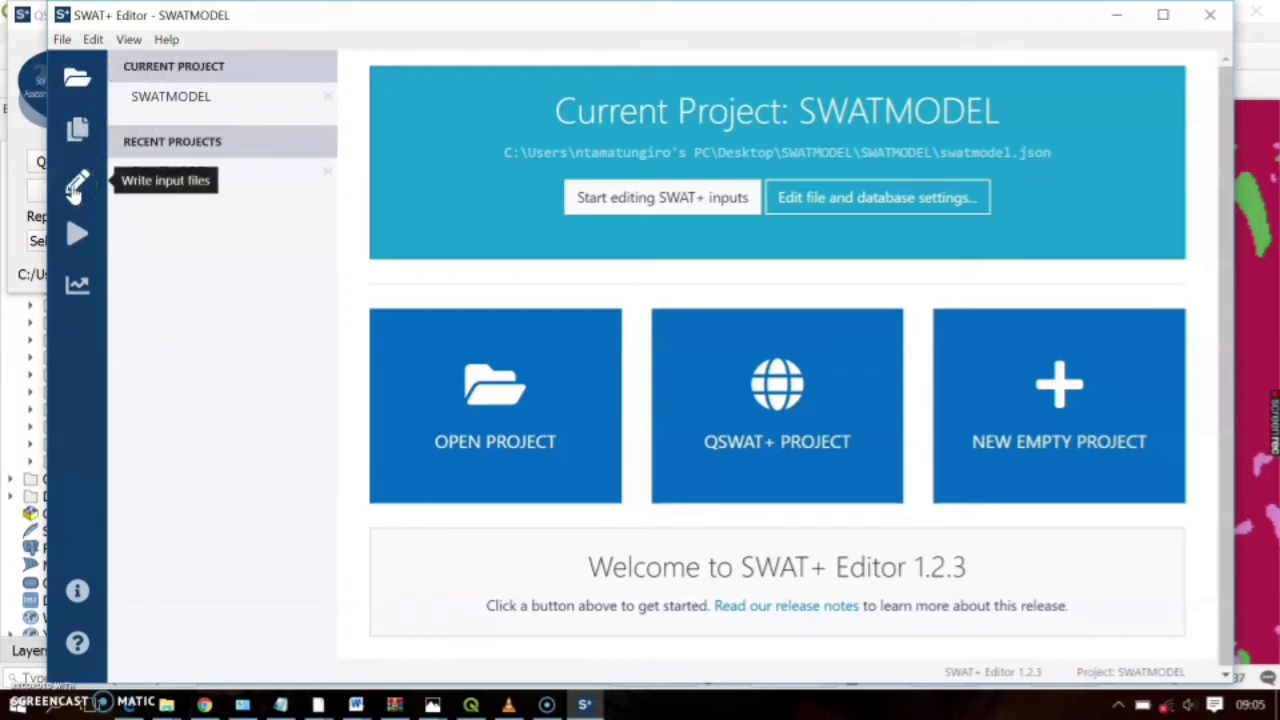
pyautogui.click(72, 233)
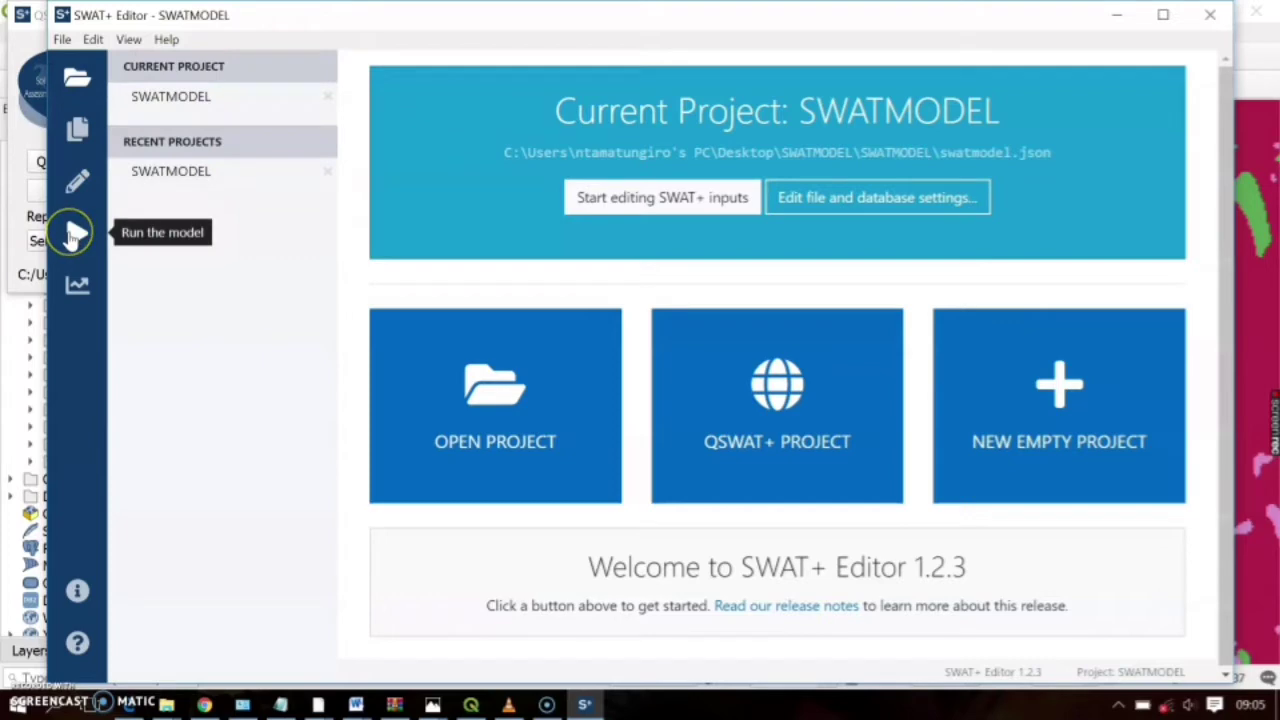
pyautogui.click(80, 285)
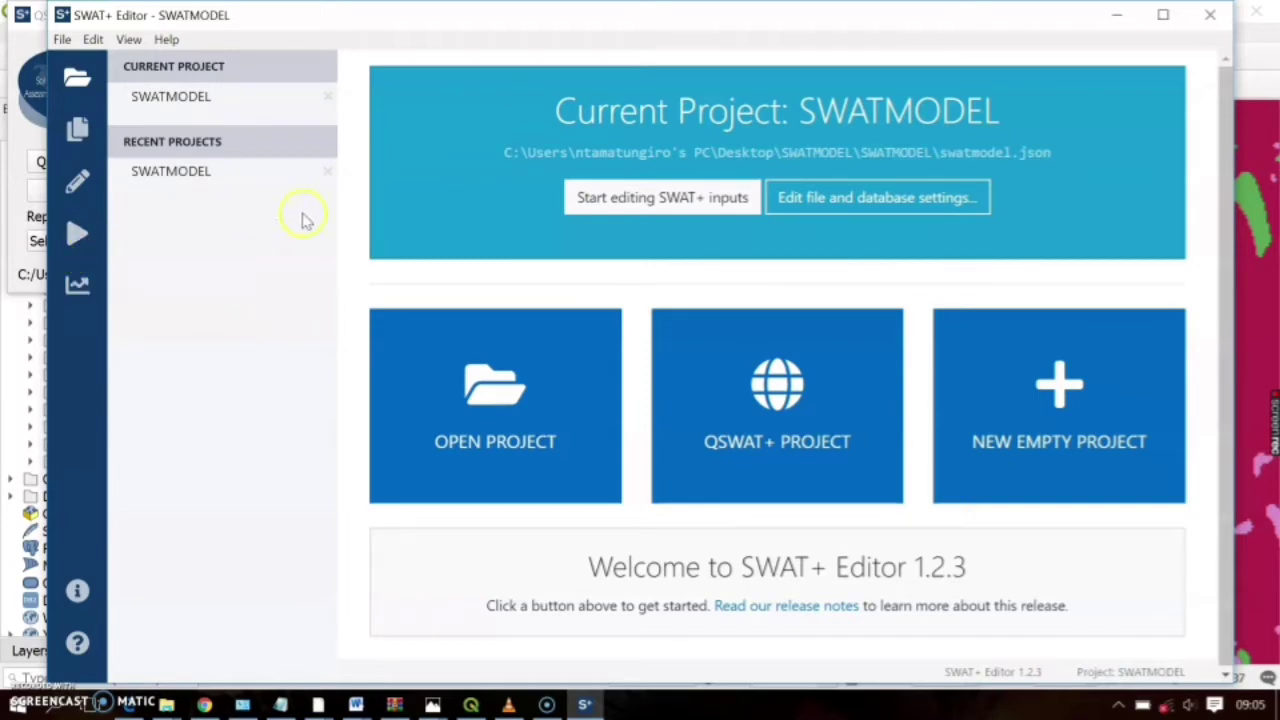
# Import weather generators from swatplus_wgn.sqlite, table wgn_cfsr_world, with existing stations deleted and observed weather data enabled, and review the resulting list.
pyautogui.click(626, 210)
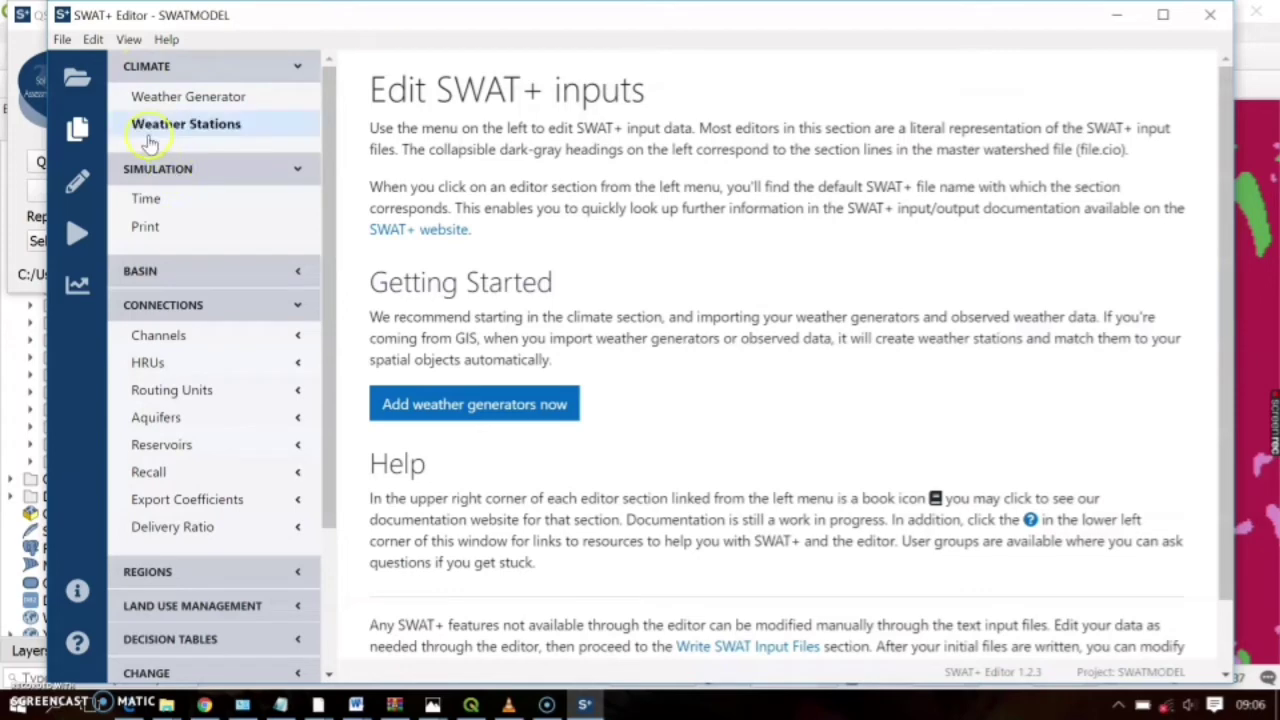
pyautogui.click(155, 97)
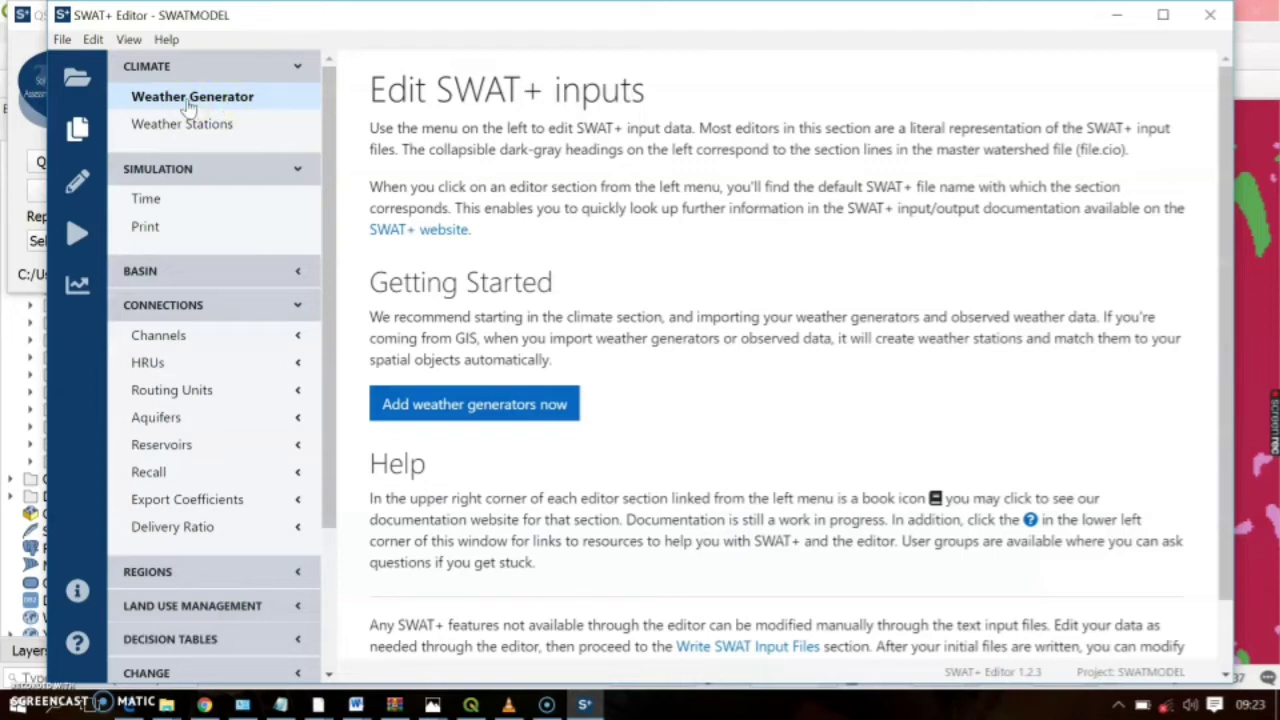
pyautogui.click(186, 100)
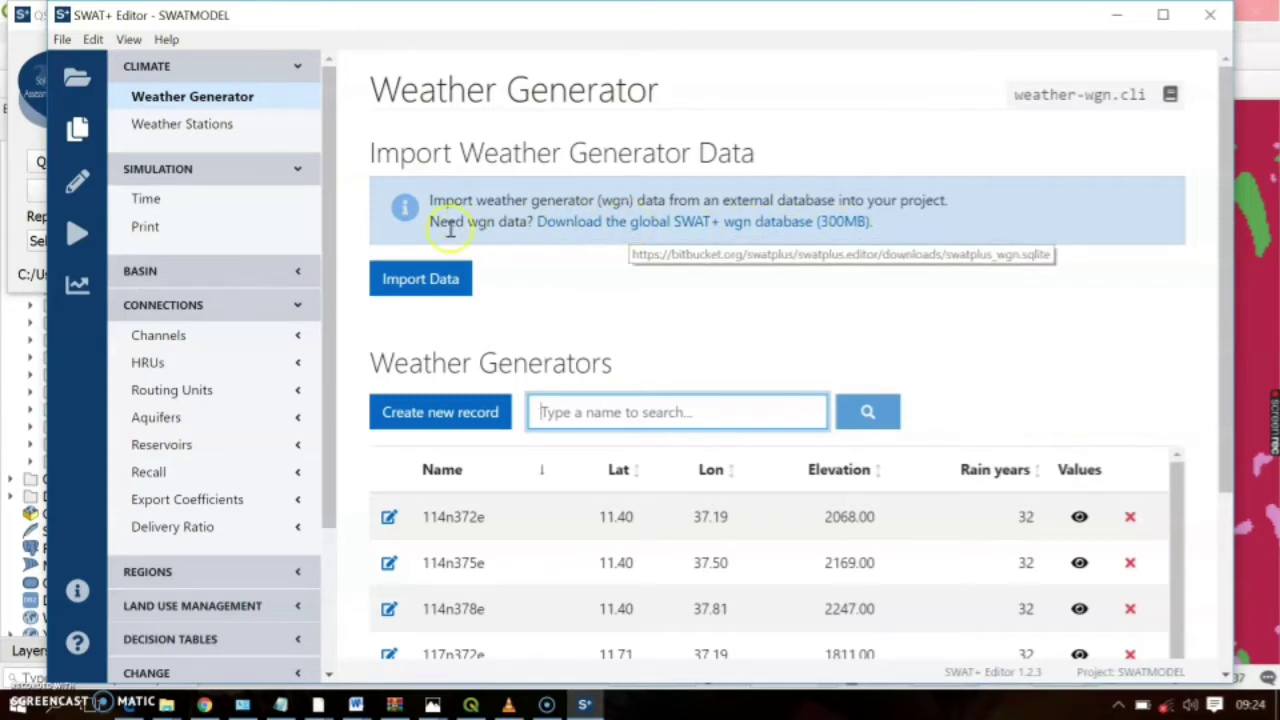
pyautogui.click(441, 280)
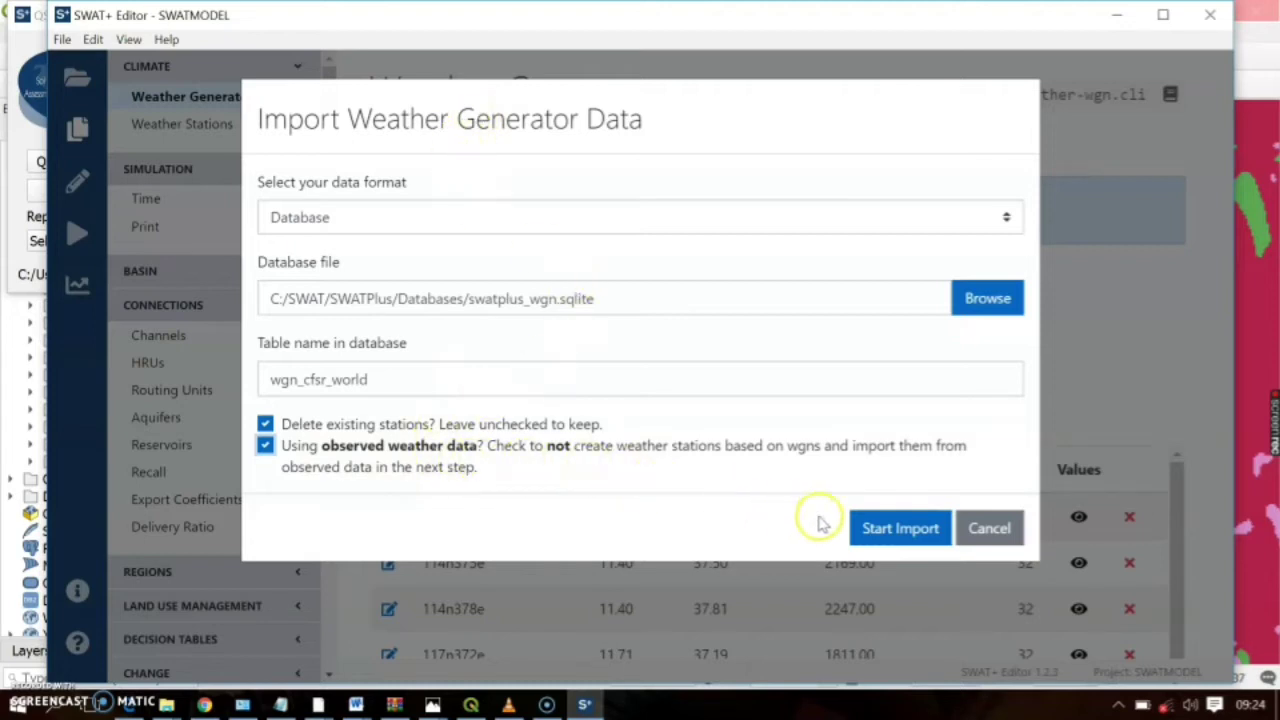
pyautogui.click(890, 533)
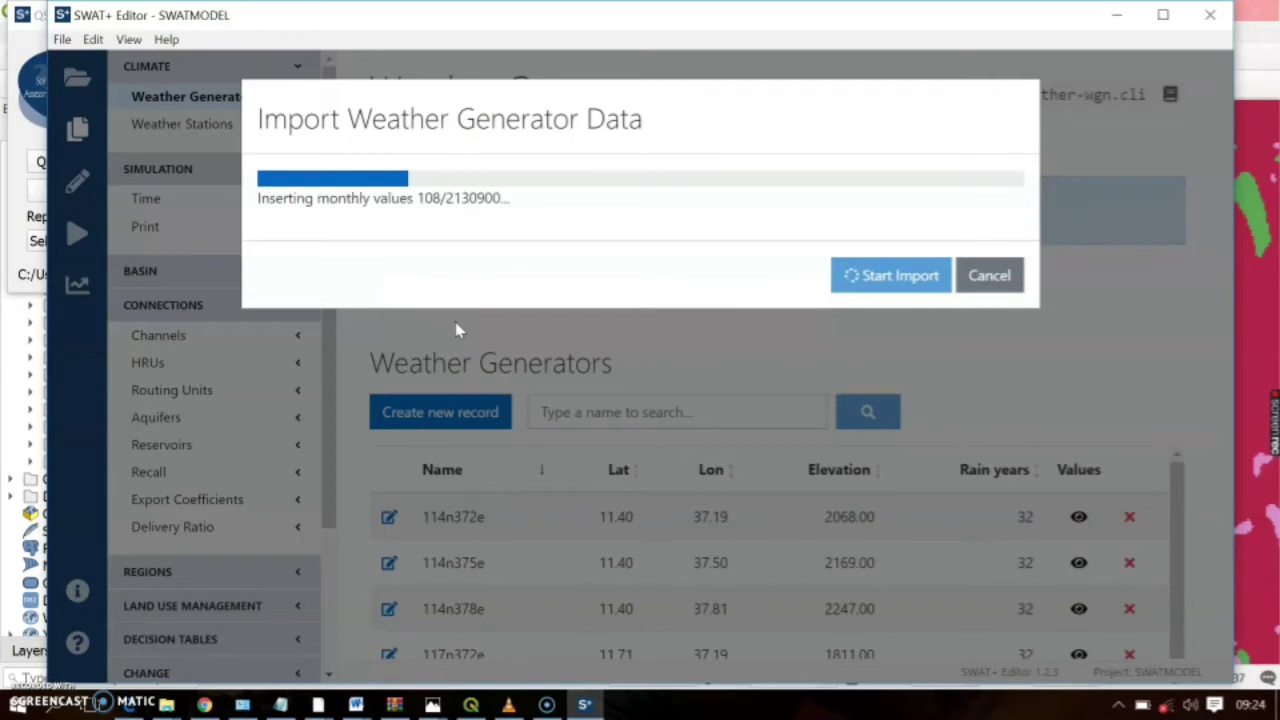
pyautogui.scroll(-1, 575, 597)
pyautogui.scroll(1, 575, 597)
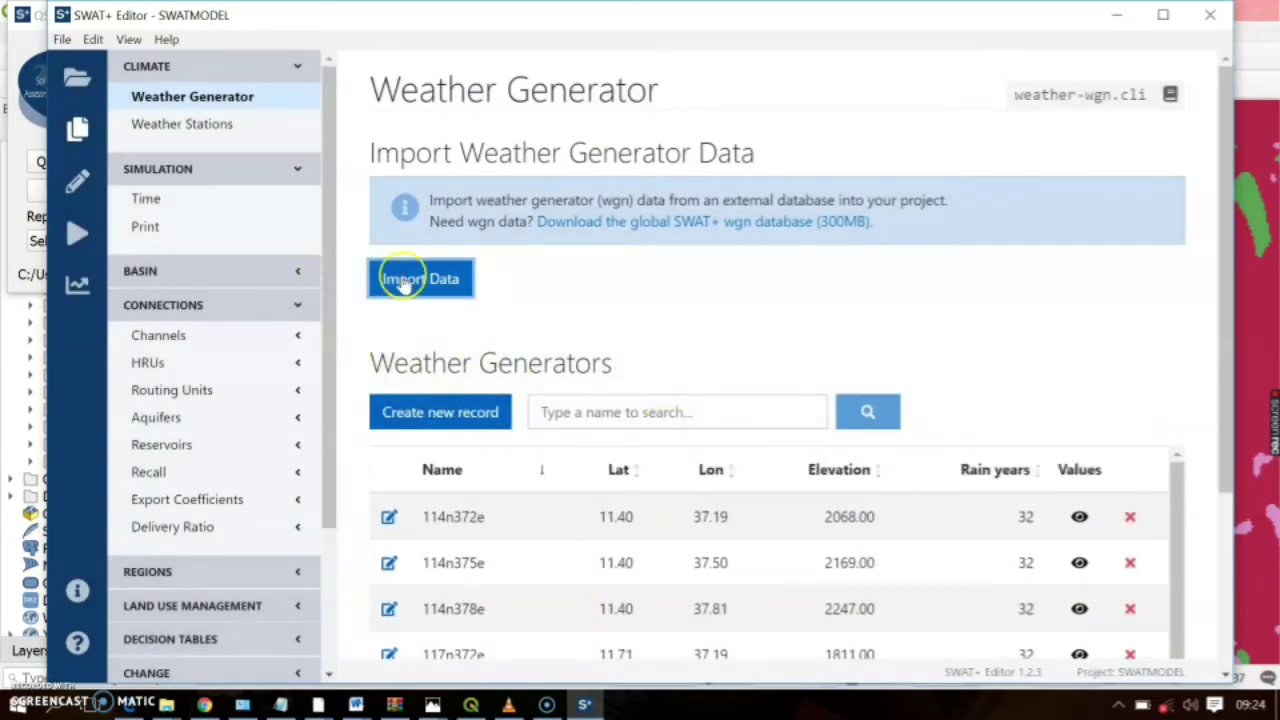
pyautogui.scroll(-1, 870, 480)
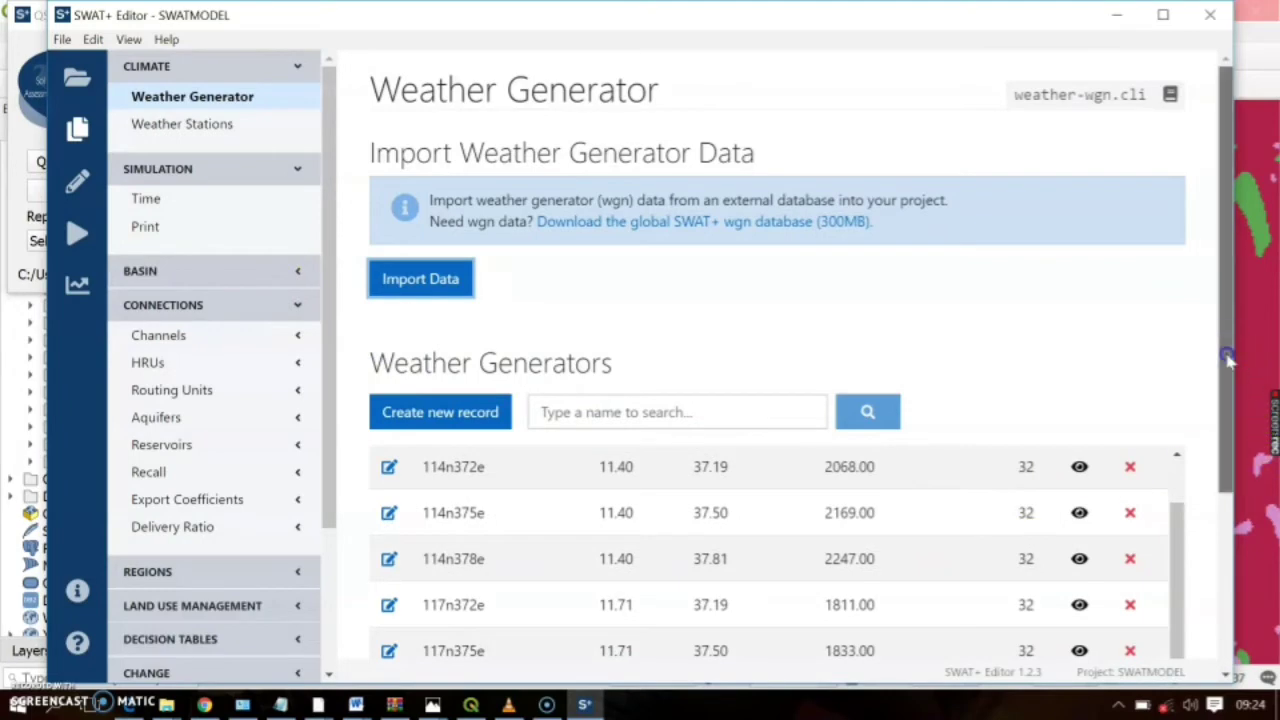
pyautogui.scroll(-3, 1229, 354)
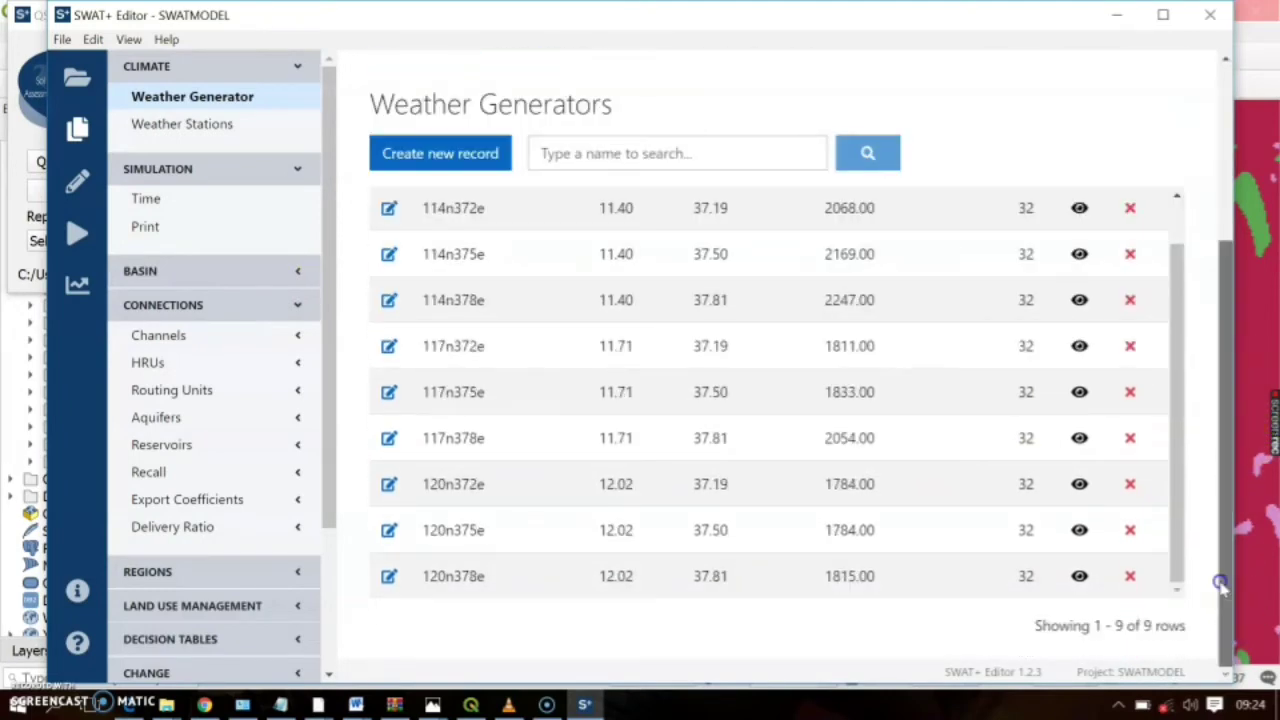
pyautogui.scroll(3, 1222, 560)
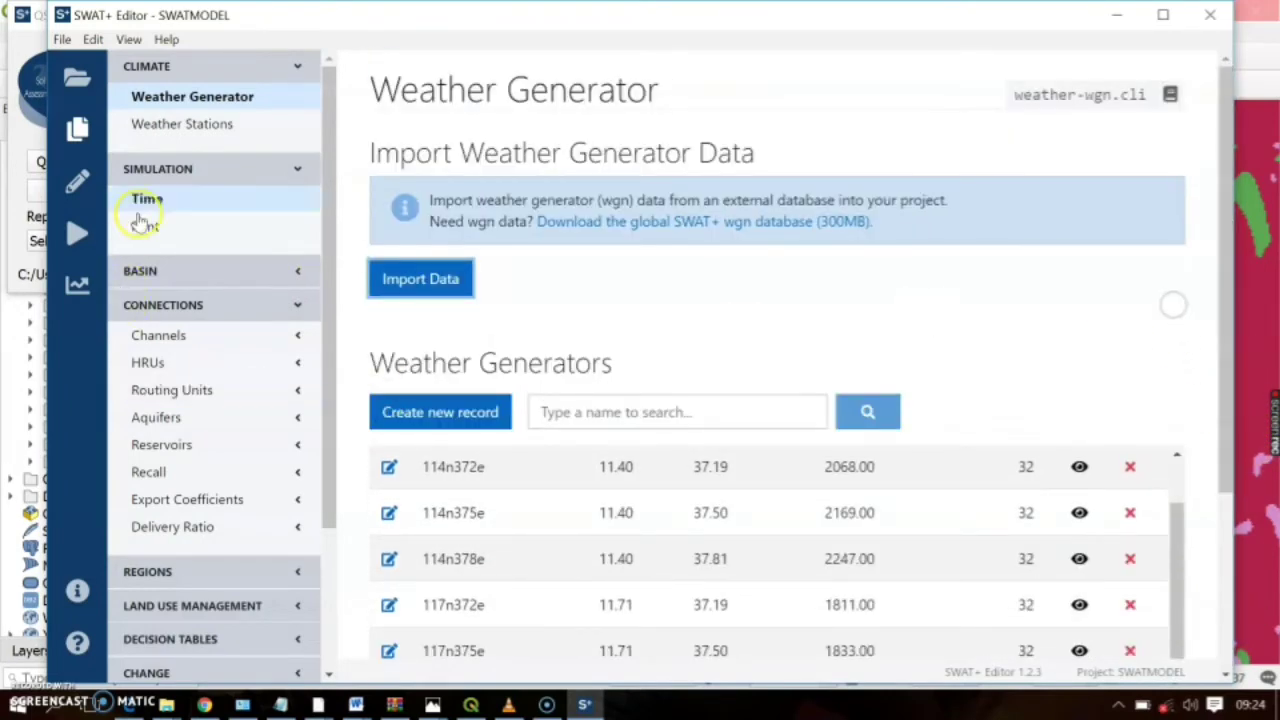
# Begin importing observed weather data for the weather stations and set the data format to SWAT+.
pyautogui.click(176, 128)
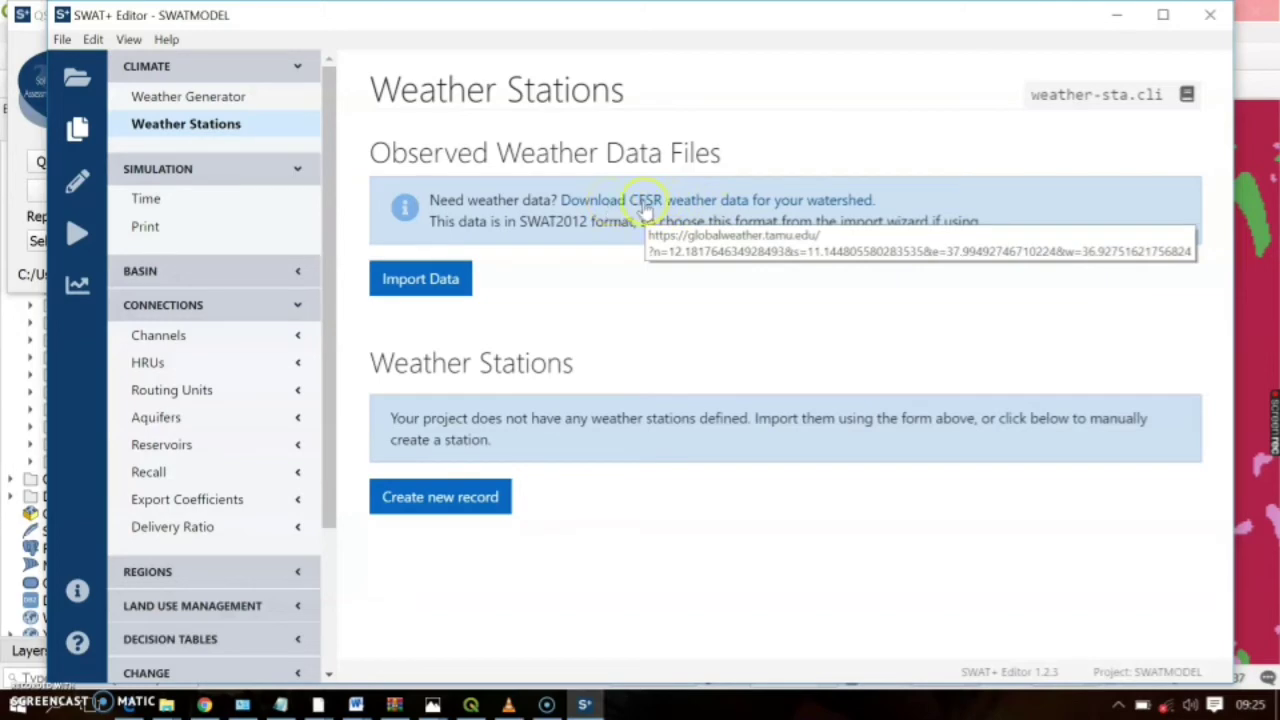
pyautogui.click(446, 286)
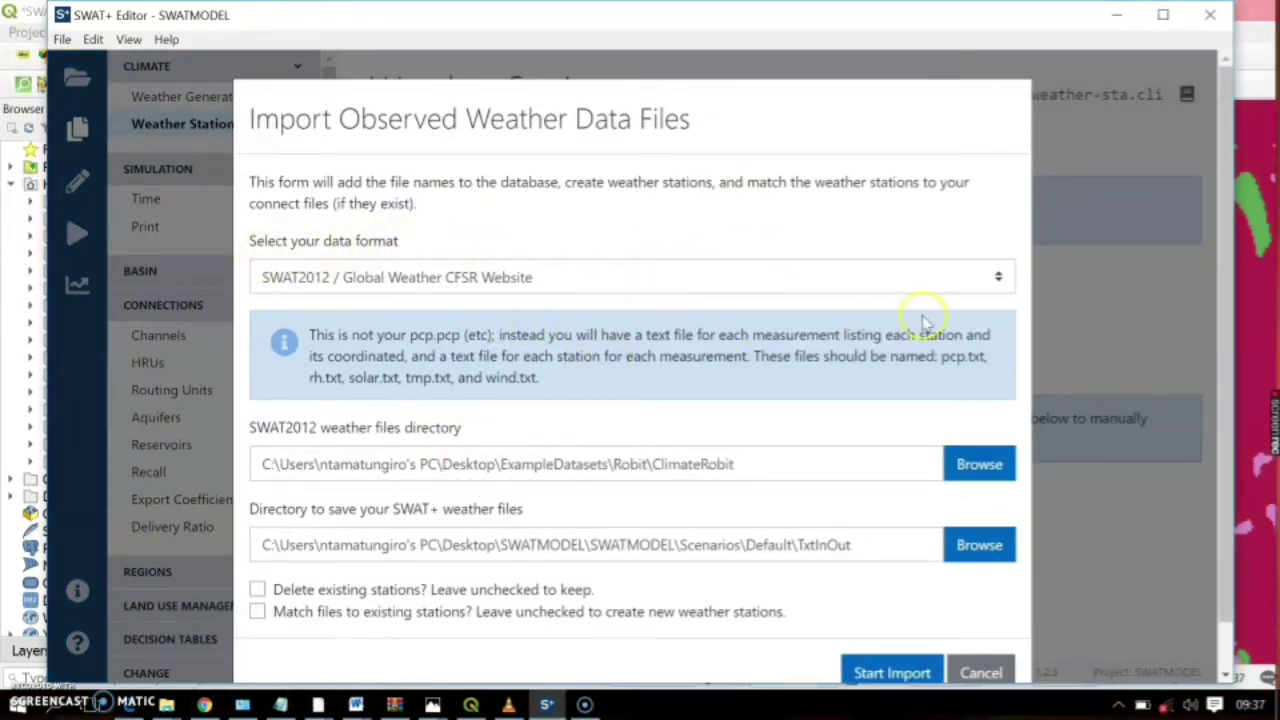
pyautogui.click(978, 285)
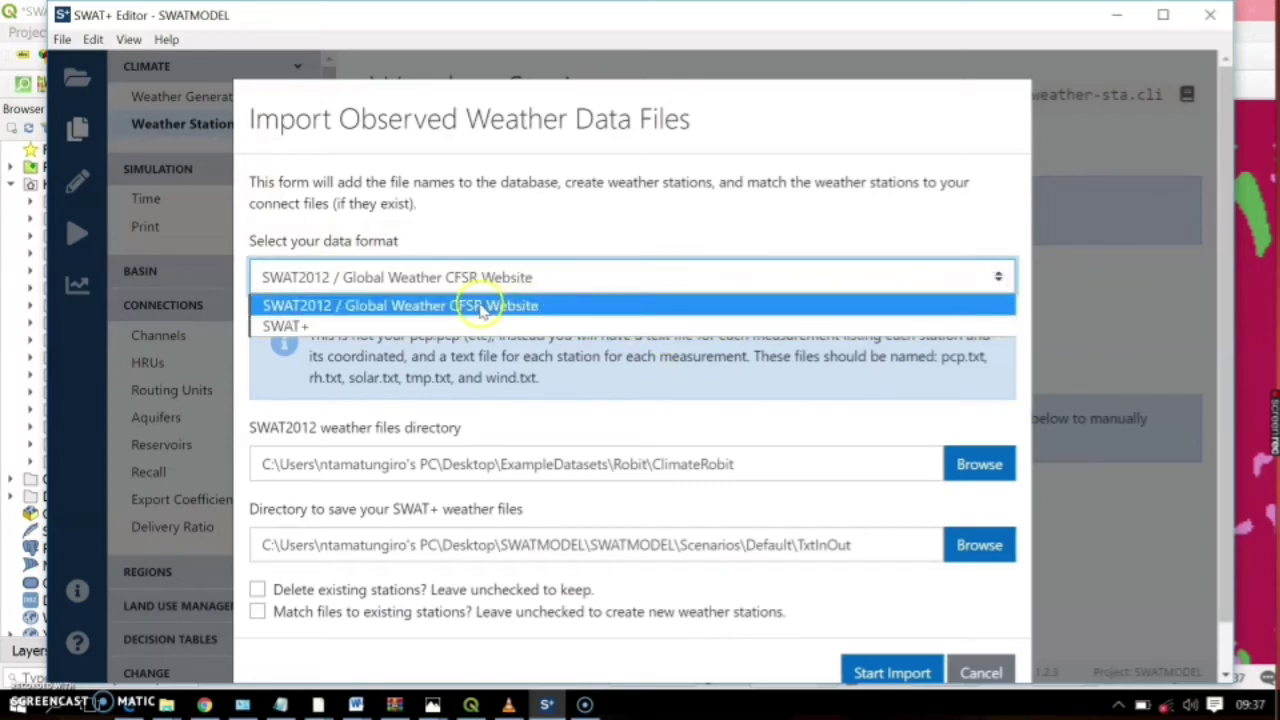
pyautogui.click(425, 328)
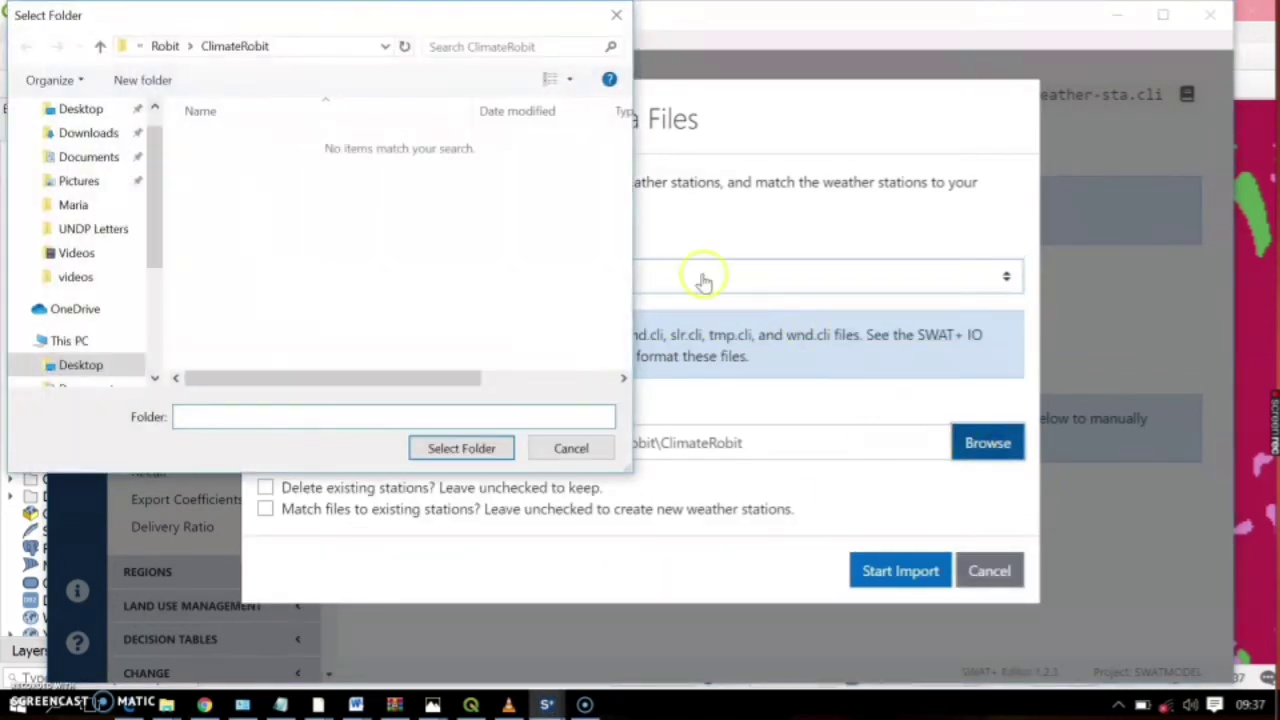
# Choose the ClimateRobit folder in ExampleDatasets\Robit on the Desktop as the weather files directory and import the observed data.
pyautogui.click(80, 108)
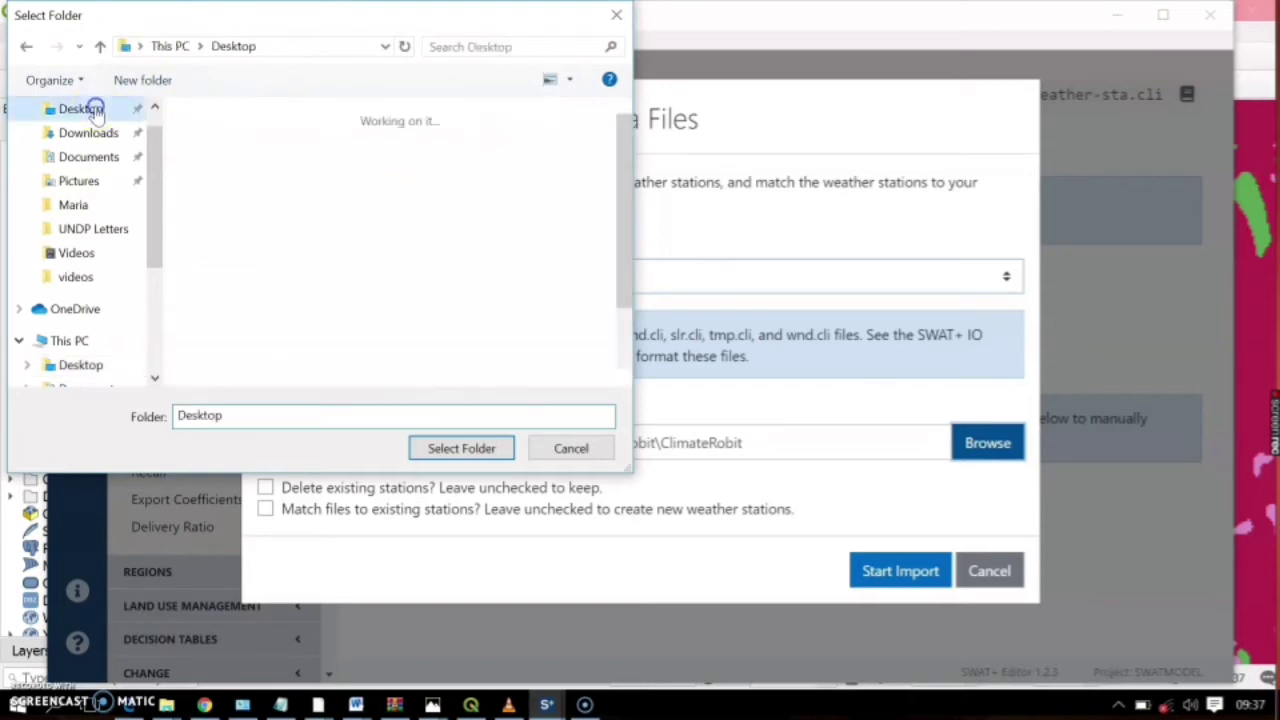
pyautogui.click(243, 176)
pyautogui.doubleClick(243, 176)
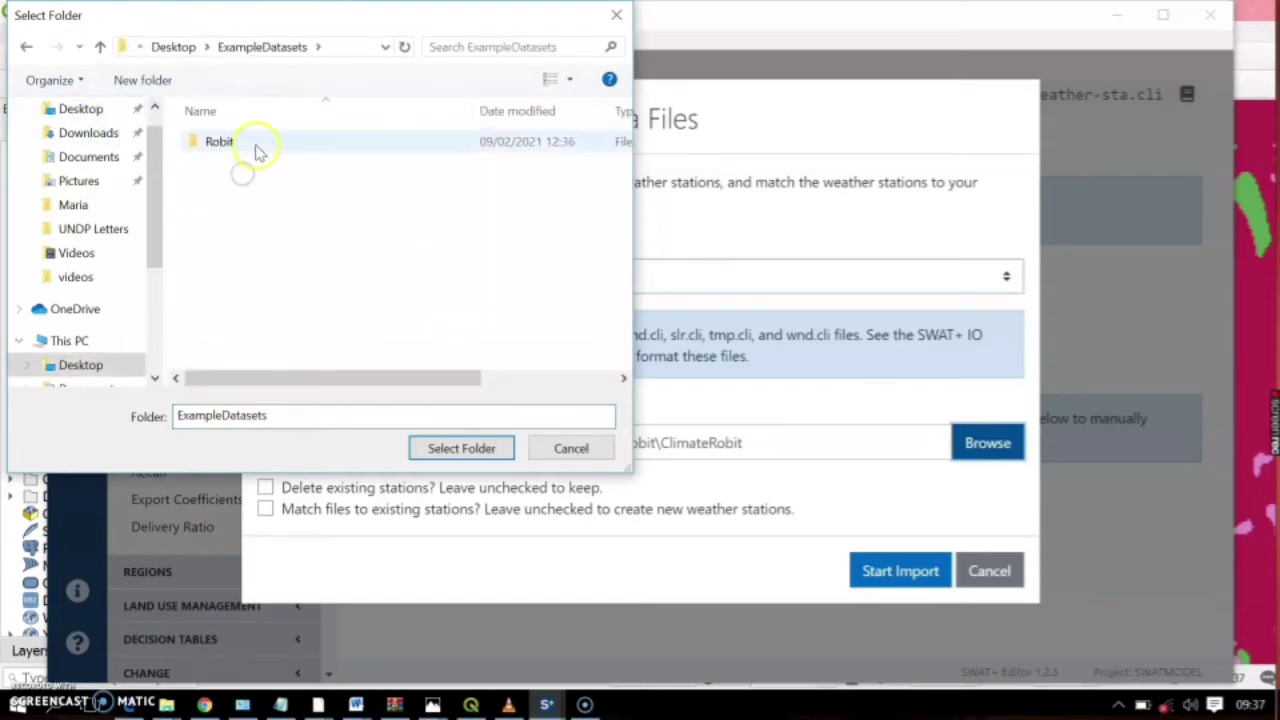
pyautogui.doubleClick(254, 142)
pyautogui.click(284, 145)
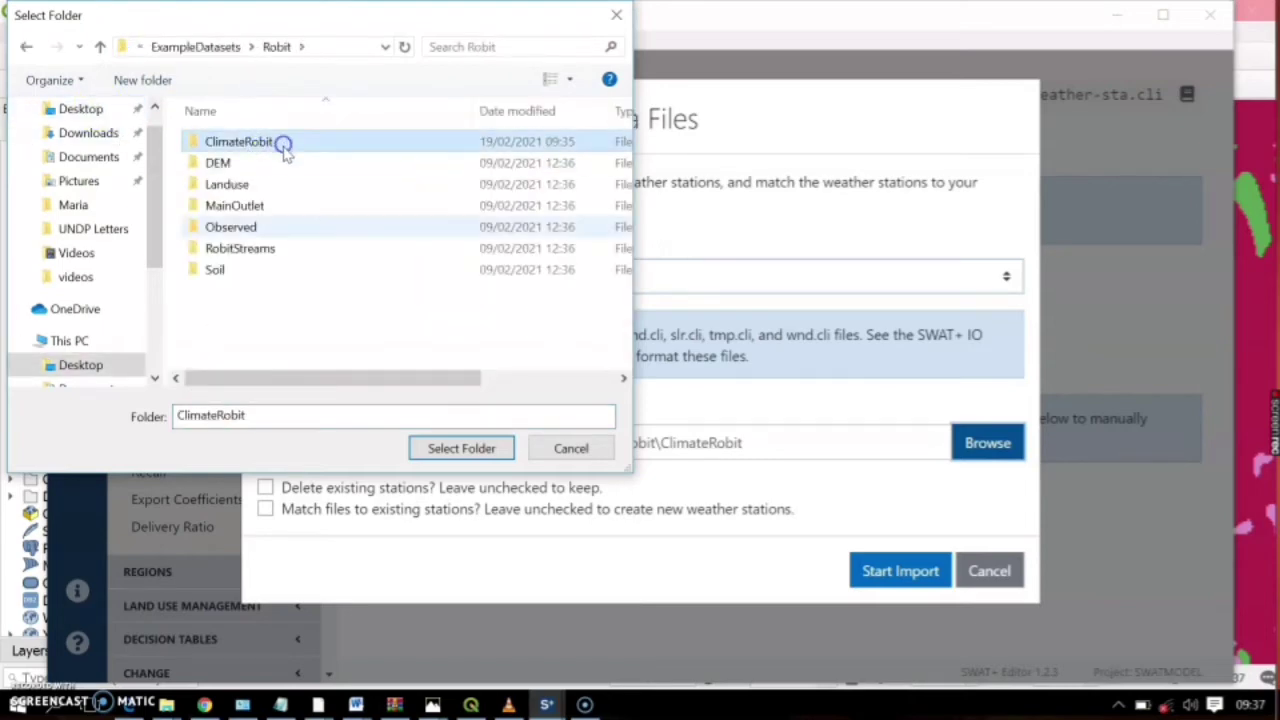
pyautogui.click(466, 449)
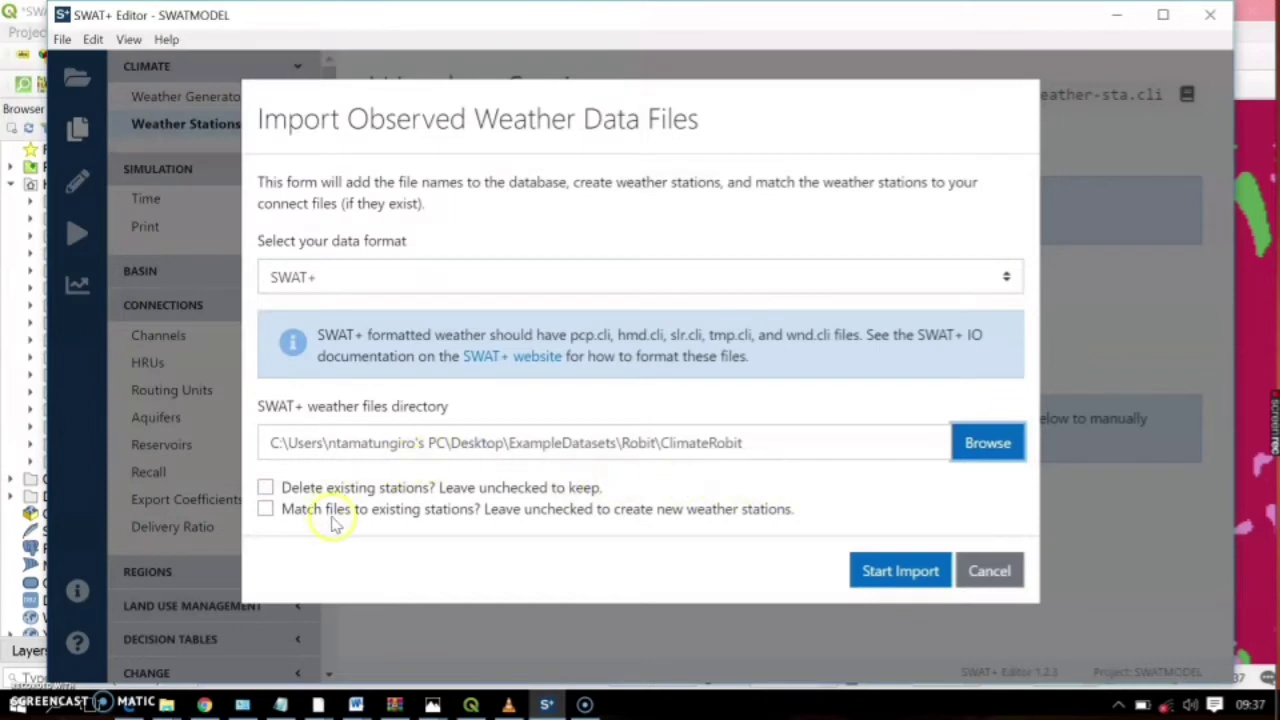
pyautogui.click(880, 575)
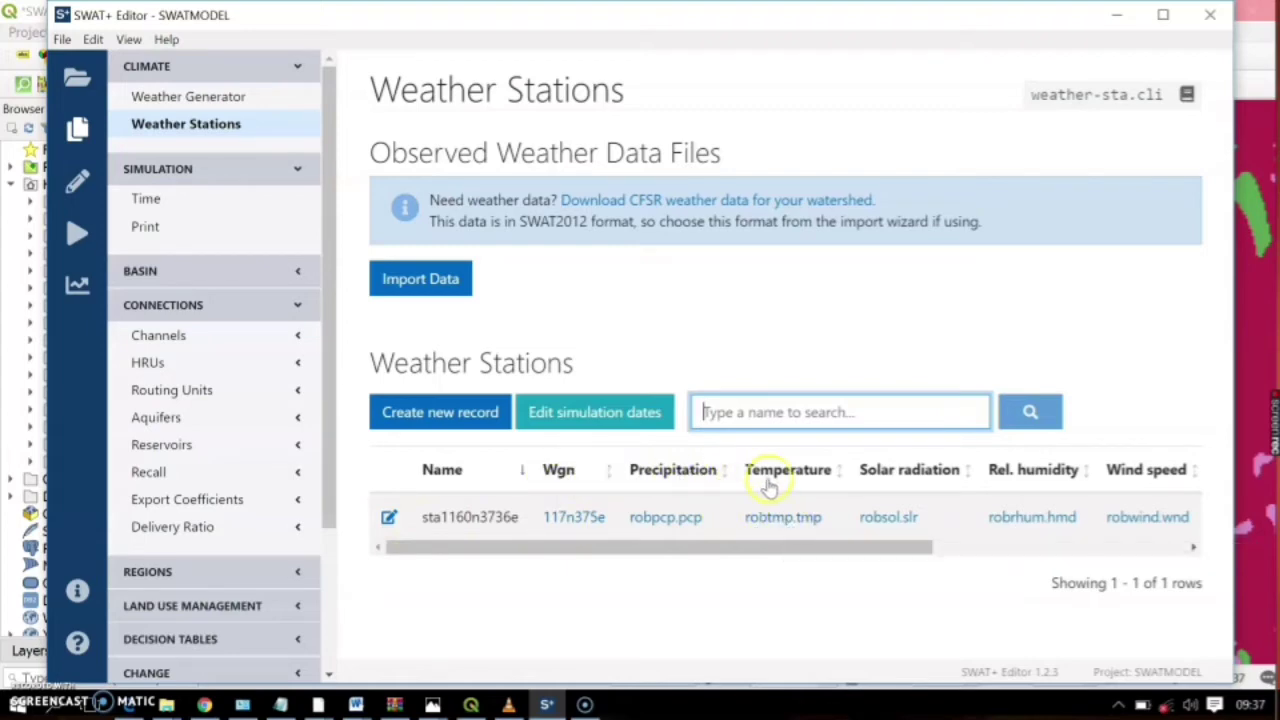
pyautogui.click(1193, 548)
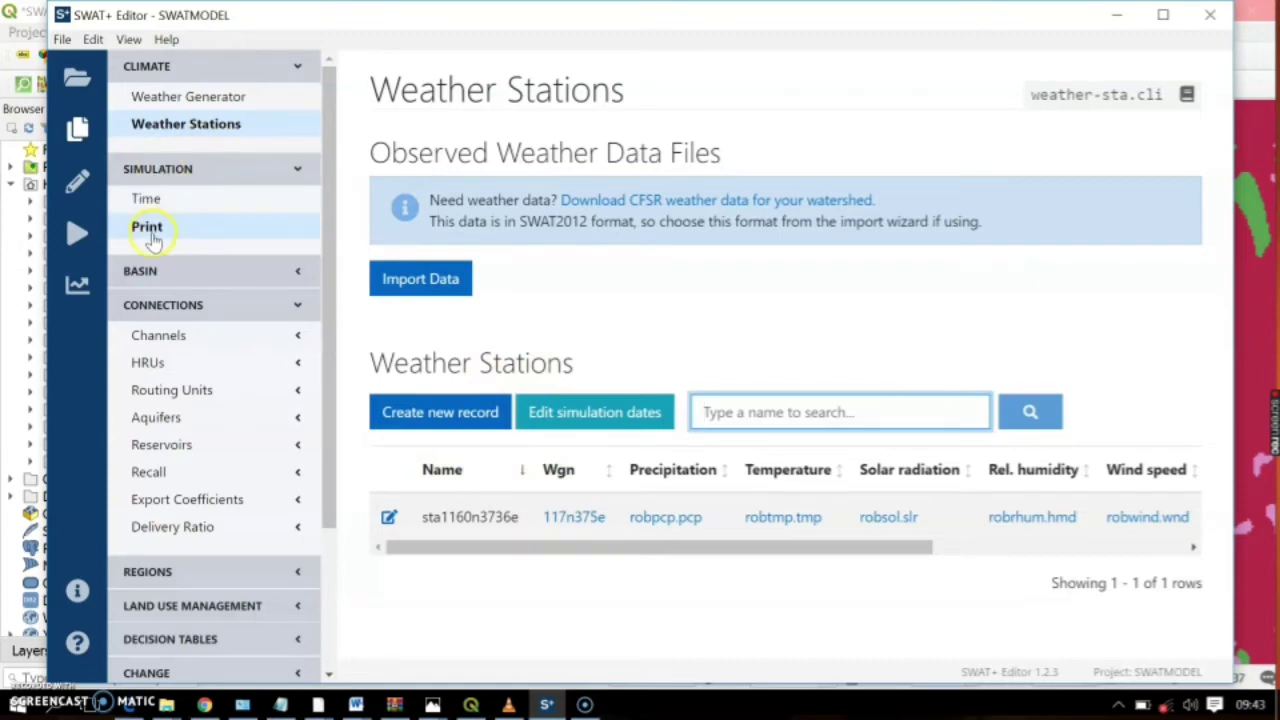
# Set the ending year of simulation to 1997 and save the simulation time settings.
pyautogui.click(152, 201)
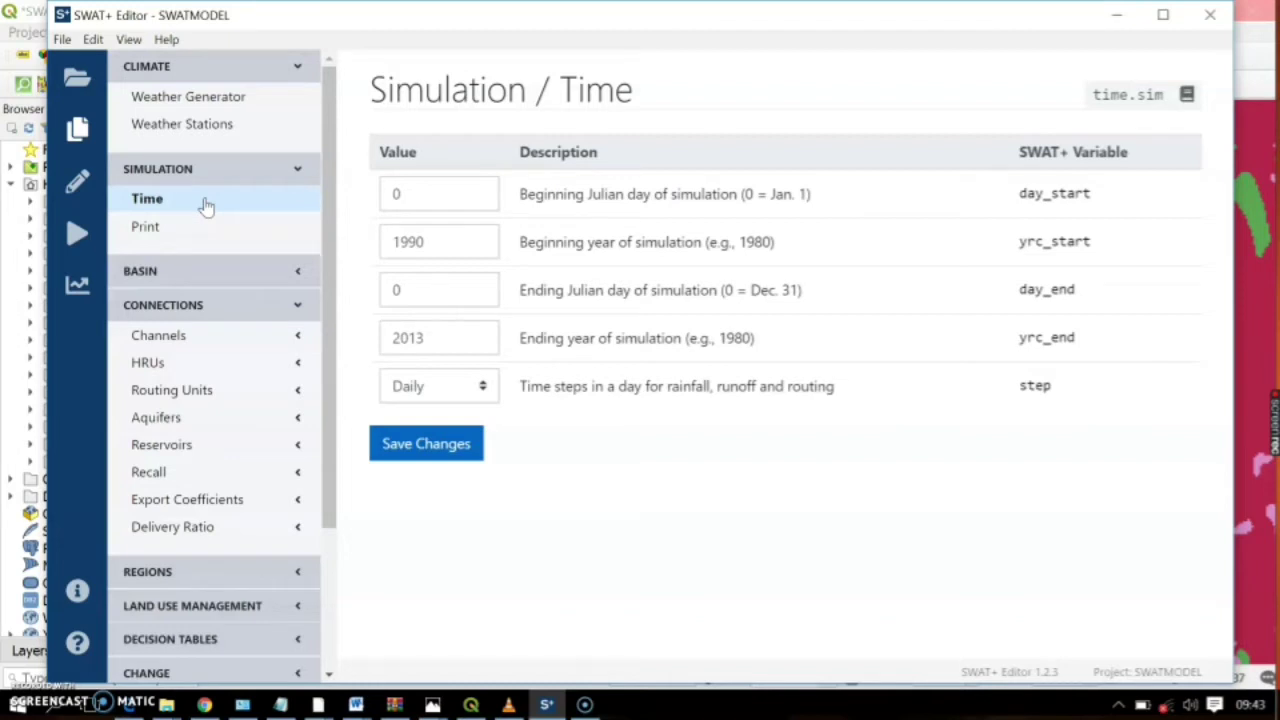
pyautogui.click(426, 245)
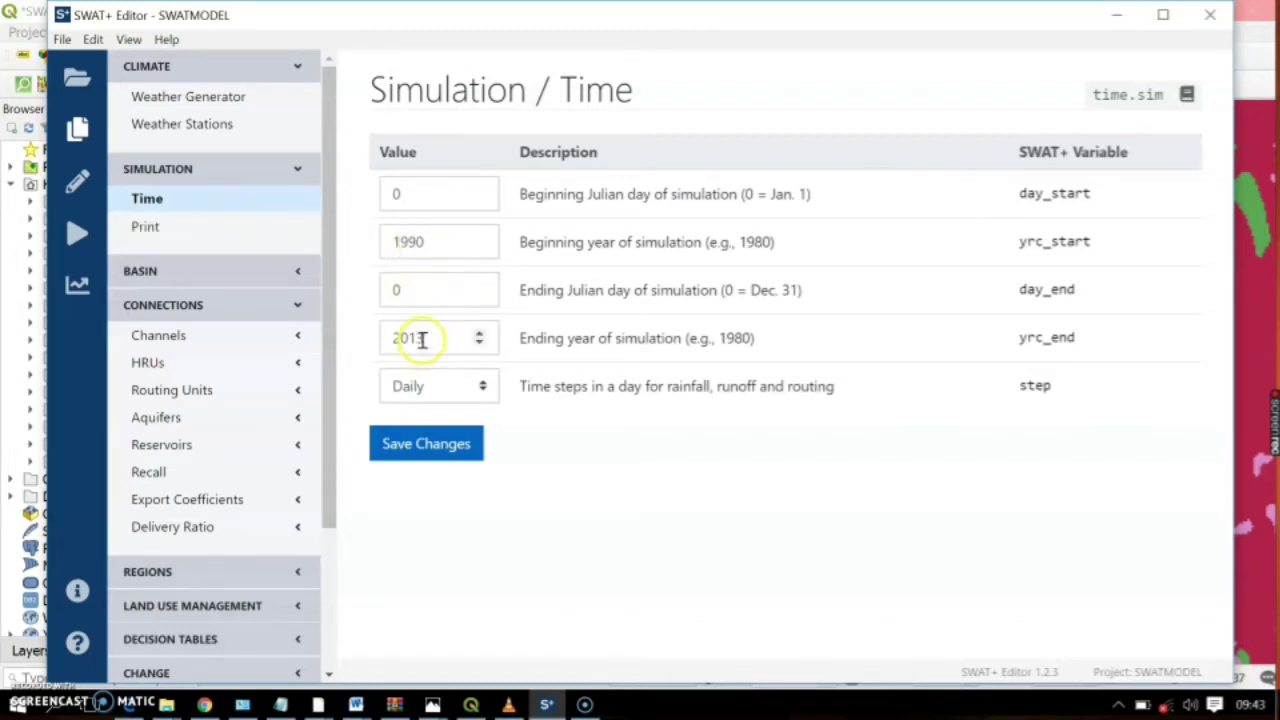
pyautogui.moveTo(423, 340); pyautogui.dragTo(396, 344)
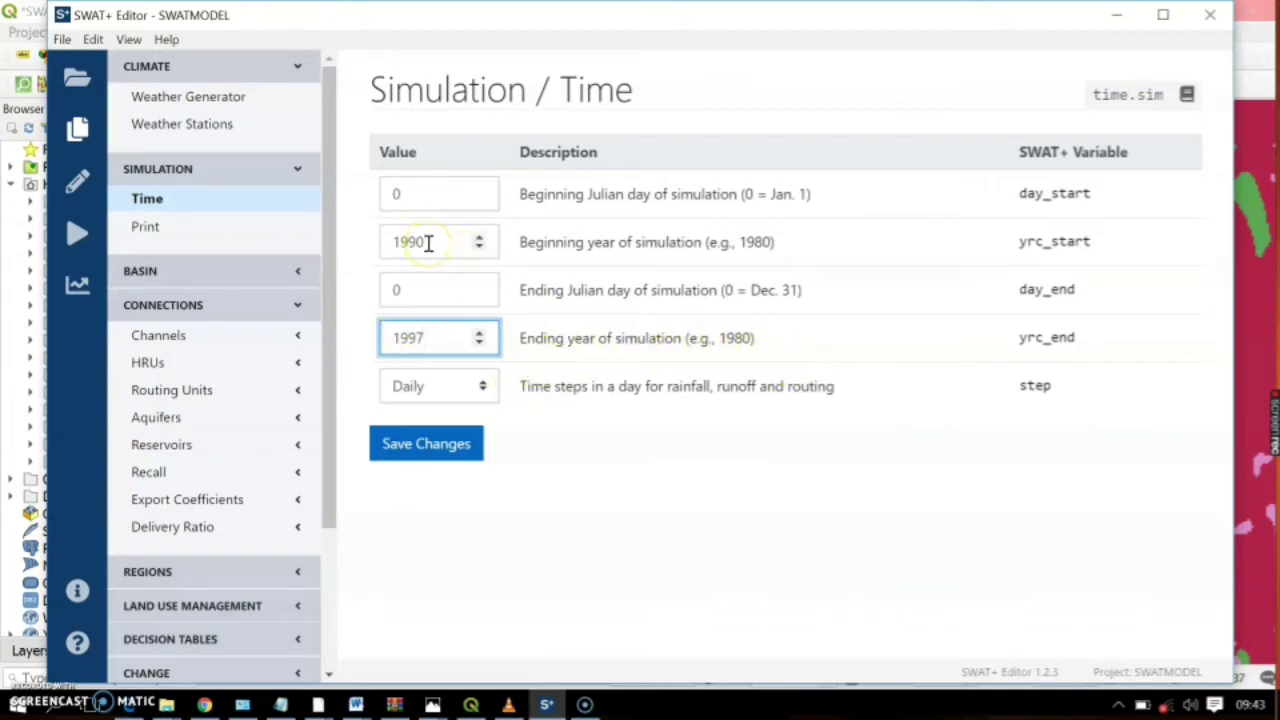
pyautogui.click(426, 452)
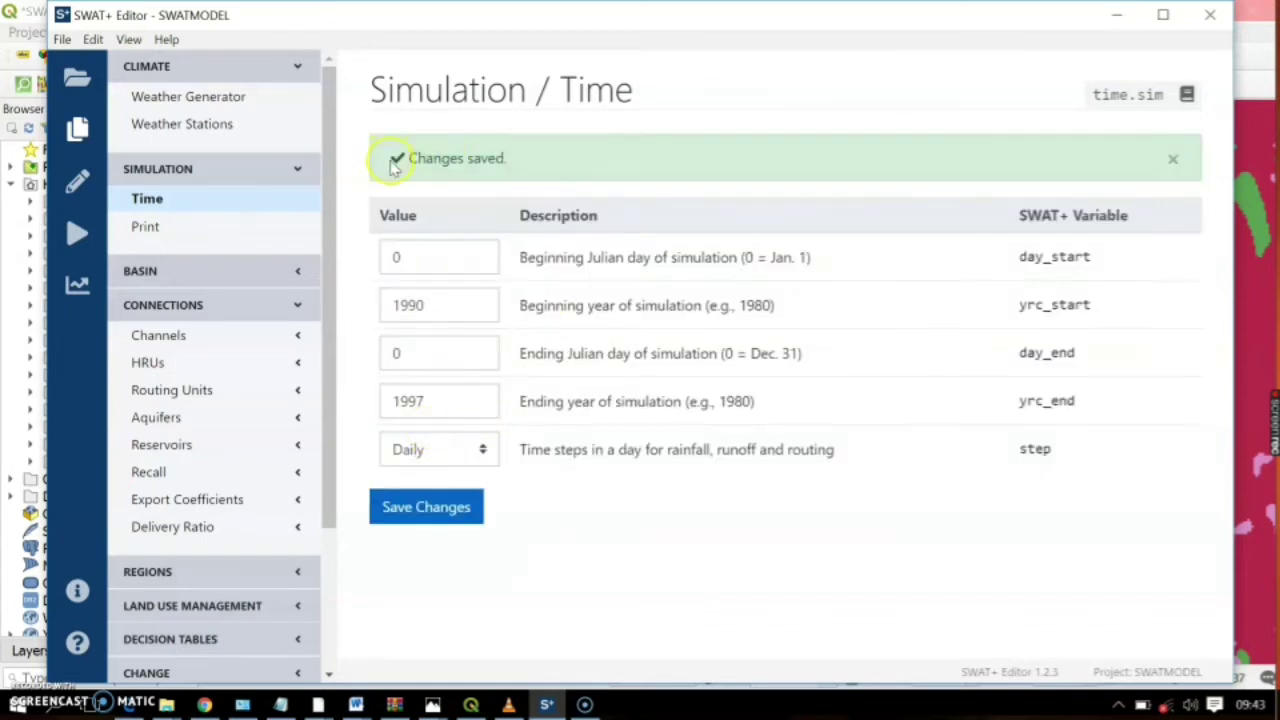
# Review the simulation print settings and enable average annual printing for the water balance HRU output (hru_wb).
pyautogui.click(150, 228)
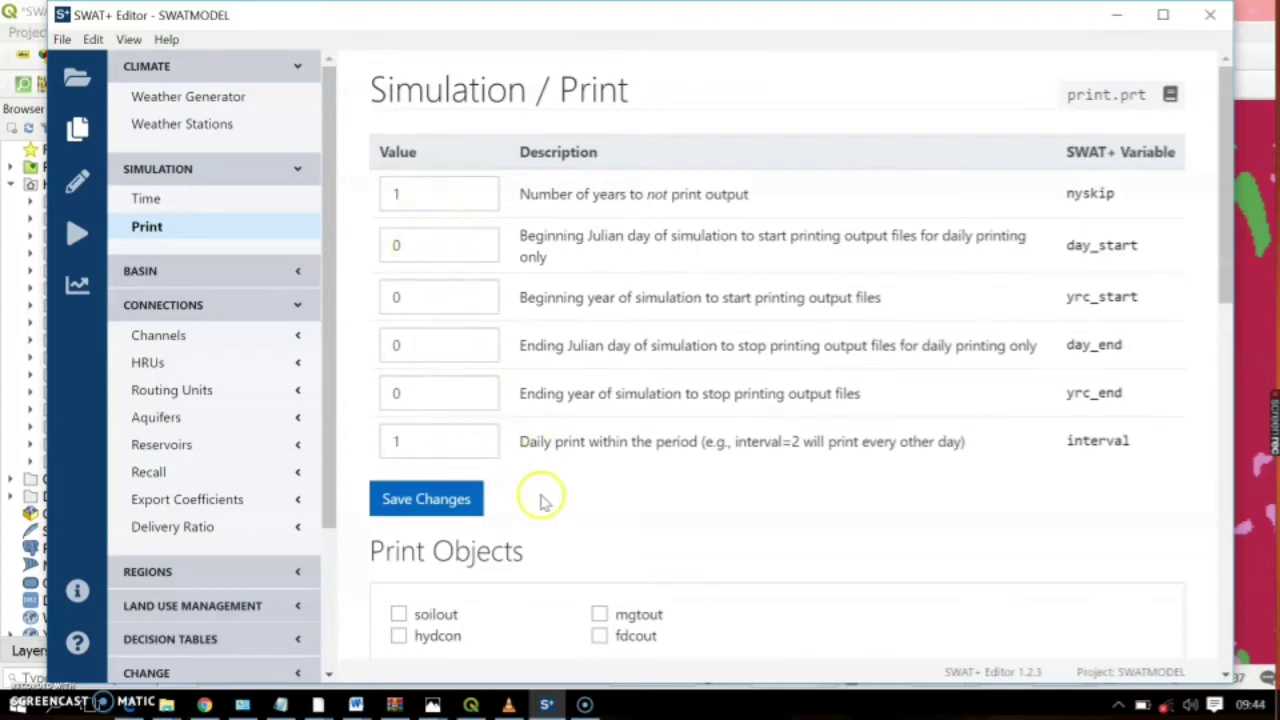
pyautogui.scroll(-3, 618, 505)
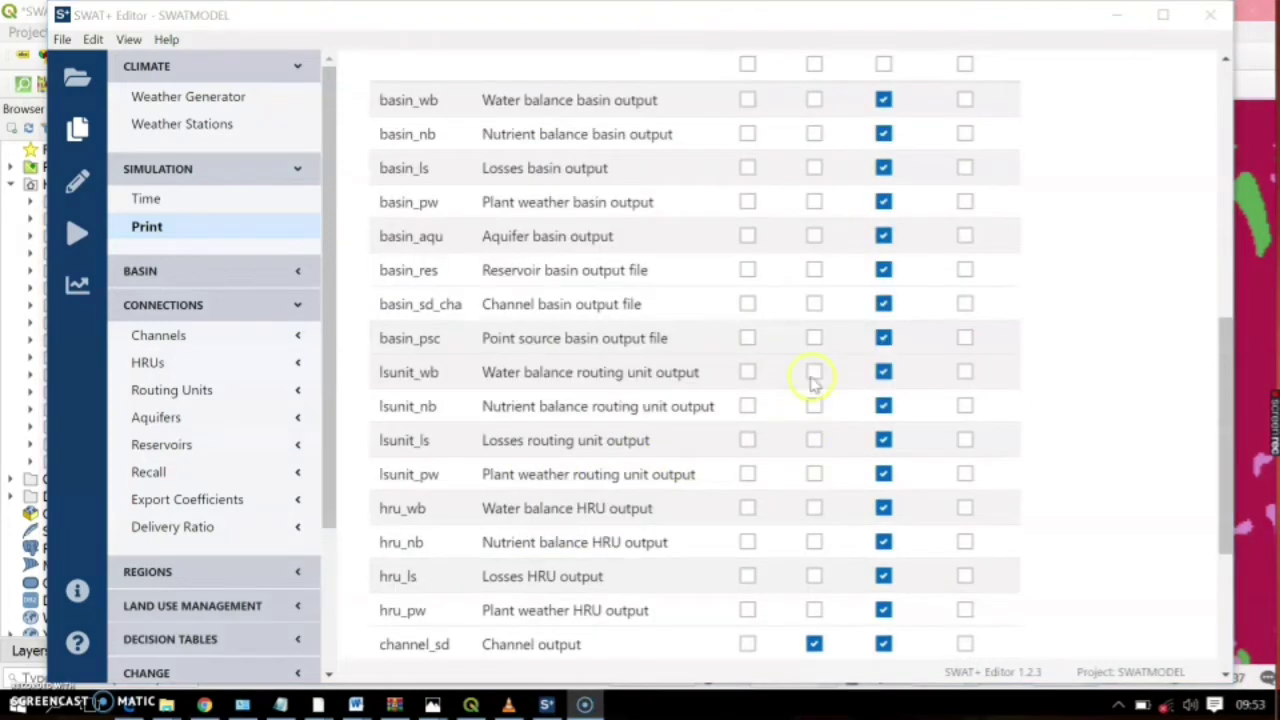
pyautogui.scroll(3, 820, 130)
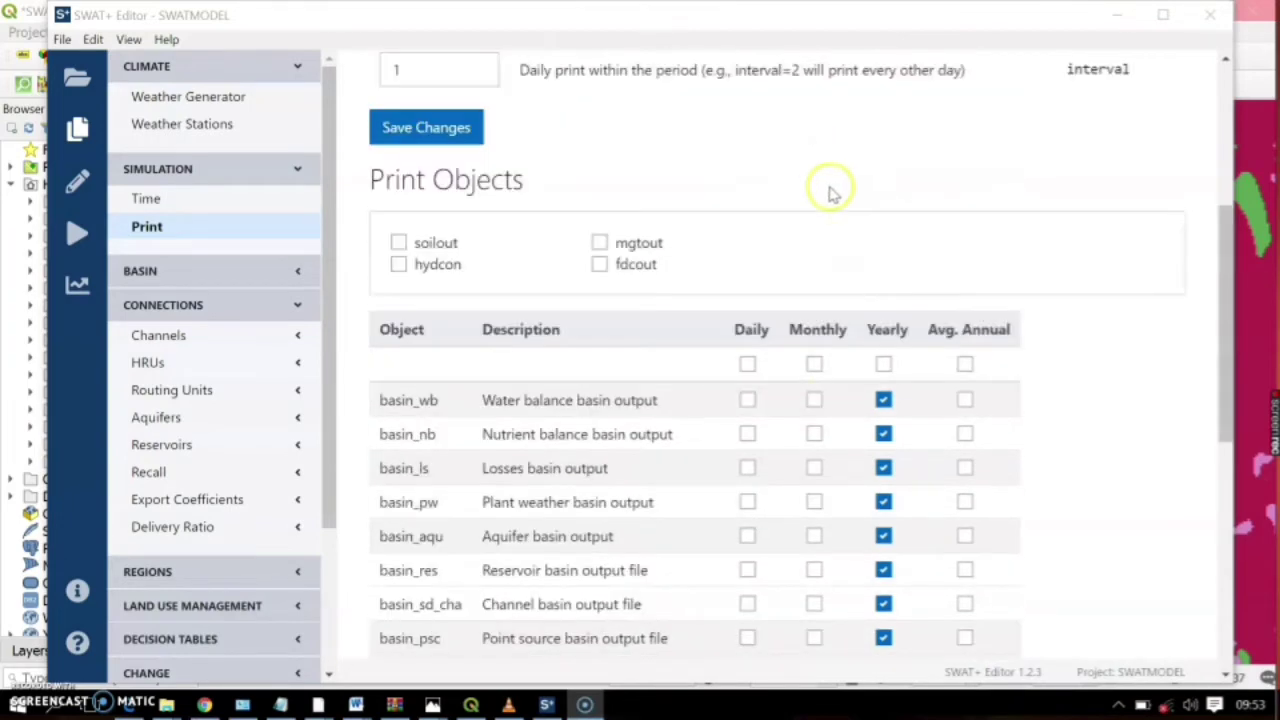
pyautogui.scroll(-3, 846, 413)
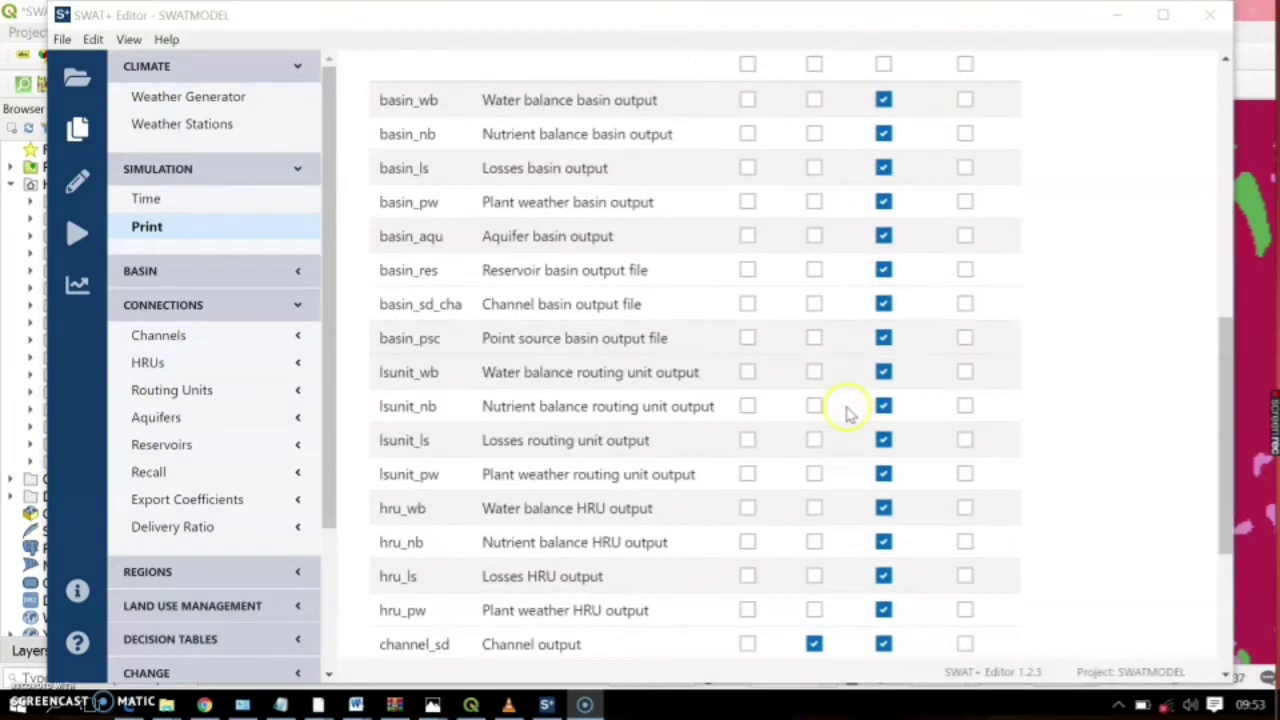
pyautogui.scroll(-3, 846, 410)
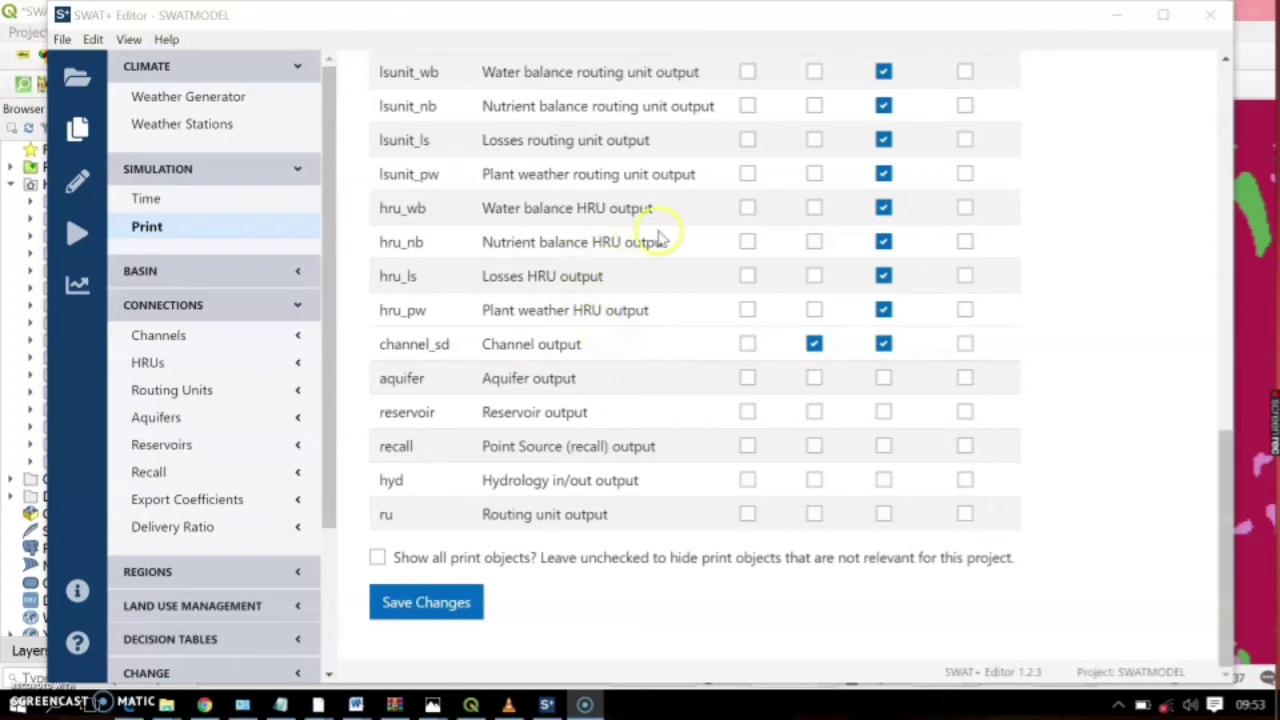
pyautogui.click(965, 210)
# Enable average annual printing for the water balance basin output (basin_wb) and save the print settings.
pyautogui.scroll(5, 920, 237)
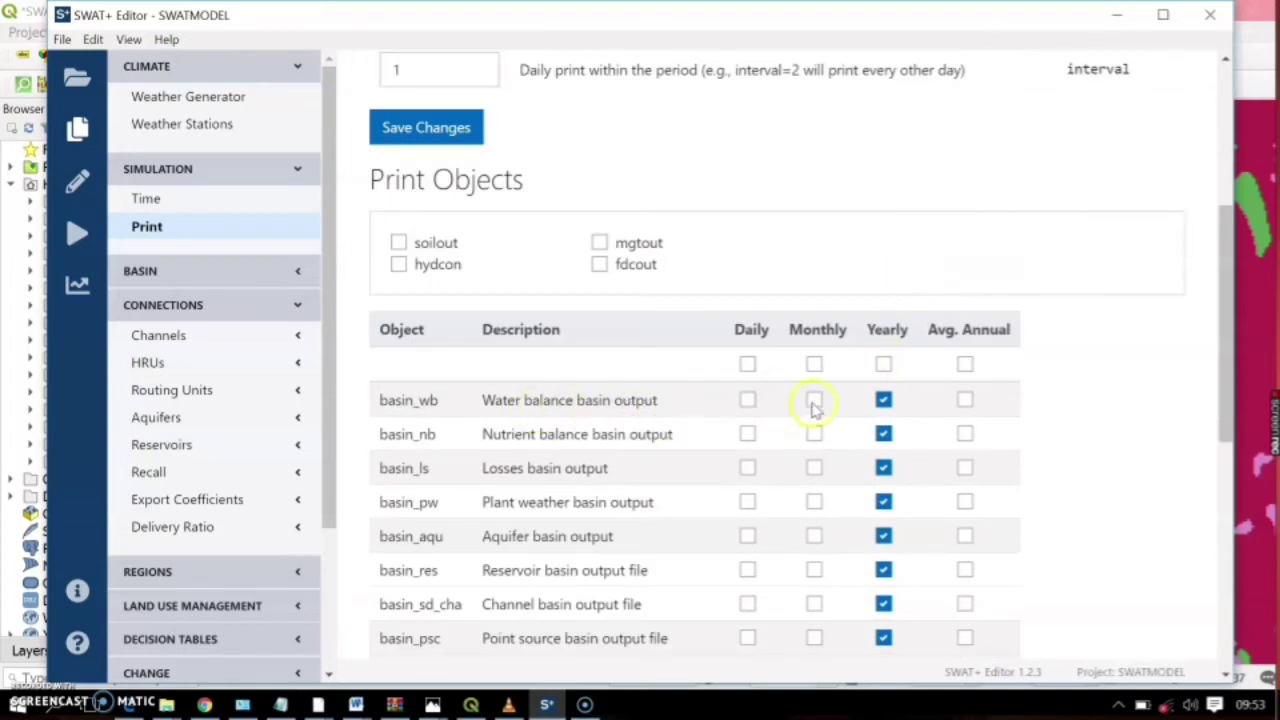
pyautogui.click(966, 402)
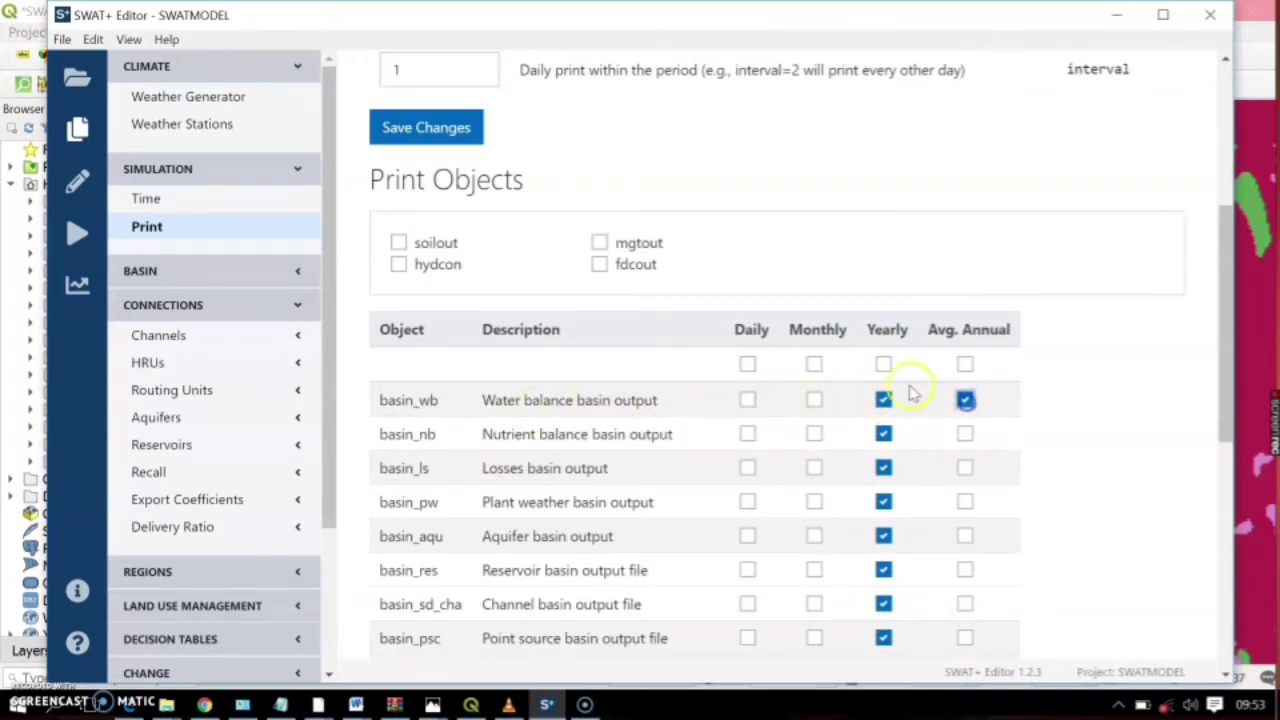
pyautogui.scroll(-5, 750, 395)
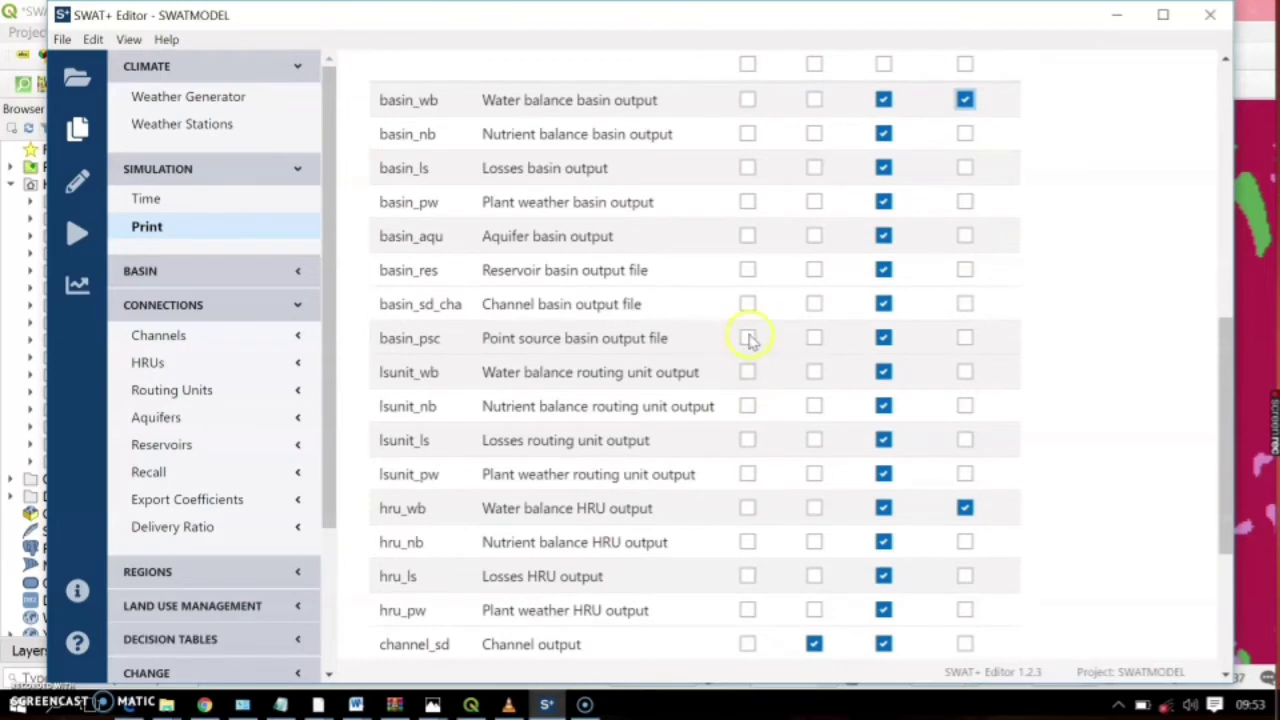
pyautogui.scroll(5, 750, 340)
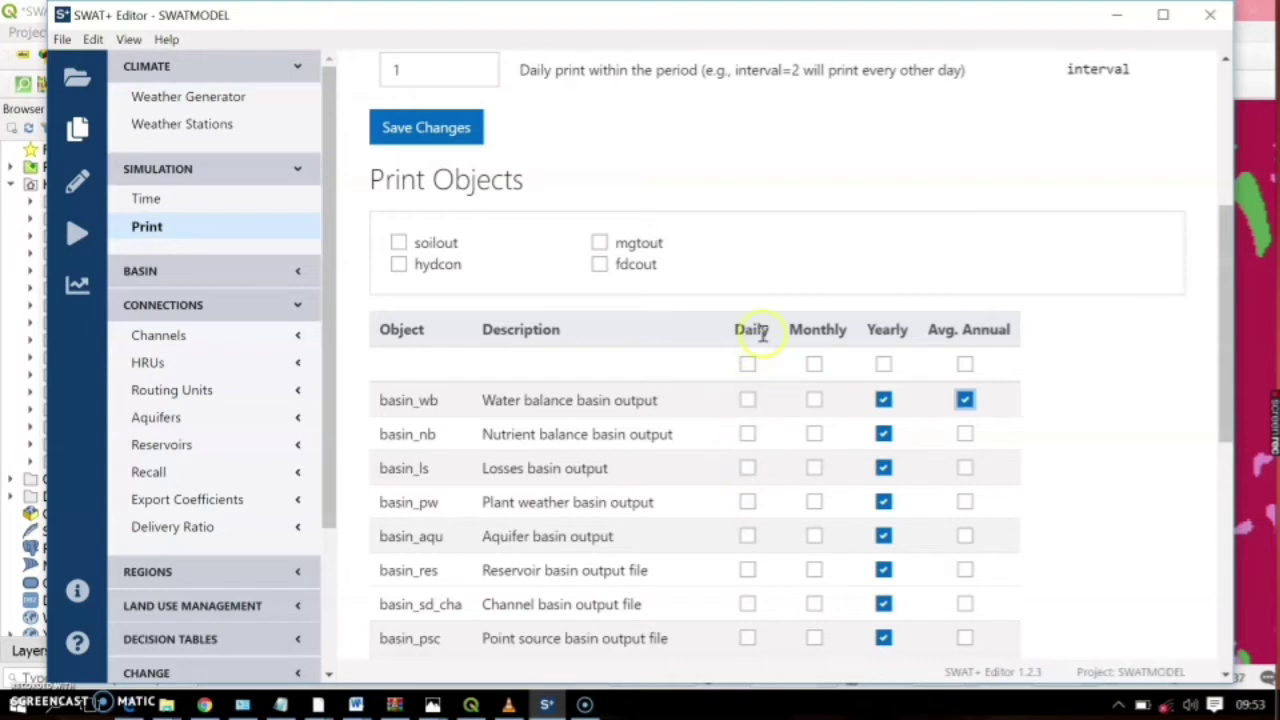
pyautogui.scroll(-10, 700, 430)
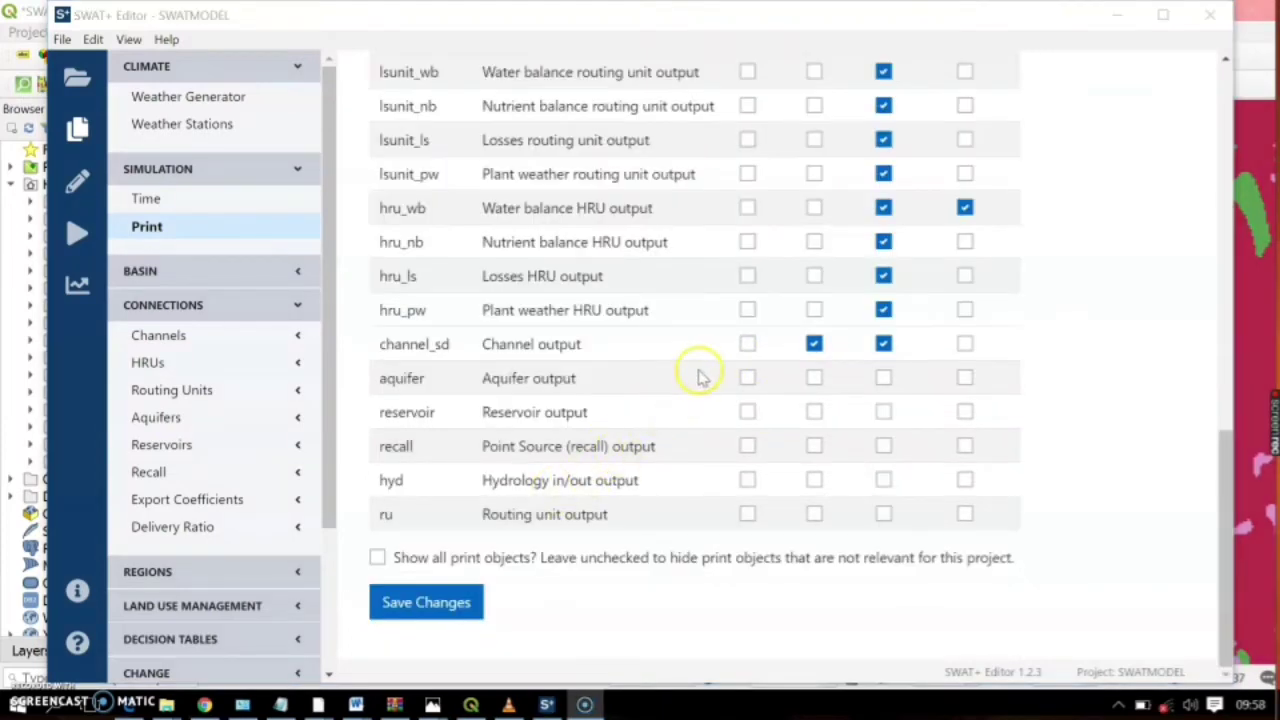
pyautogui.click(402, 612)
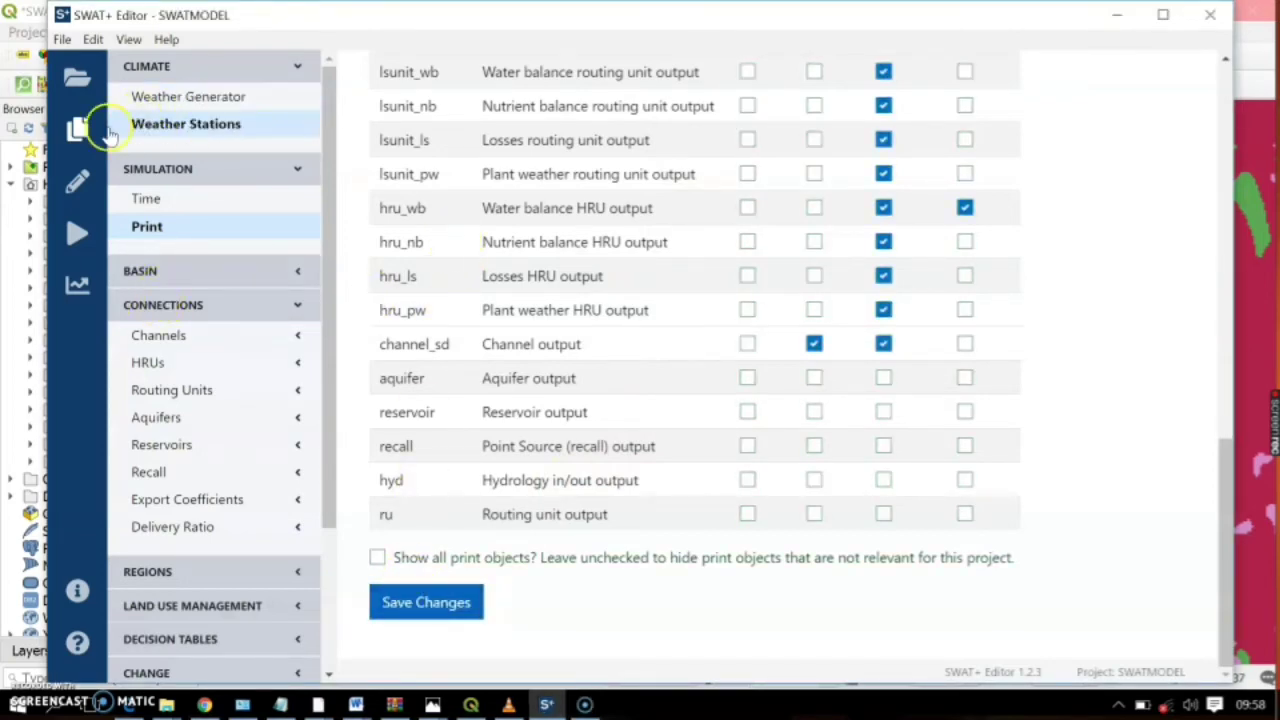
# Write the SWAT+ input files to the project's Scenarios/Default/TxtInOut folder, accepting that existing files may be overwritten.
pyautogui.click(79, 180)
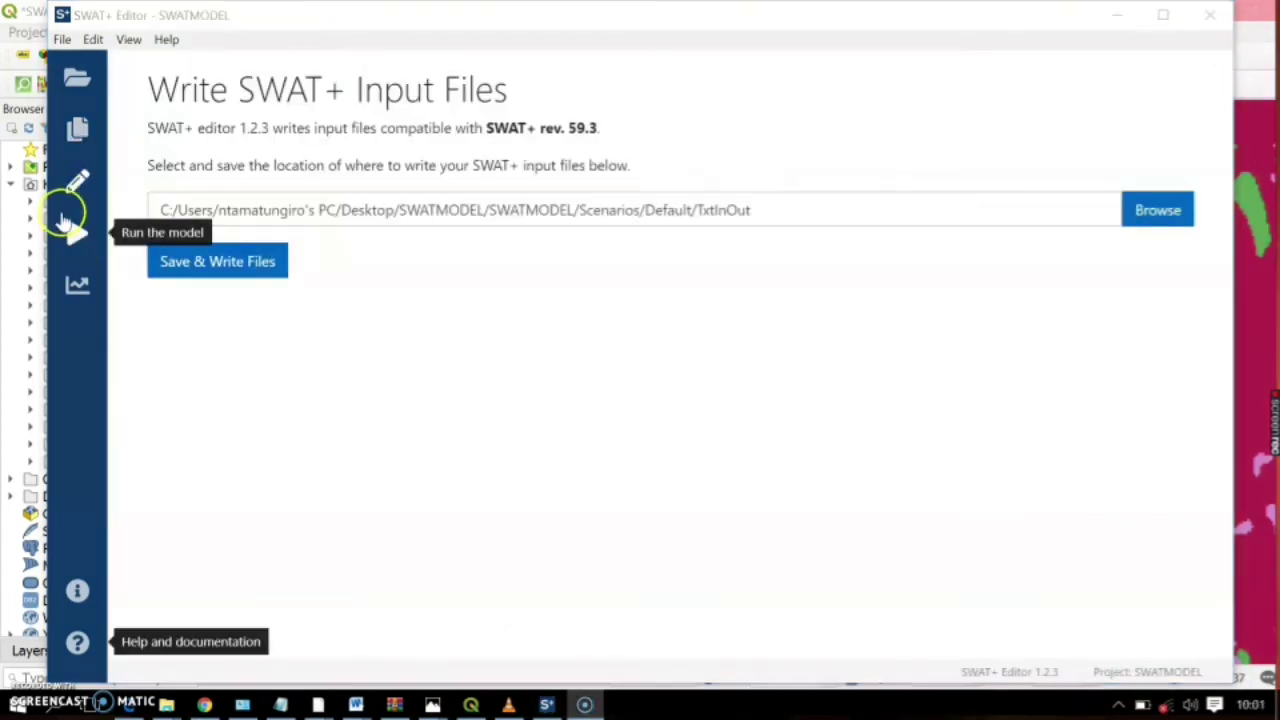
pyautogui.click(180, 270)
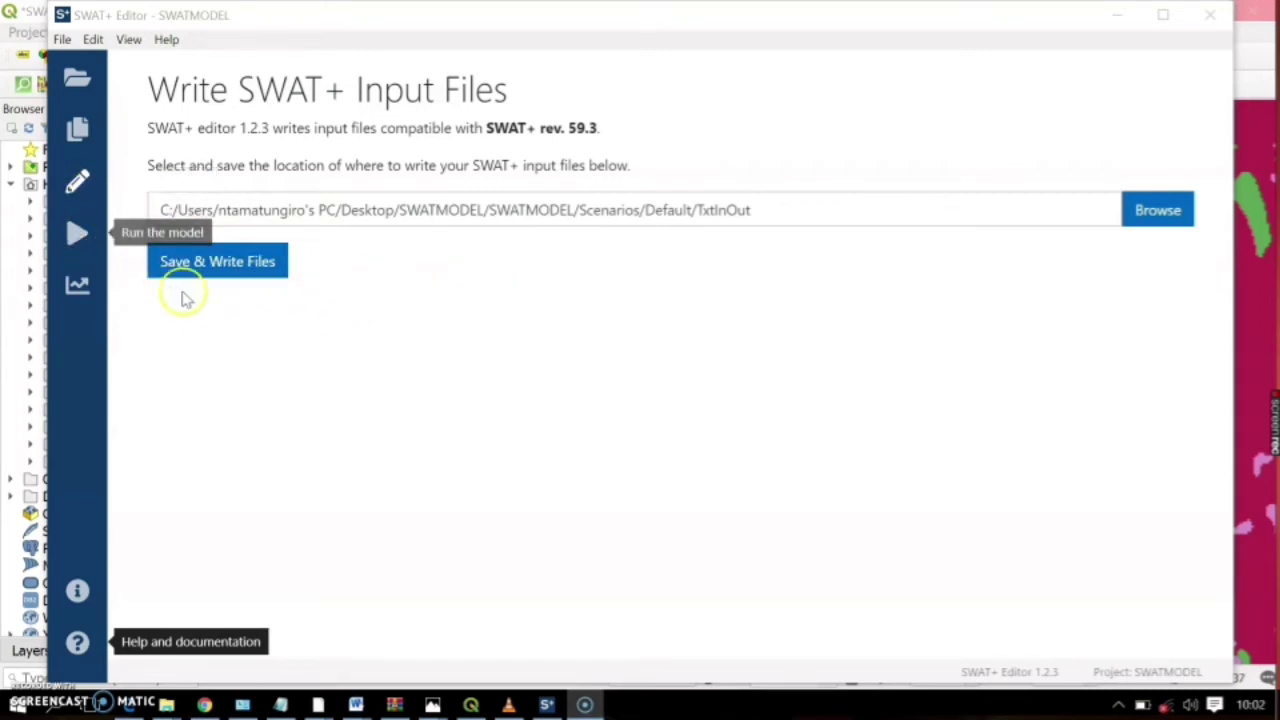
pyautogui.click(250, 263)
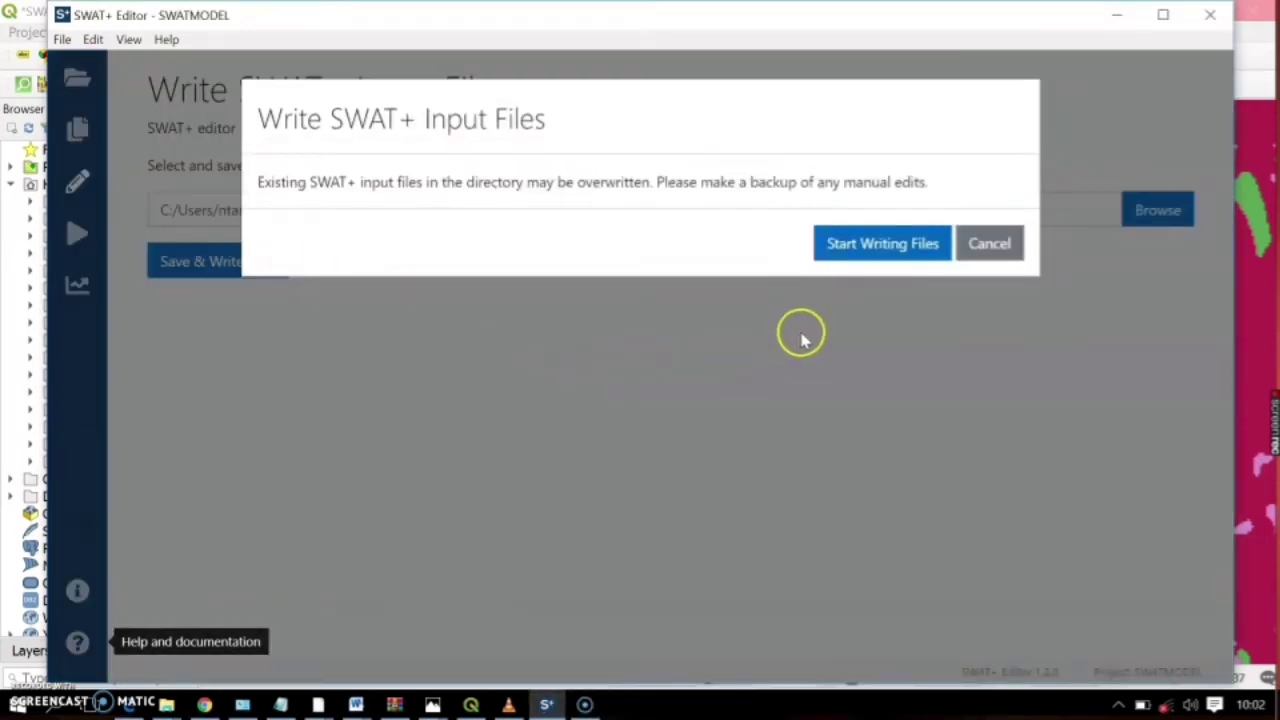
pyautogui.click(860, 250)
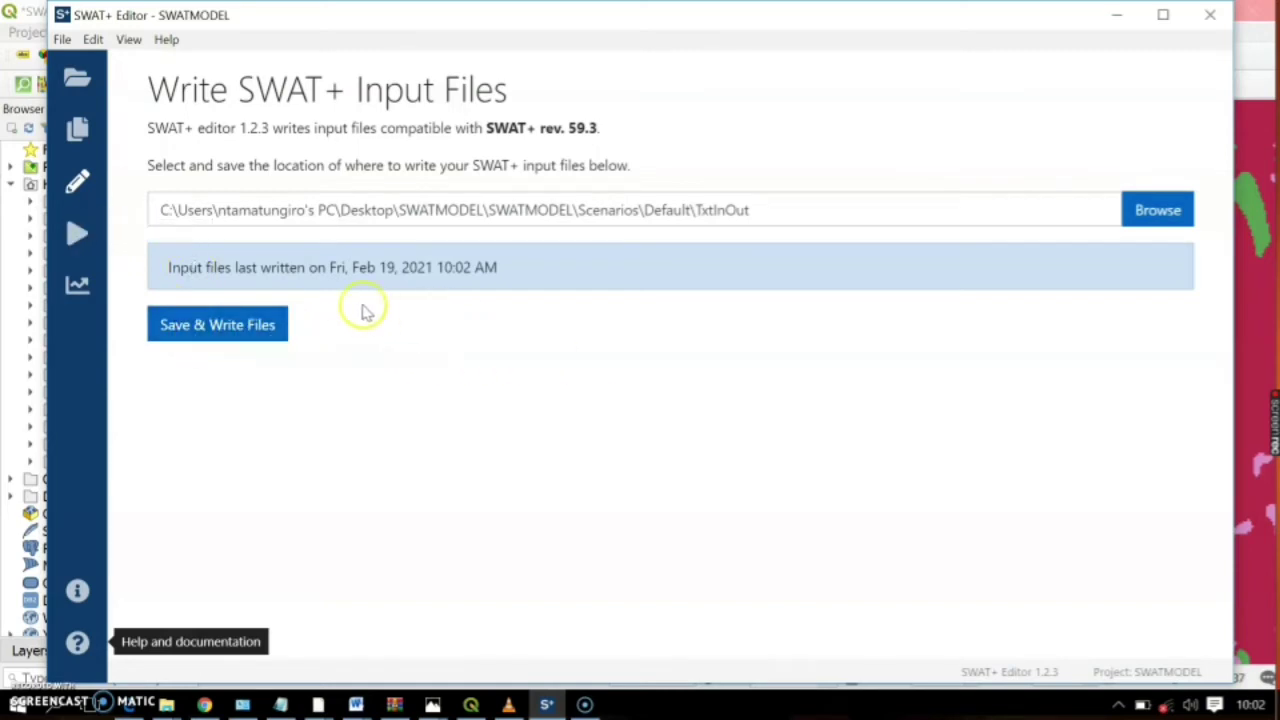
# Run the SWAT+ model without the debug version and dismiss the run log once the simulation completes.
pyautogui.click(78, 232)
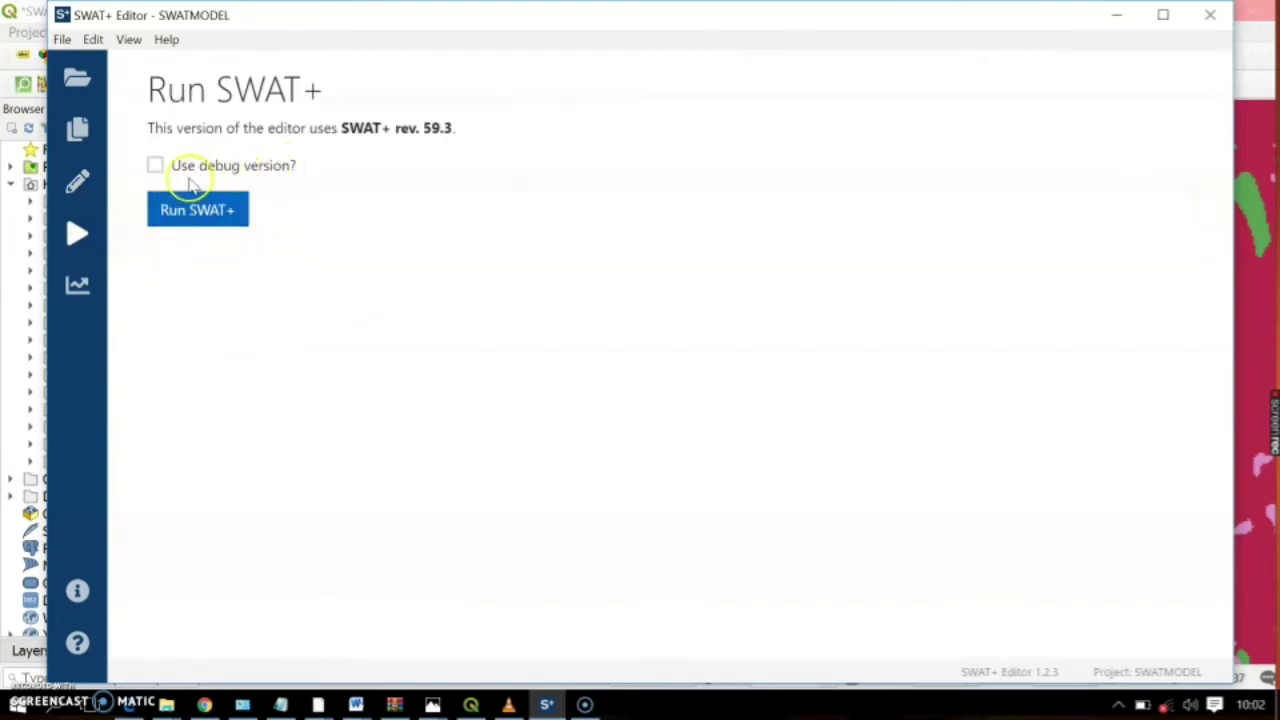
pyautogui.click(190, 222)
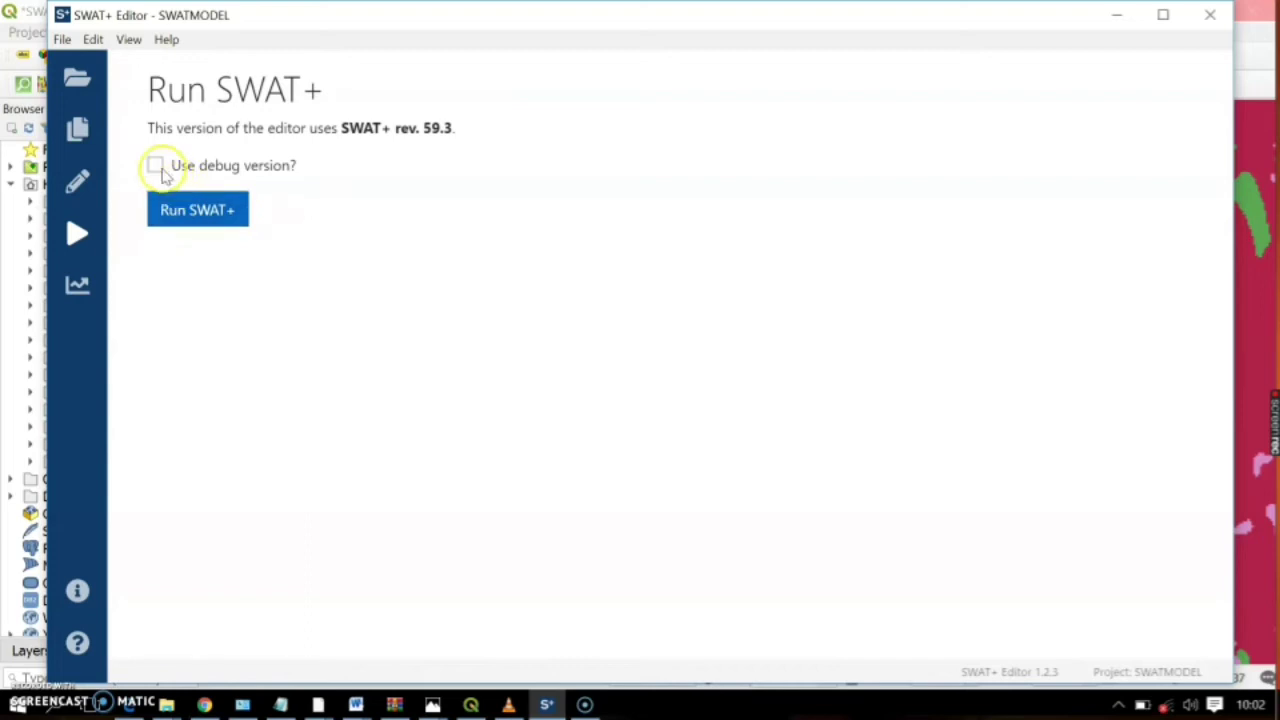
pyautogui.click(207, 218)
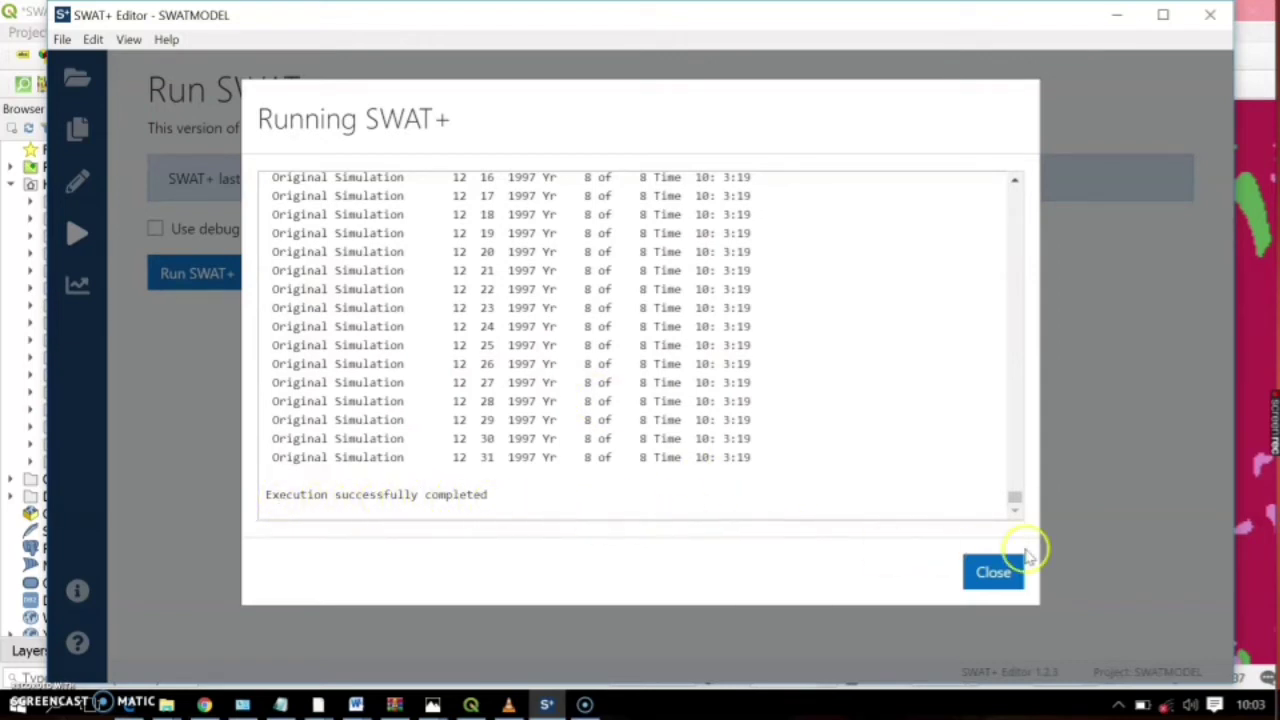
pyautogui.click(994, 574)
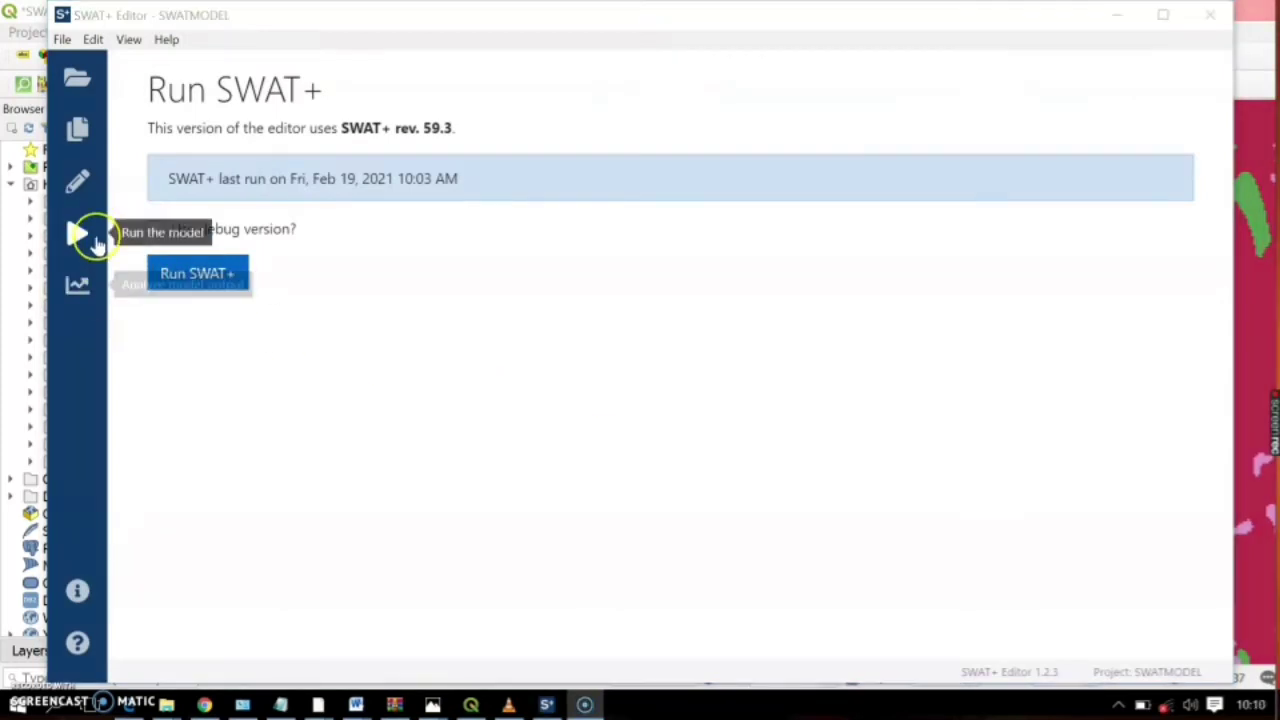
# Import the SWAT+ output text files into the SQLite database and exit SWAT+ Editor to return to QSWAT+.
pyautogui.click(80, 287)
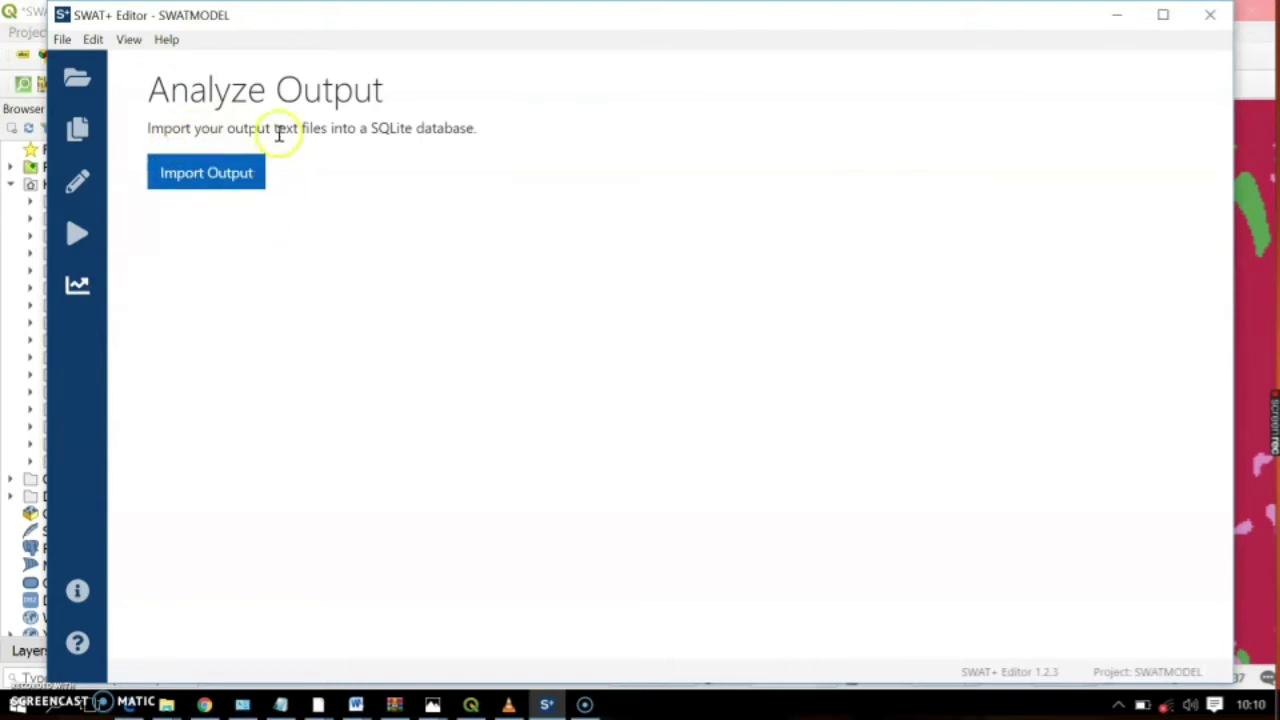
pyautogui.click(205, 183)
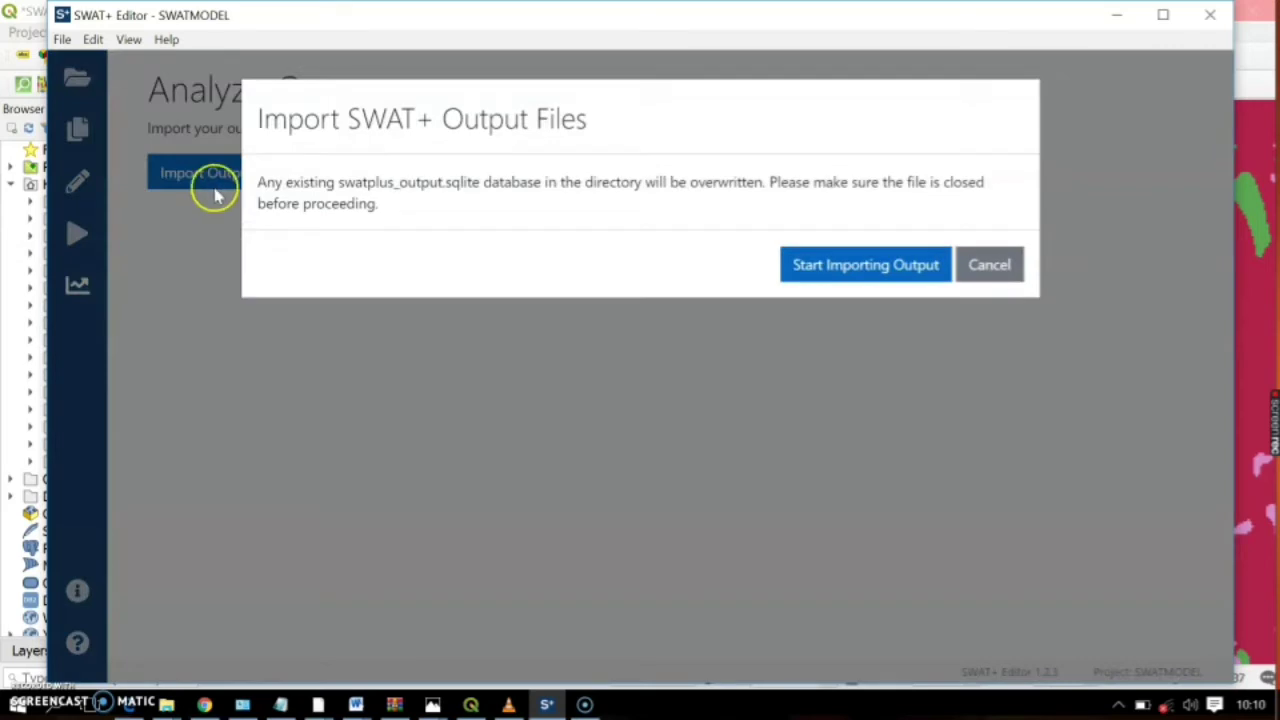
pyautogui.click(891, 278)
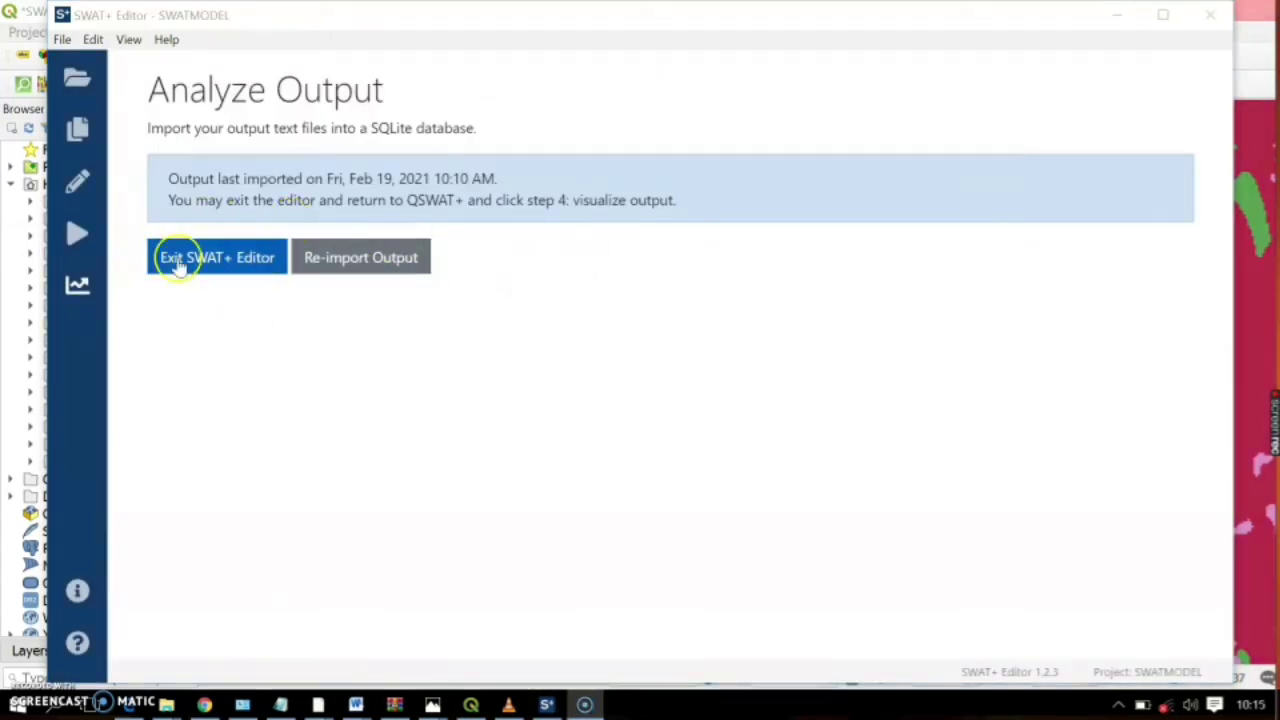
pyautogui.click(172, 258)
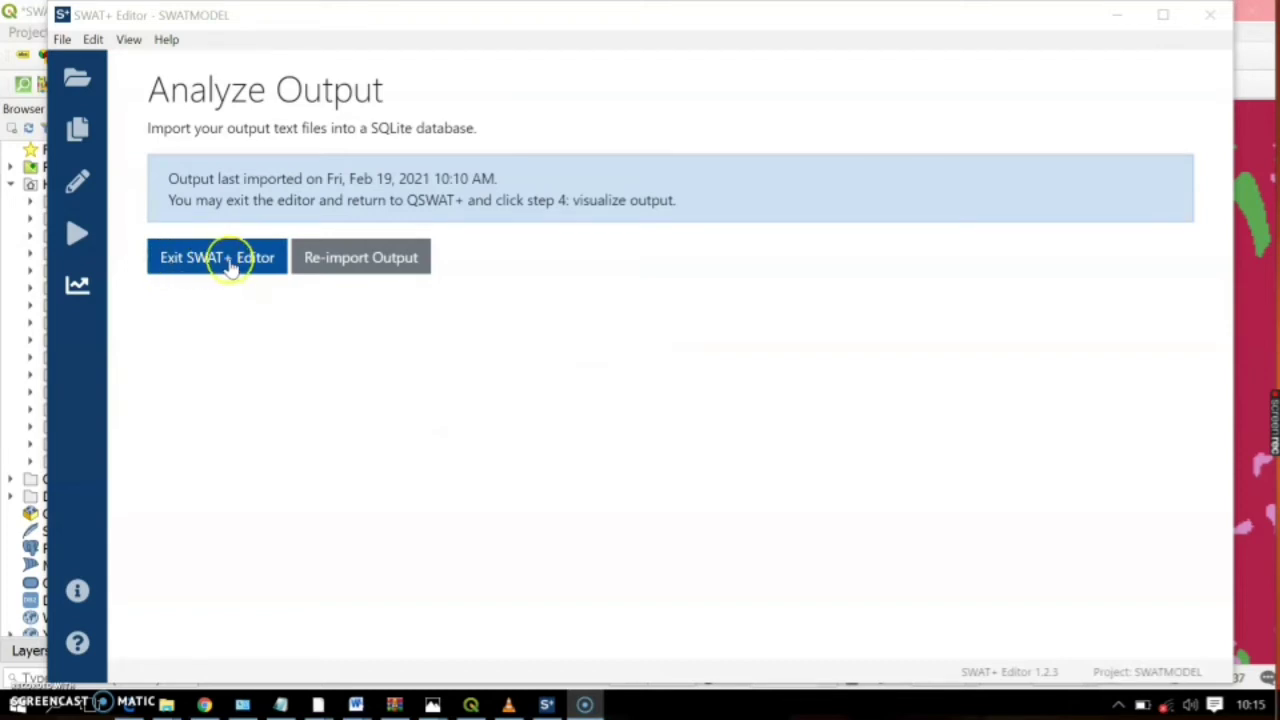
pyautogui.click(170, 258)
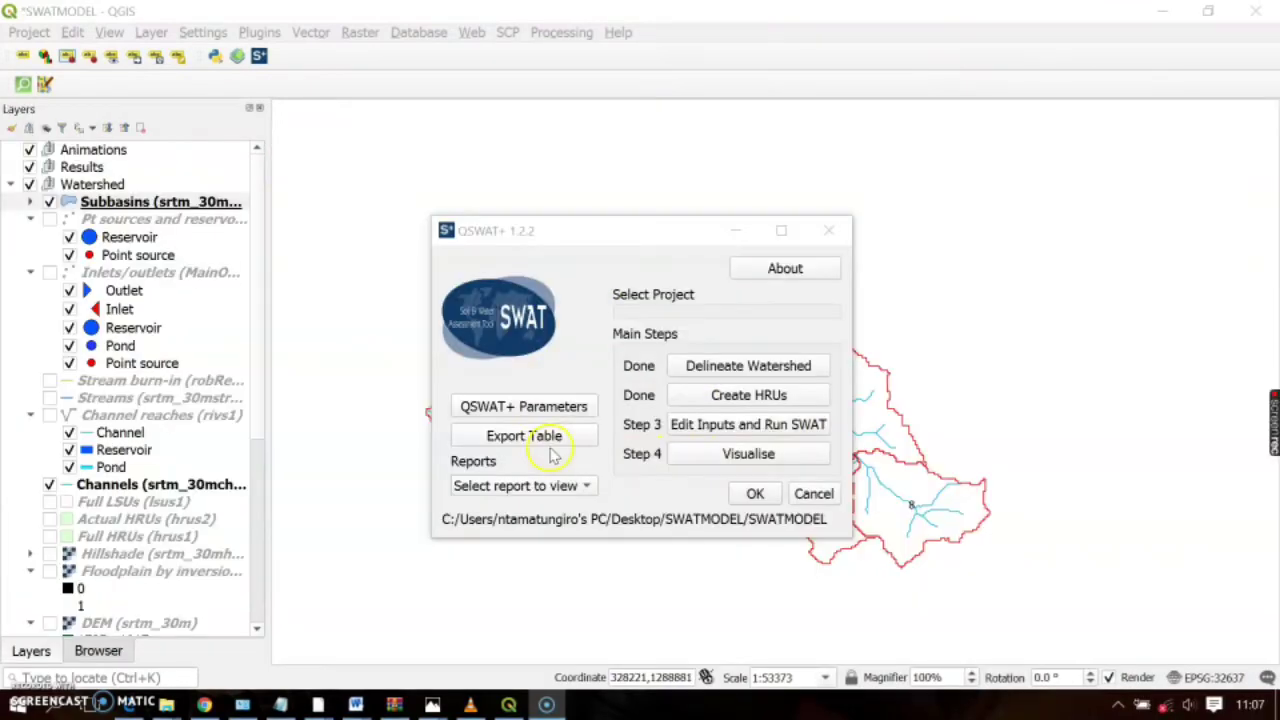
# Open the QSWAT+ results visualisation and move both dialogs apart so they do not overlap.
pyautogui.click(749, 454)
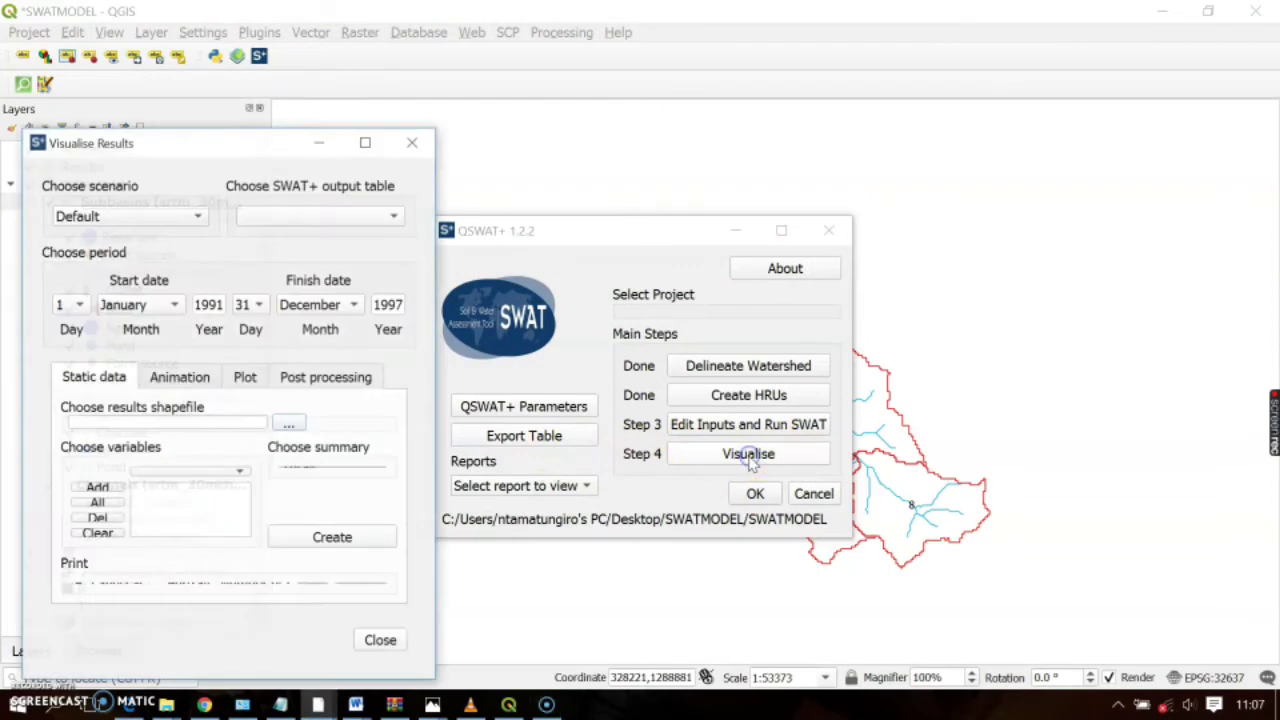
pyautogui.click(647, 232)
pyautogui.moveTo(647, 232); pyautogui.dragTo(981, 44)
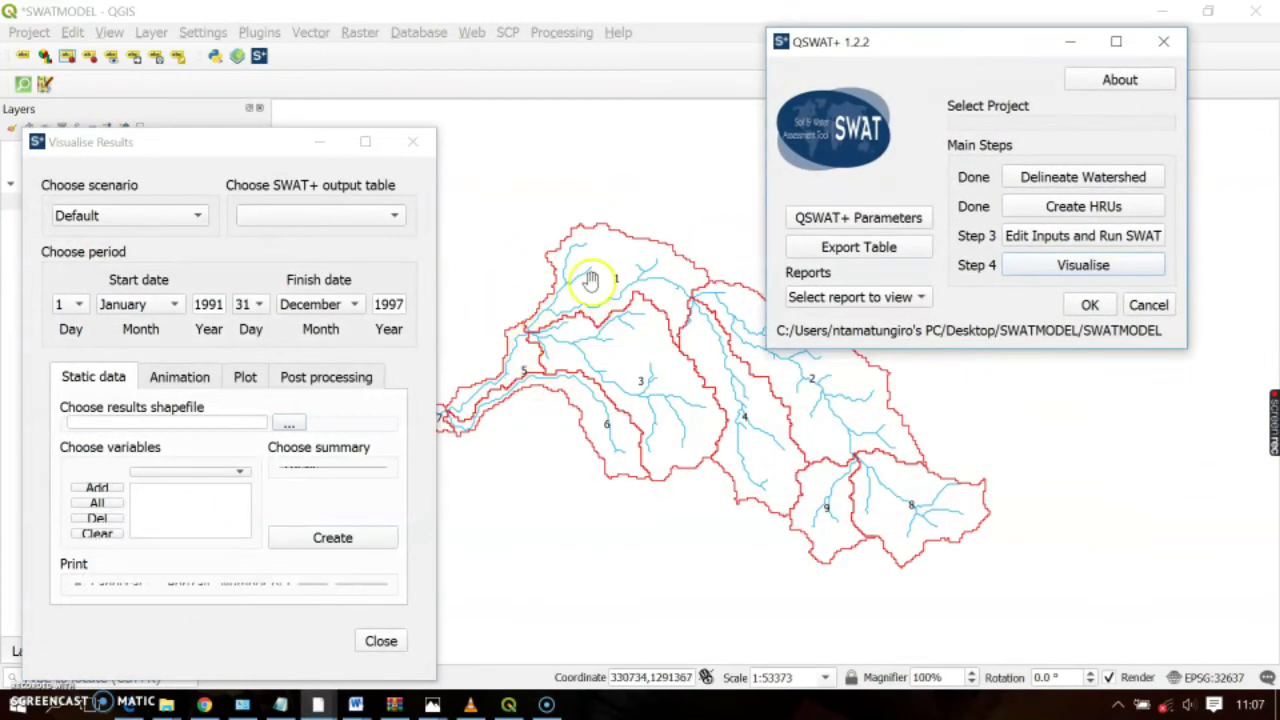
pyautogui.moveTo(191, 143); pyautogui.dragTo(320, 66)
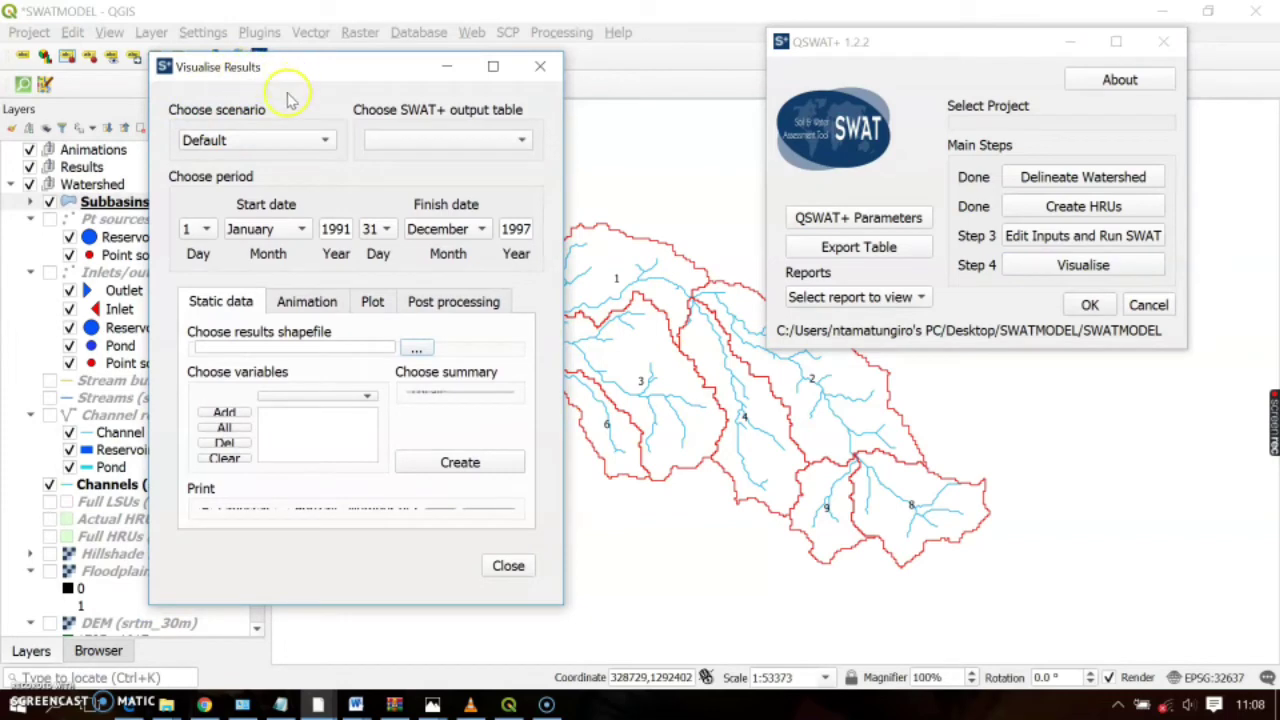
# Examine the available scenarios and SWAT+ output tables for visualising results, leaving the output table unselected.
pyautogui.click(312, 142)
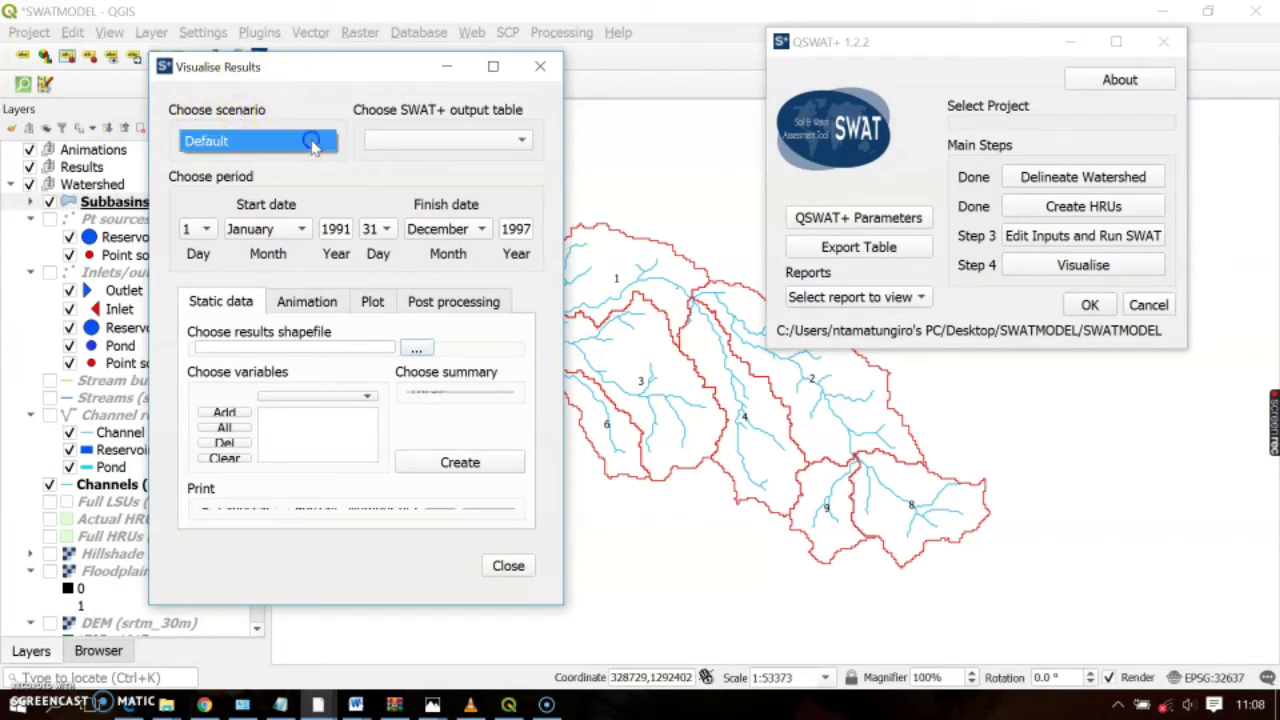
pyautogui.click(312, 140)
pyautogui.click(268, 143)
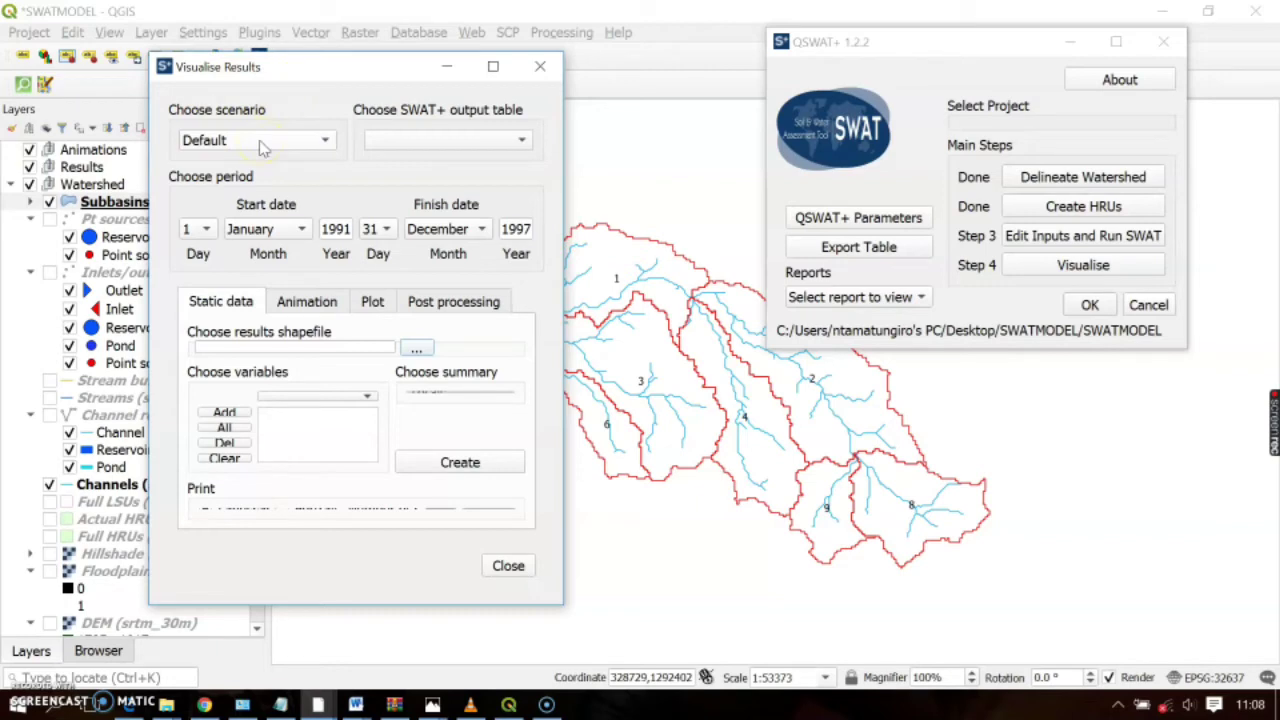
pyautogui.click(447, 113)
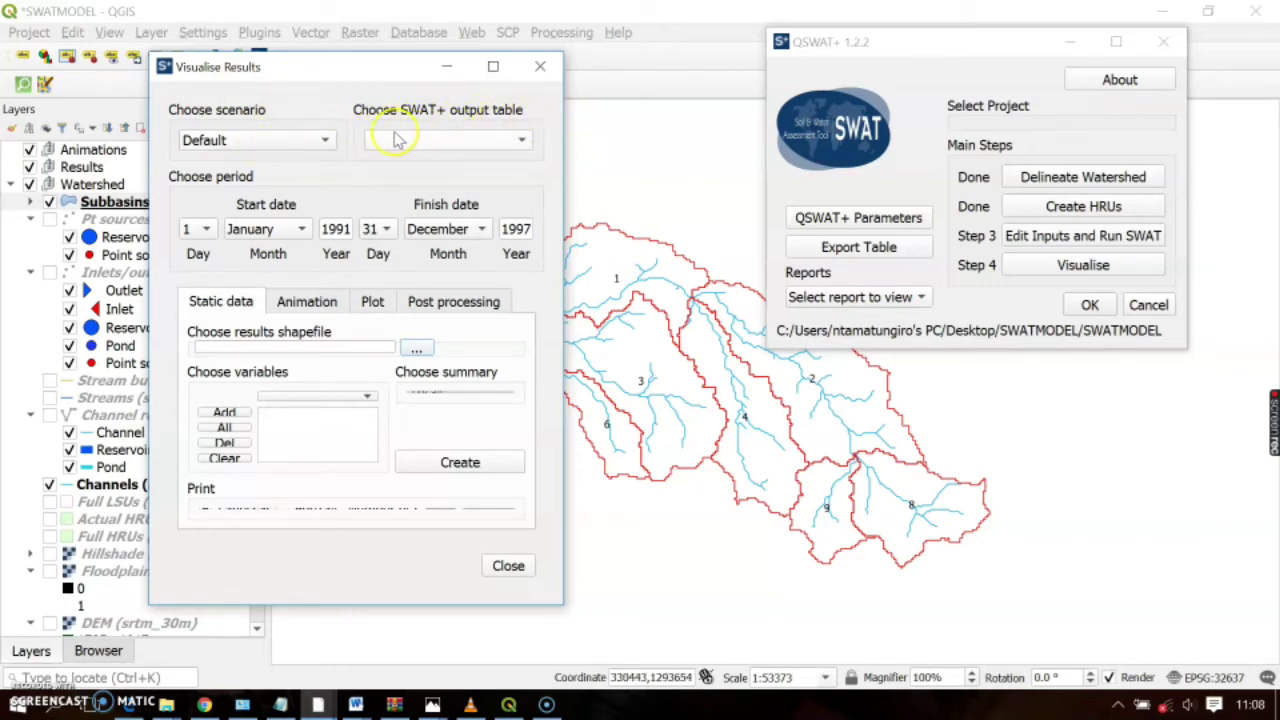
pyautogui.click(505, 142)
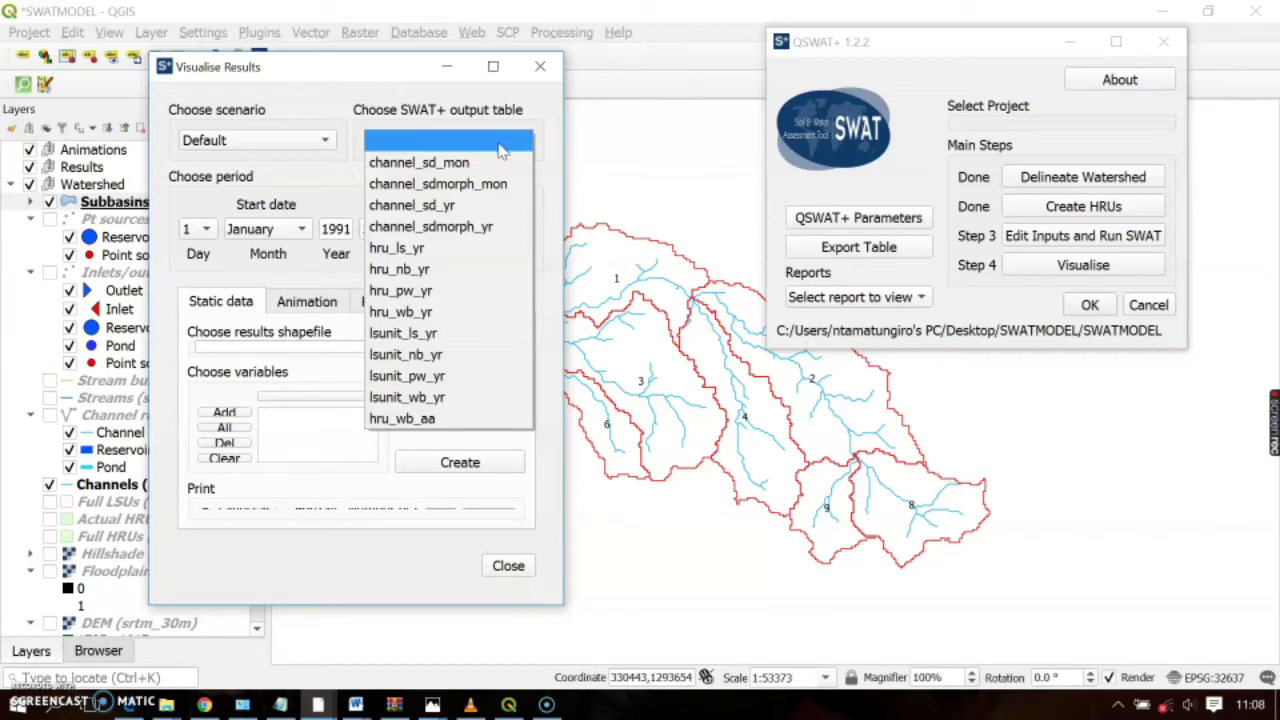
pyautogui.click(492, 150)
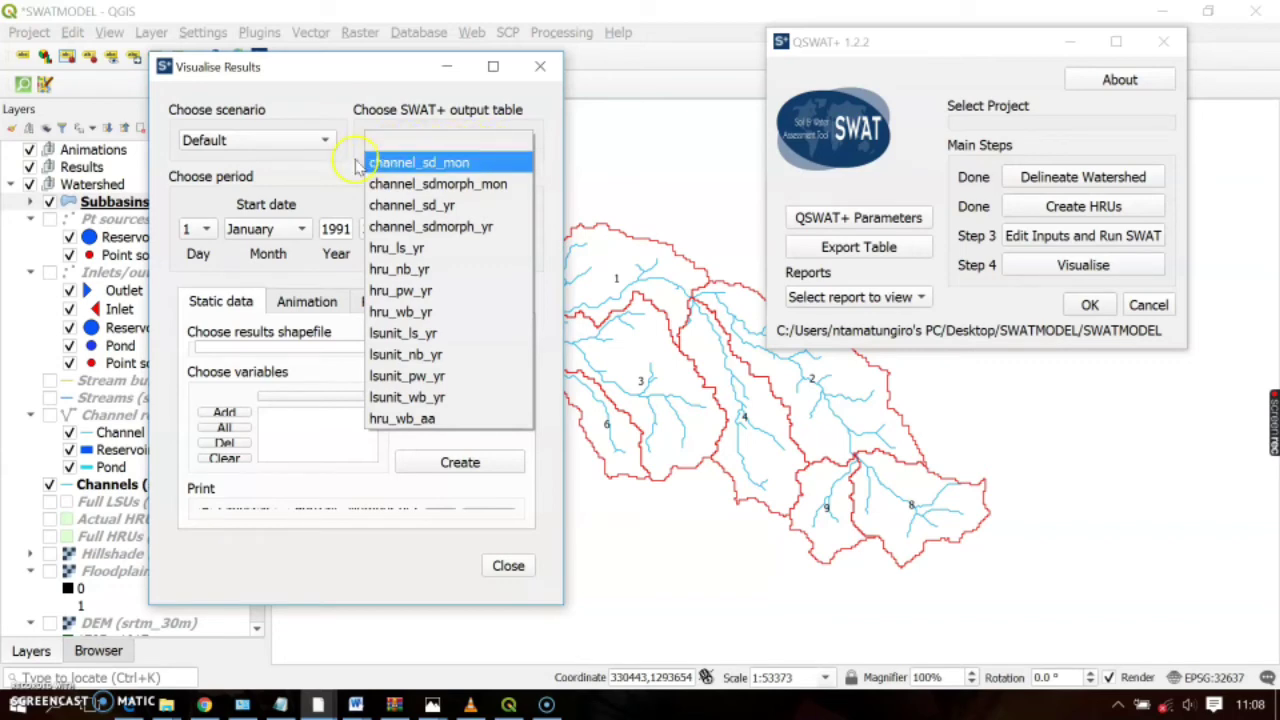
pyautogui.click(355, 162)
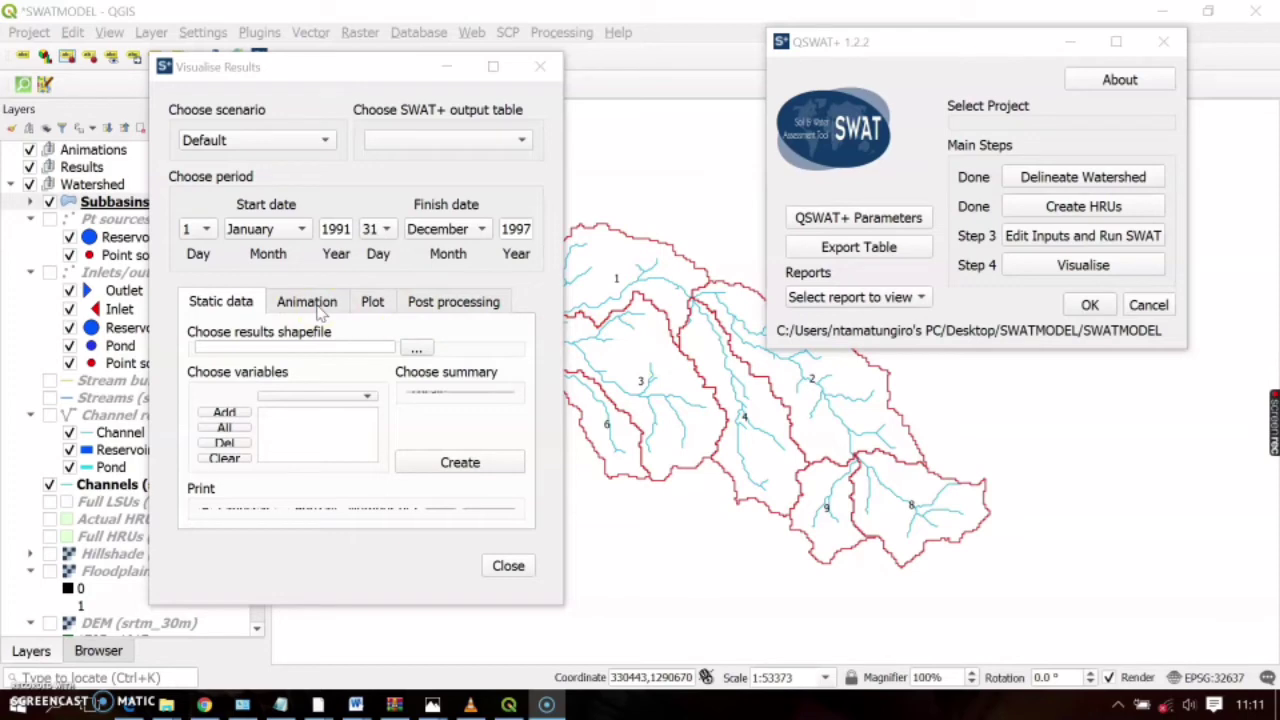
pyautogui.click(372, 305)
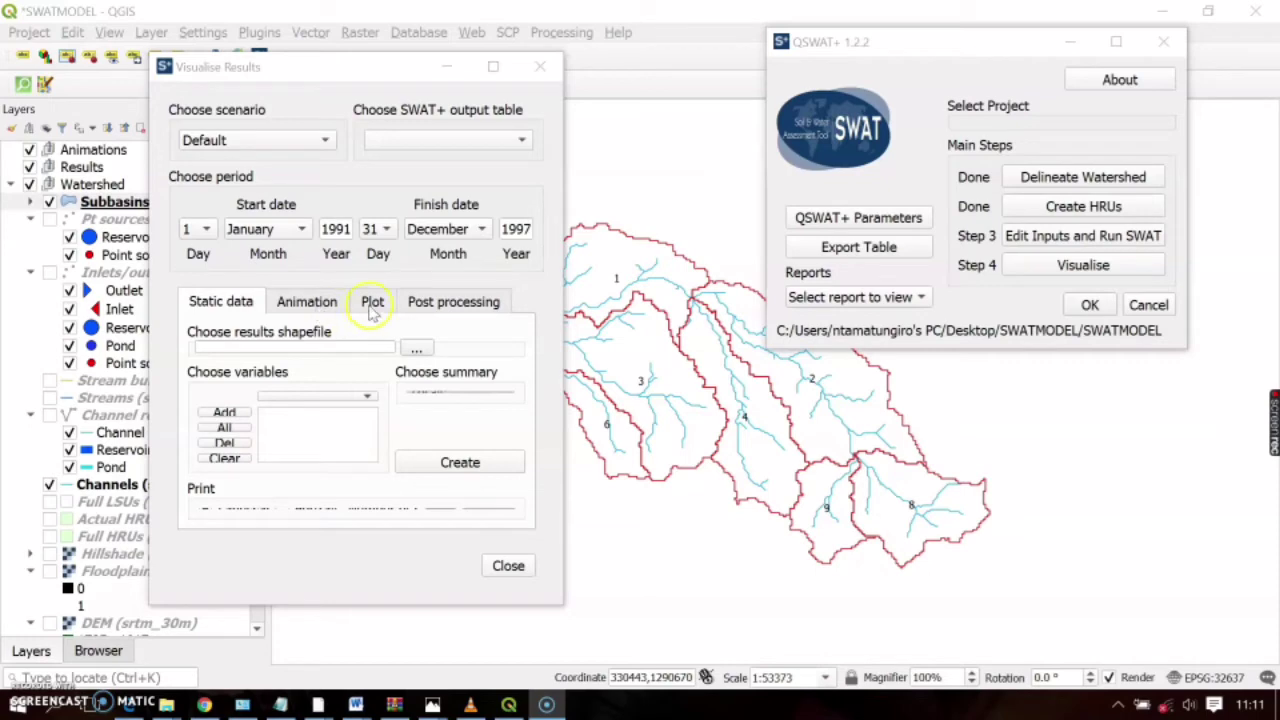
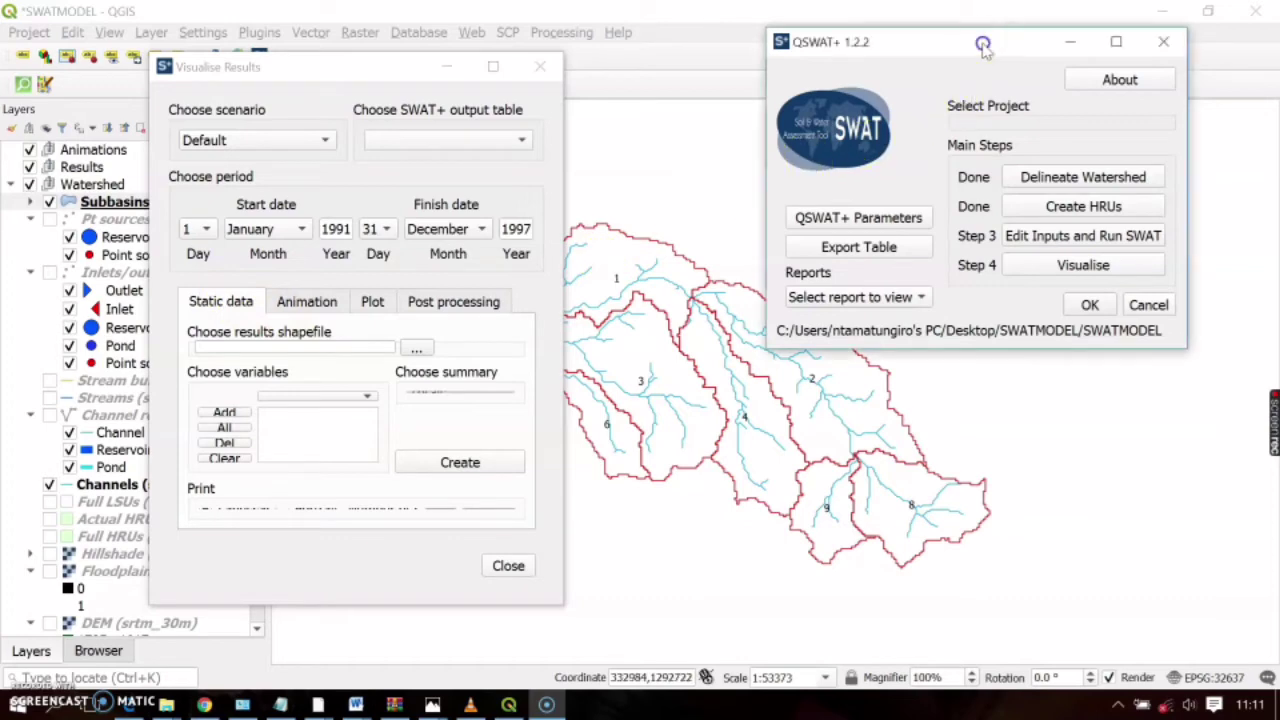
# Select channel_sd_mon as the SWAT+ output table for visualising the Default scenario.
pyautogui.moveTo(985, 44); pyautogui.dragTo(1061, 44)
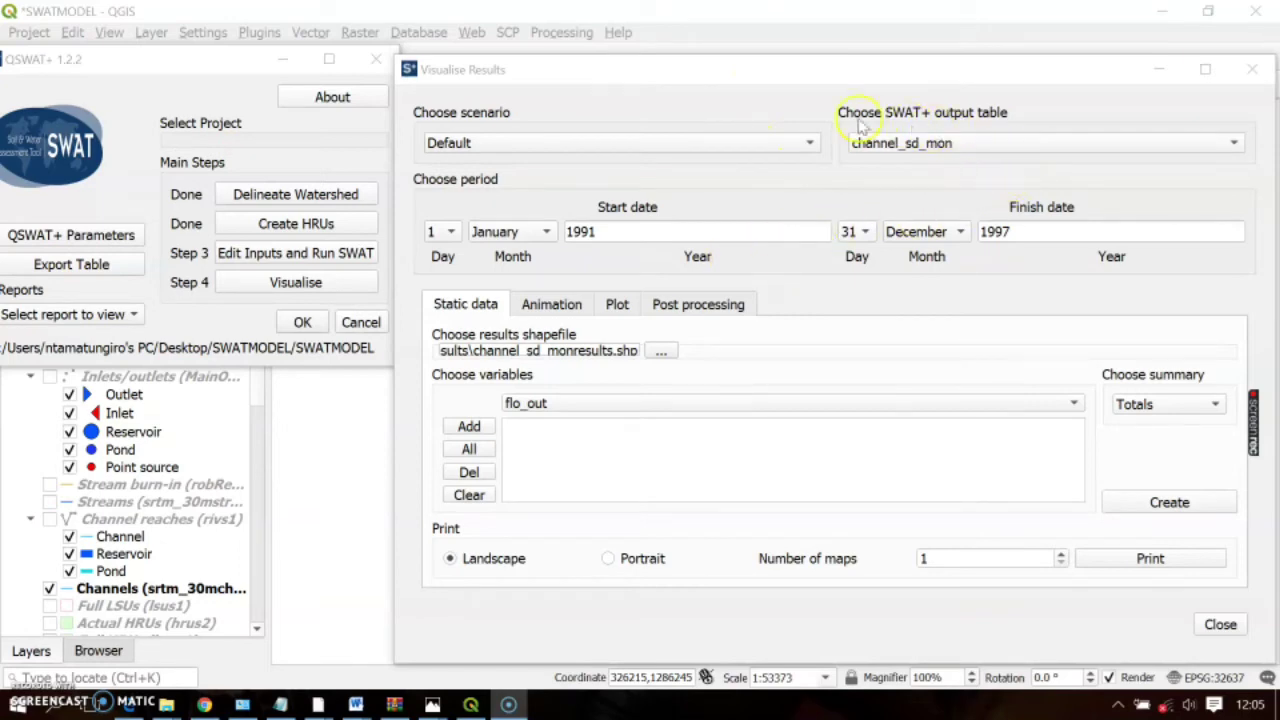
pyautogui.click(998, 150)
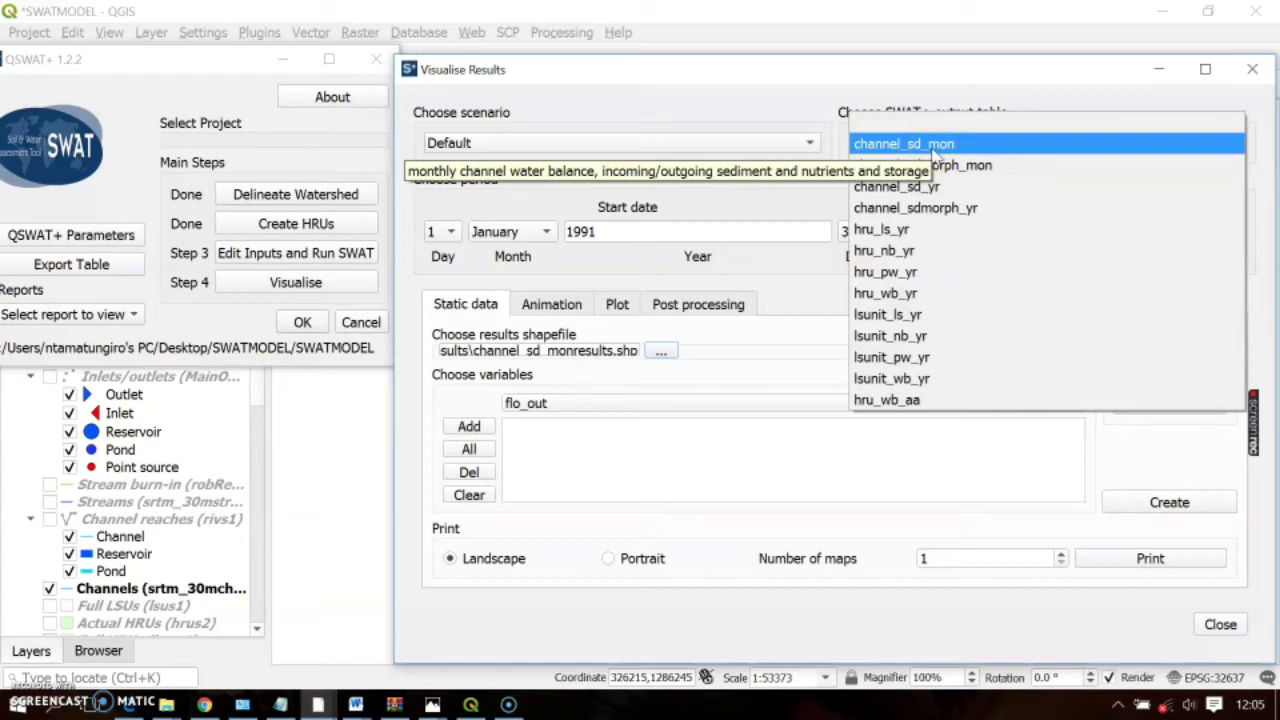
pyautogui.click(935, 150)
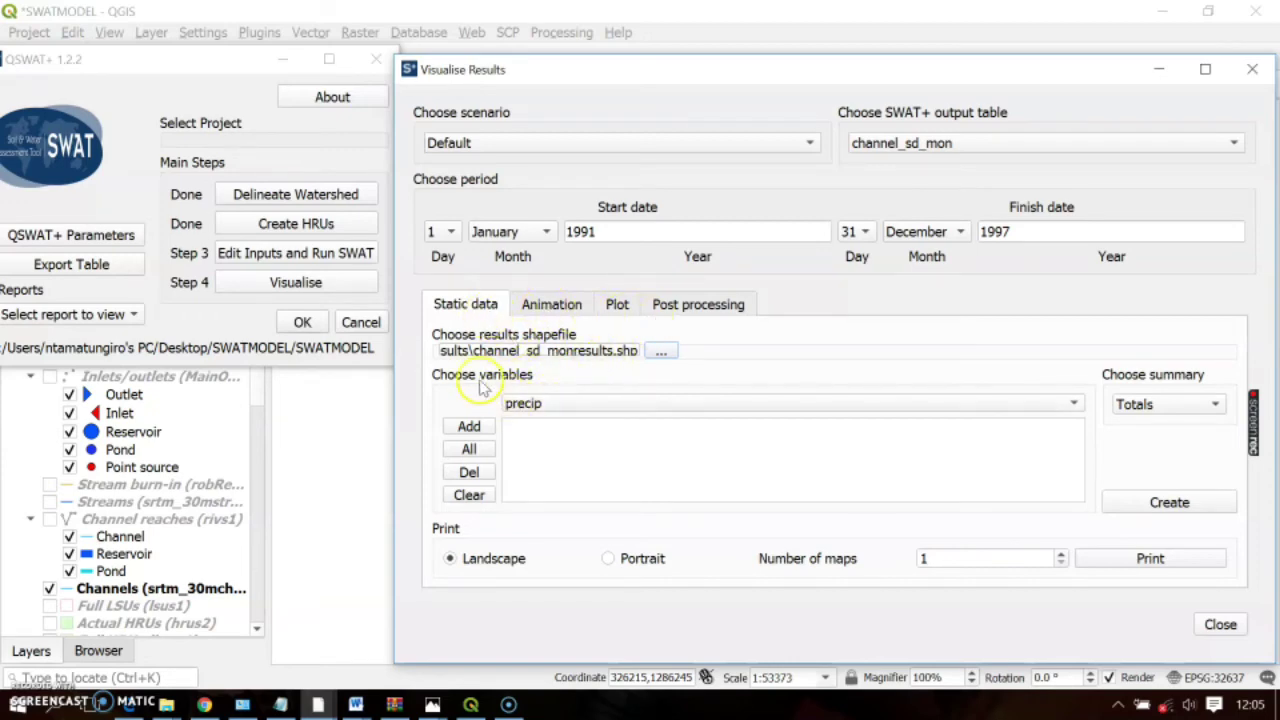
# Add flo_out to the static data variables and create its results map with the Totals summary.
pyautogui.click(1062, 404)
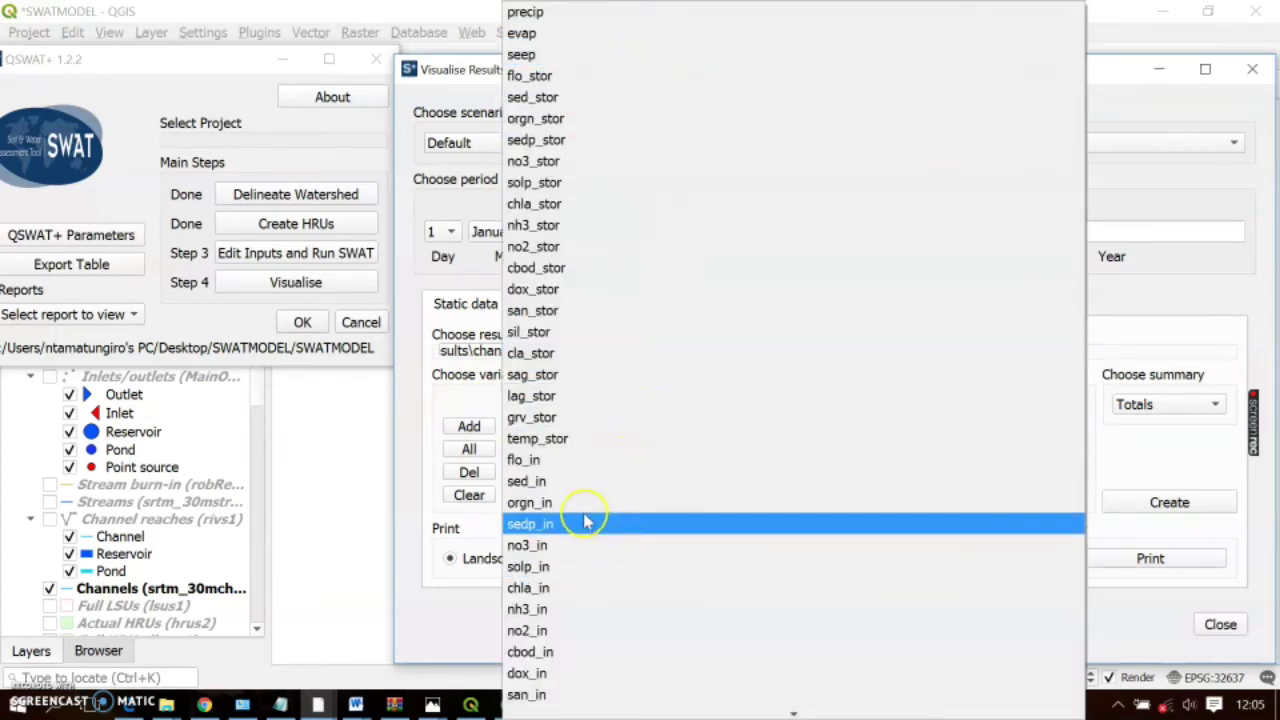
pyautogui.scroll(-6, 677, 591)
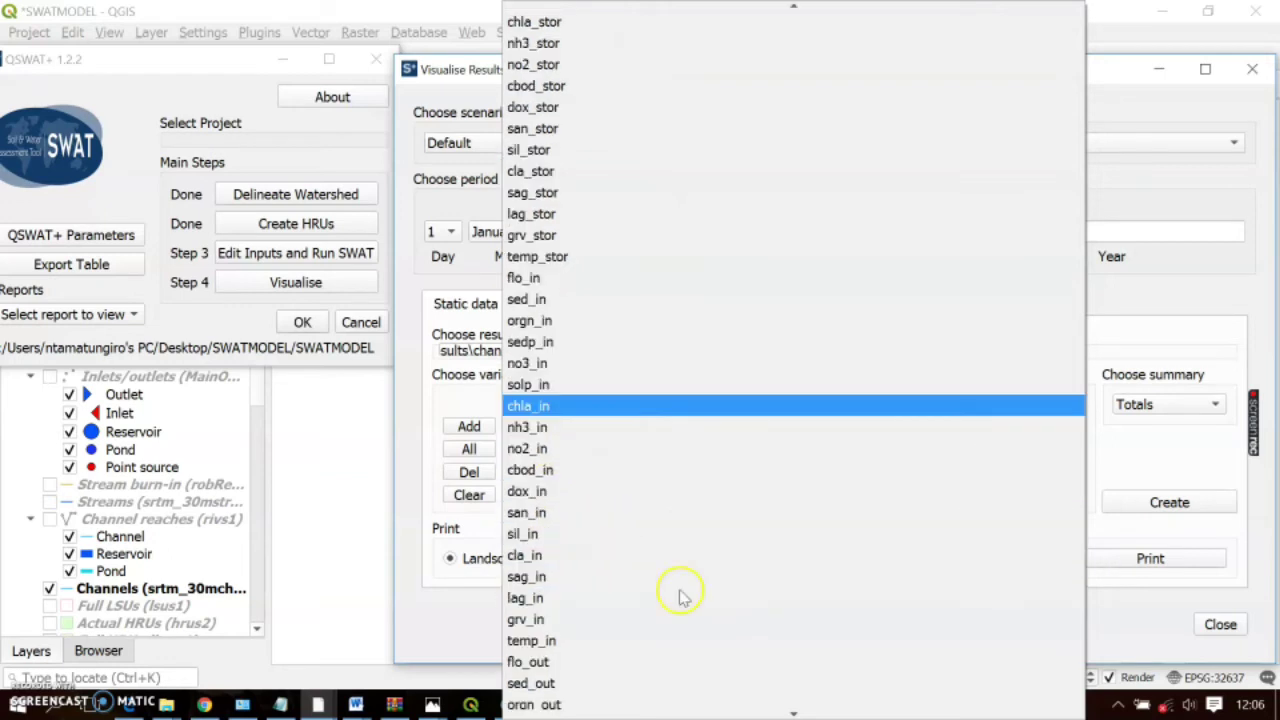
pyautogui.scroll(-2, 600, 490)
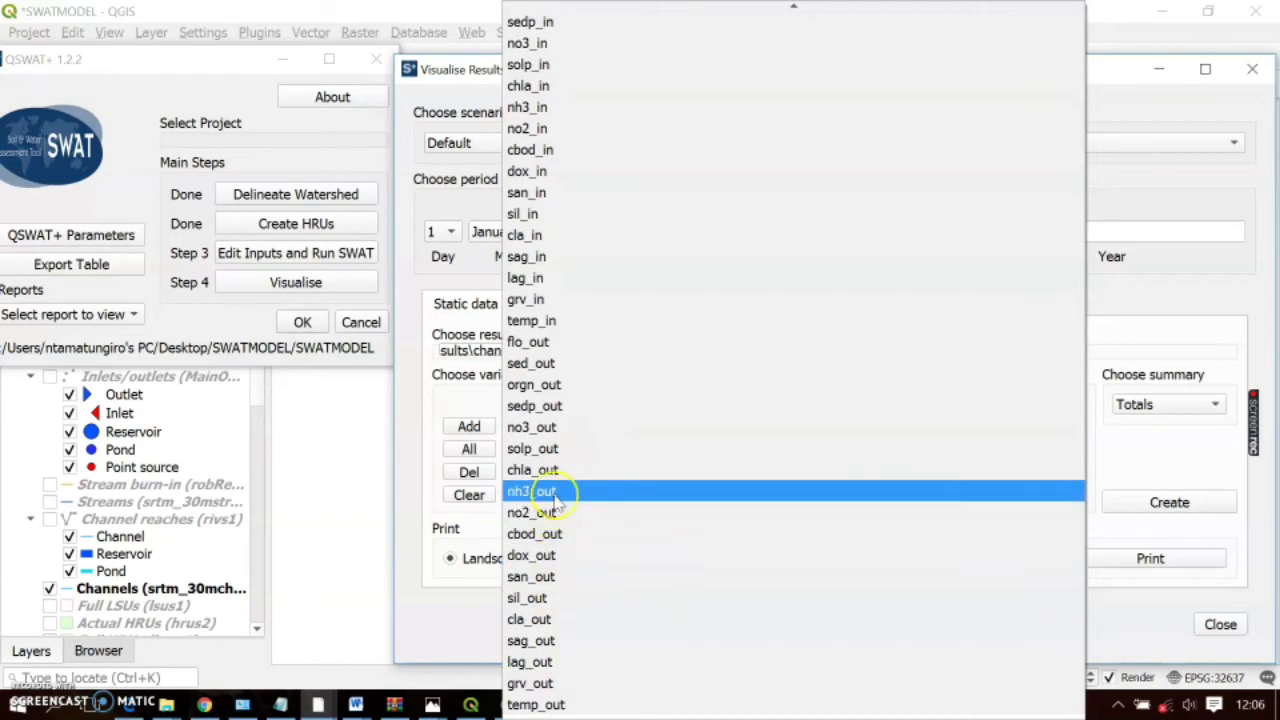
pyautogui.scroll(5, 555, 580)
pyautogui.click(553, 661)
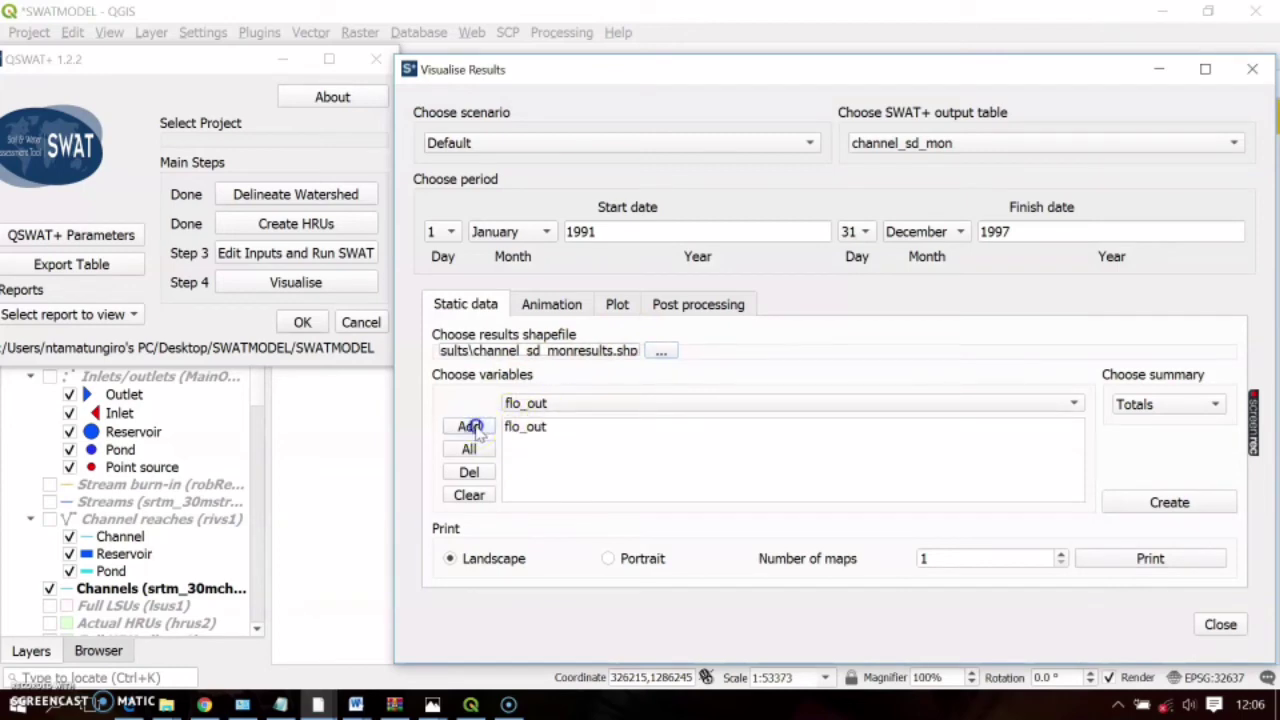
pyautogui.click(535, 428)
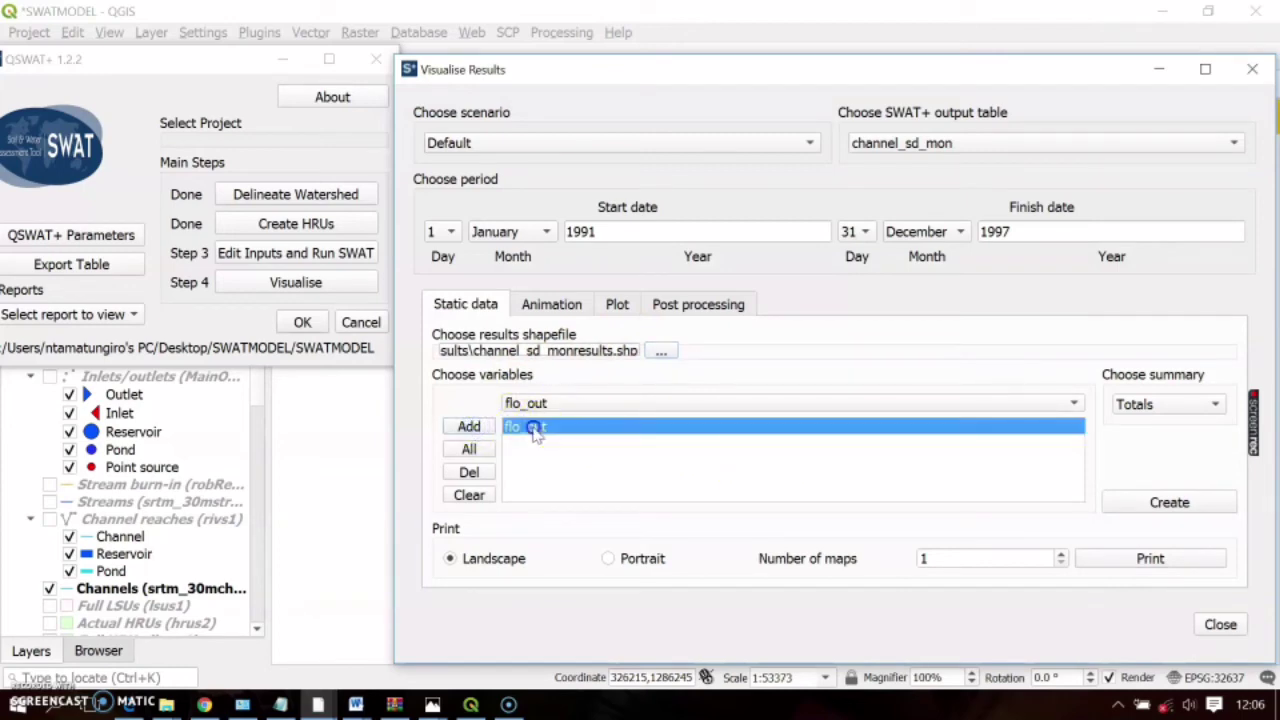
pyautogui.click(1153, 513)
pyautogui.click(779, 380)
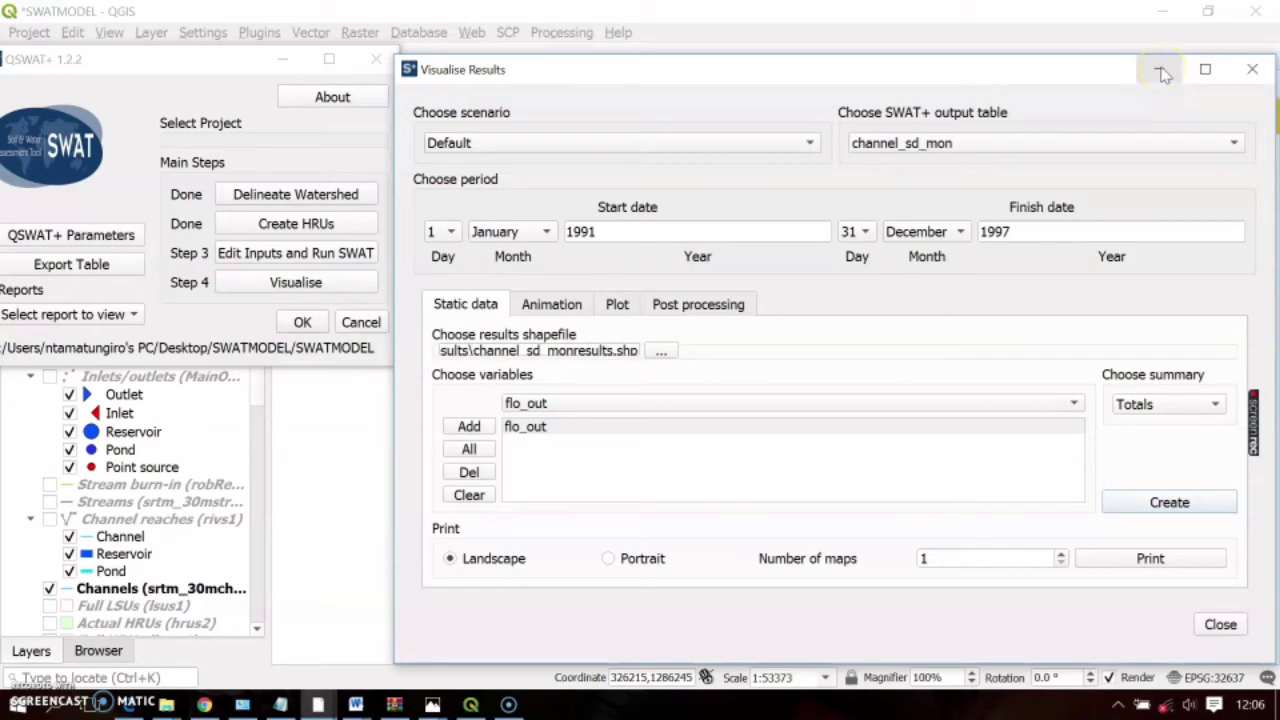
# Minimise the Visualise Results dialog and examine the flo_out Totals map along the watershed channels.
pyautogui.click(1161, 70)
pyautogui.click(1256, 118)
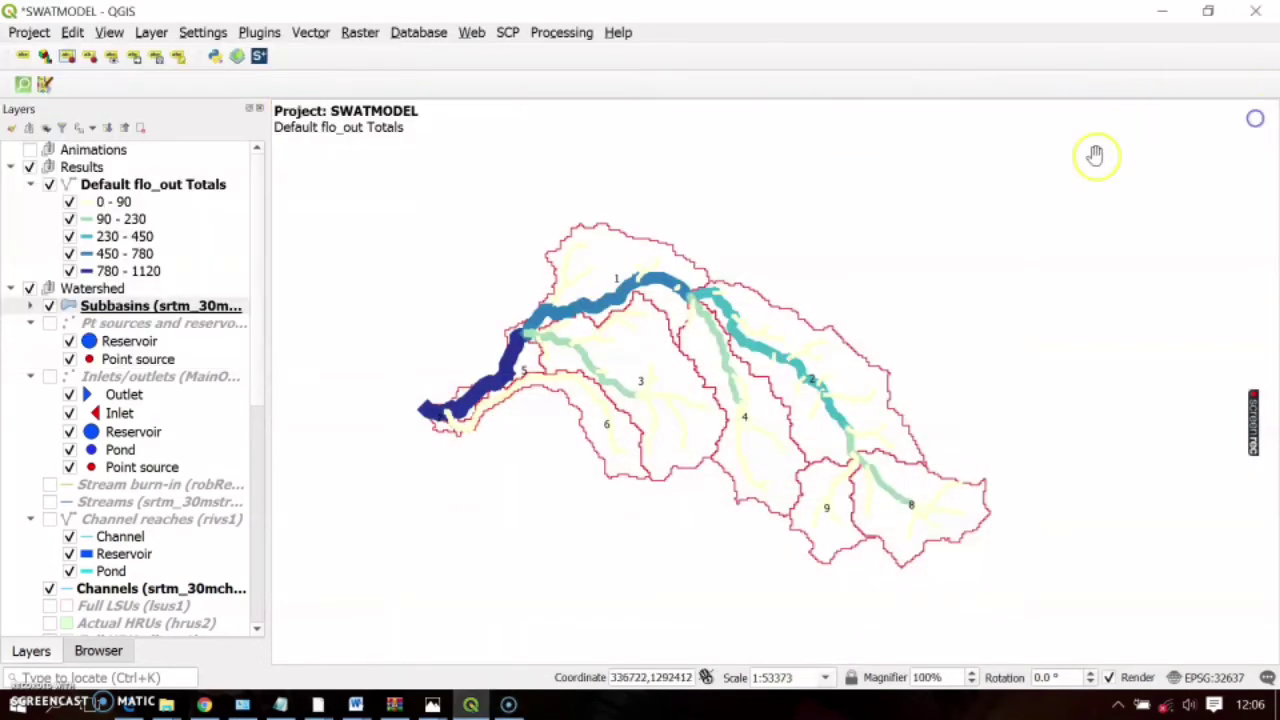
pyautogui.moveTo(572, 305); pyautogui.dragTo(616, 235)
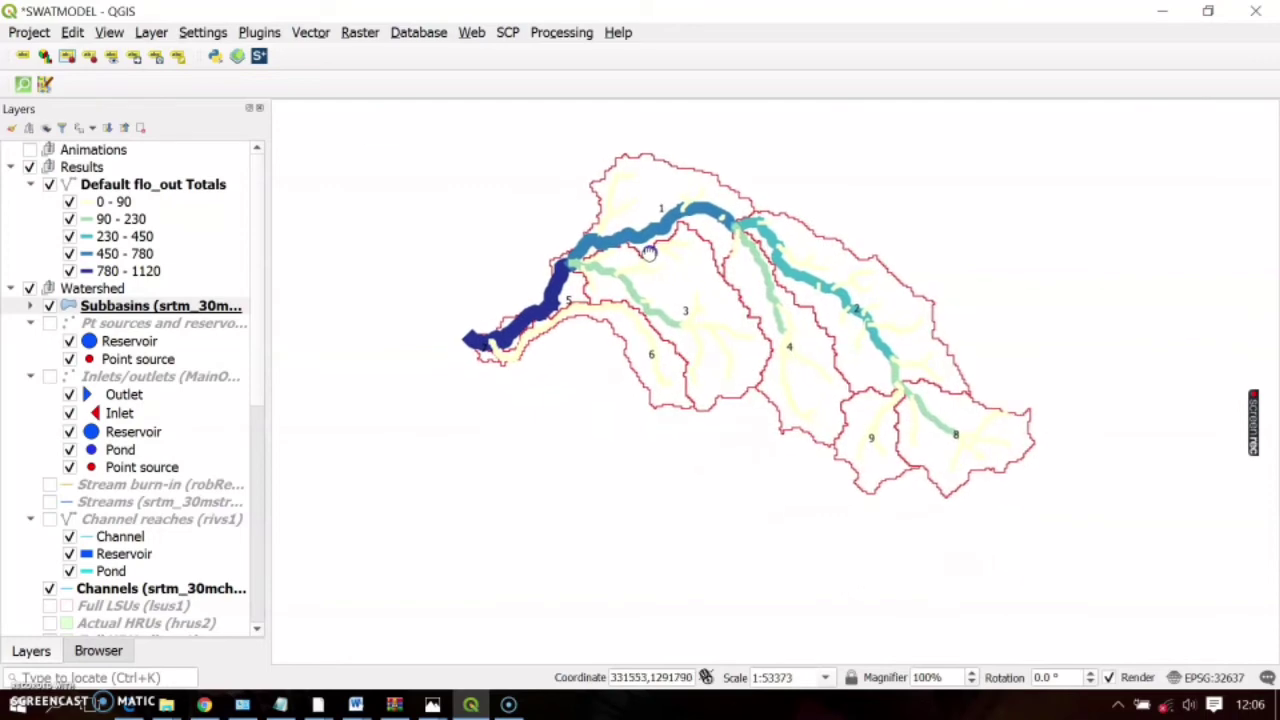
pyautogui.moveTo(612, 282); pyautogui.dragTo(634, 300)
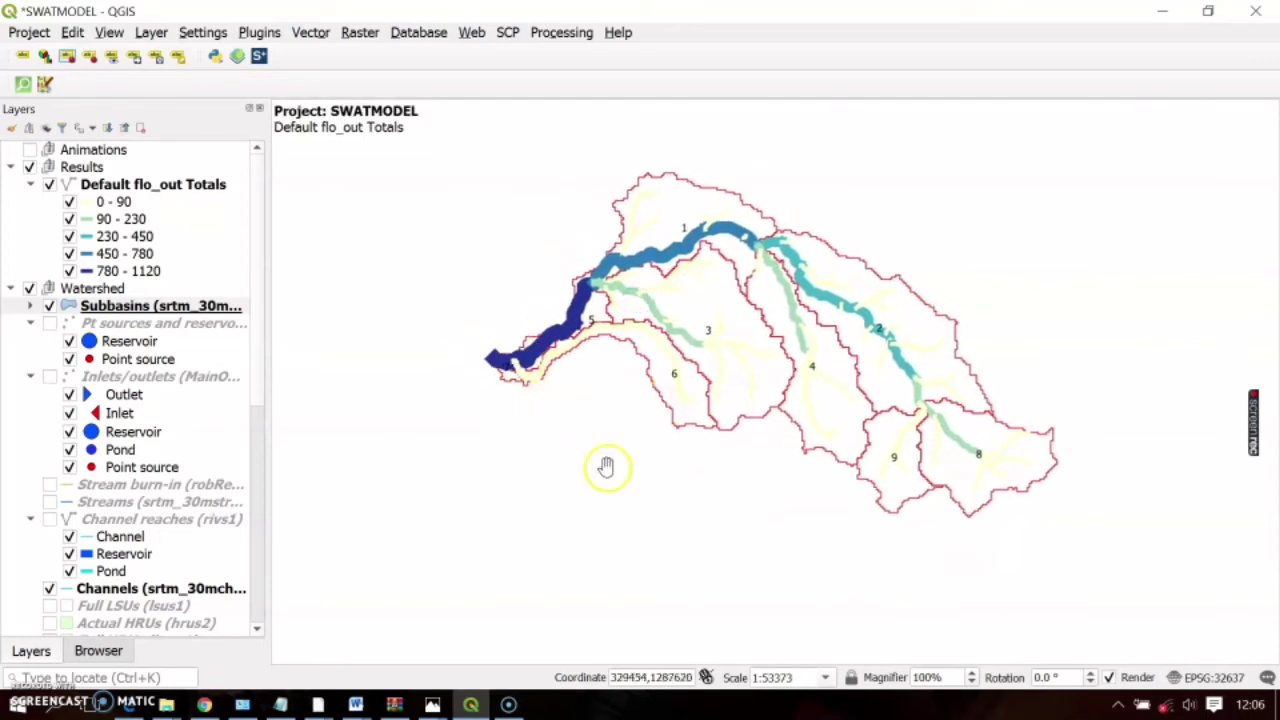
# Bring the QSWAT+ and Visualise Results windows back in front of the map.
pyautogui.moveTo(318, 703)
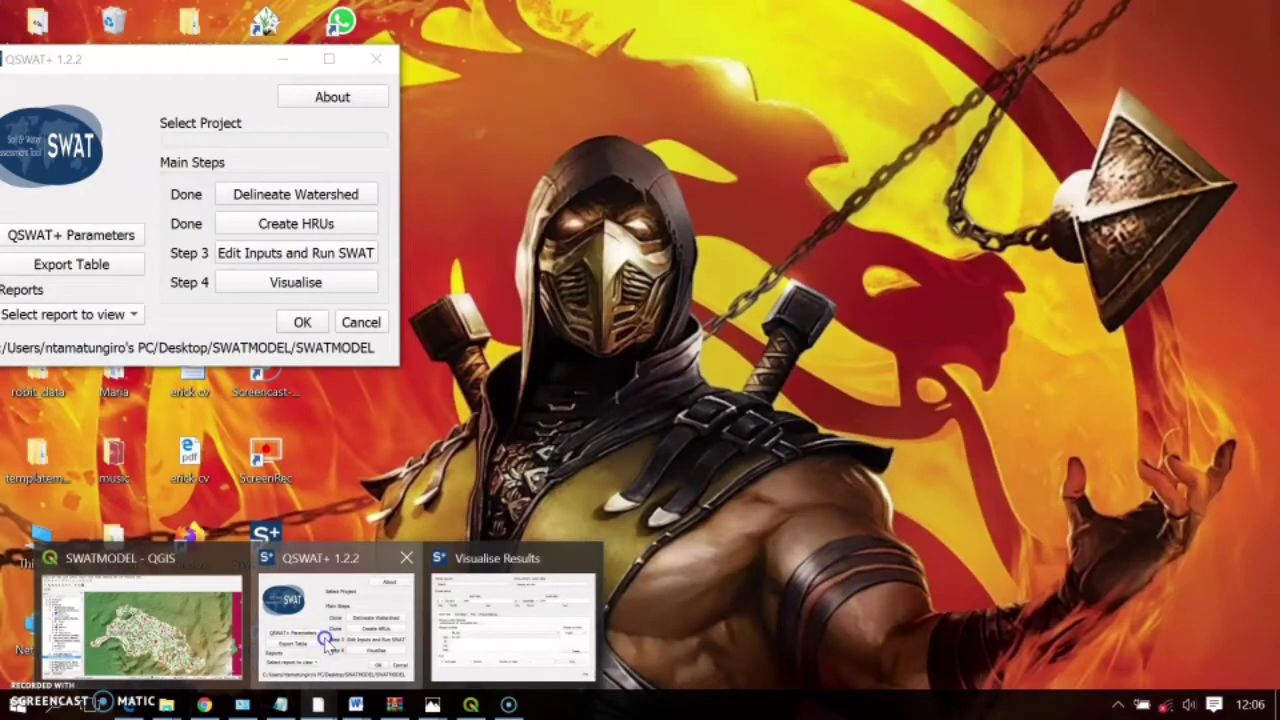
pyautogui.click(330, 648)
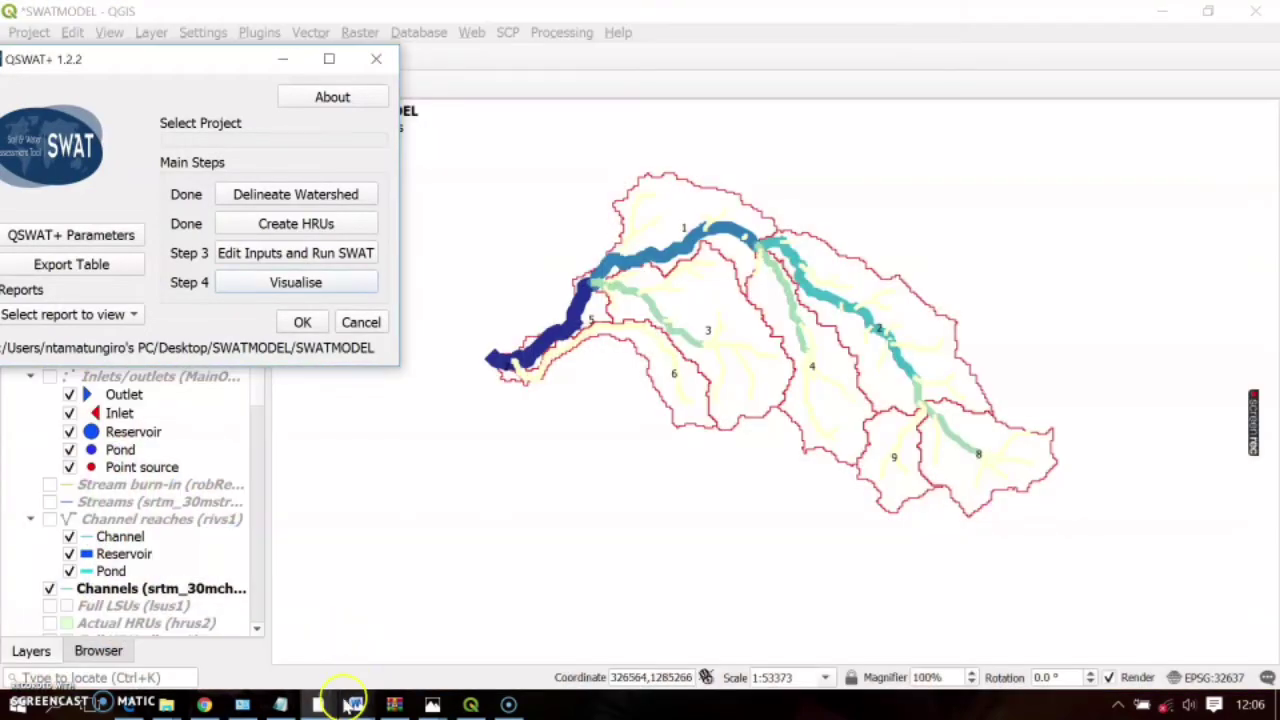
pyautogui.moveTo(330, 703)
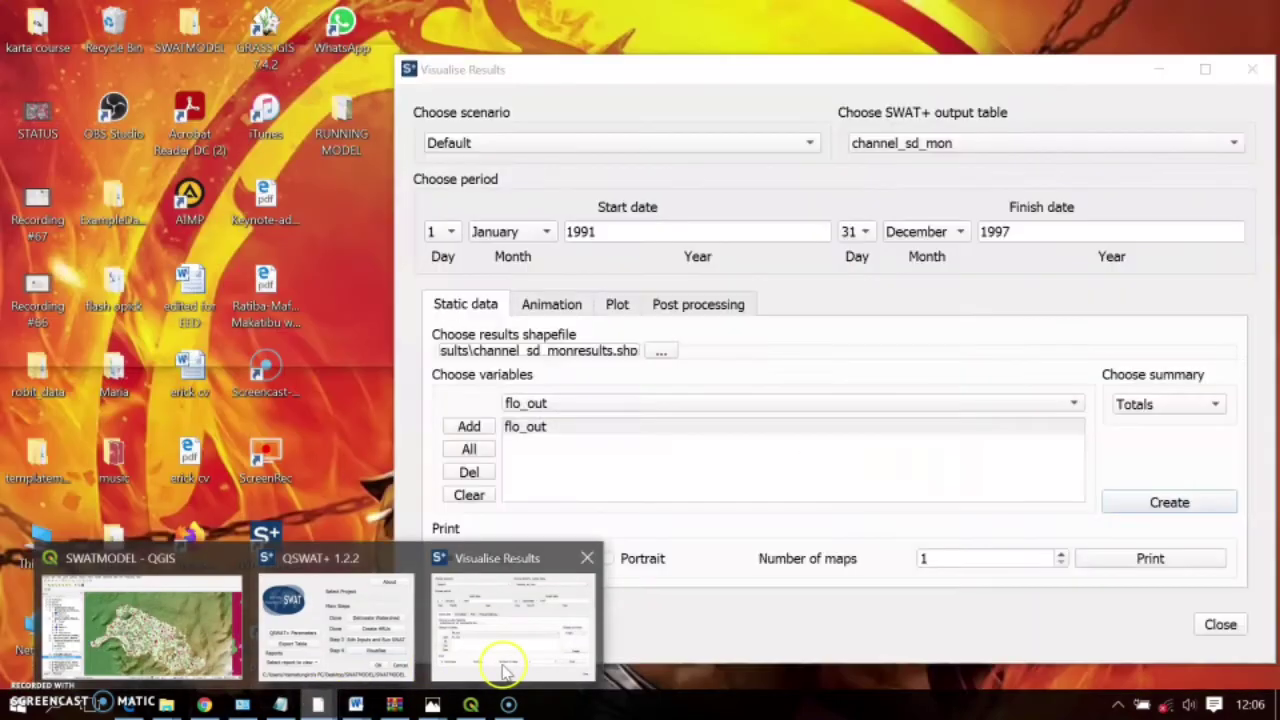
pyautogui.click(505, 670)
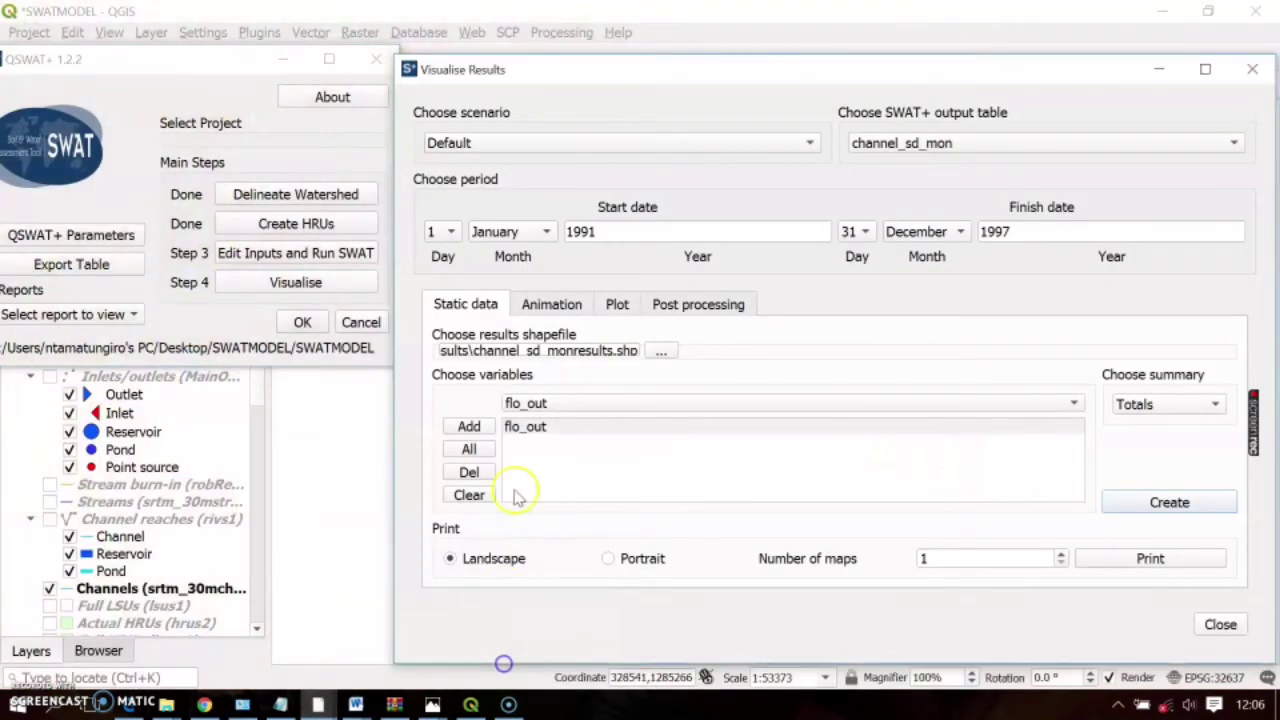
# Set up a new map canvas animation for the flo_out variable.
pyautogui.click(555, 304)
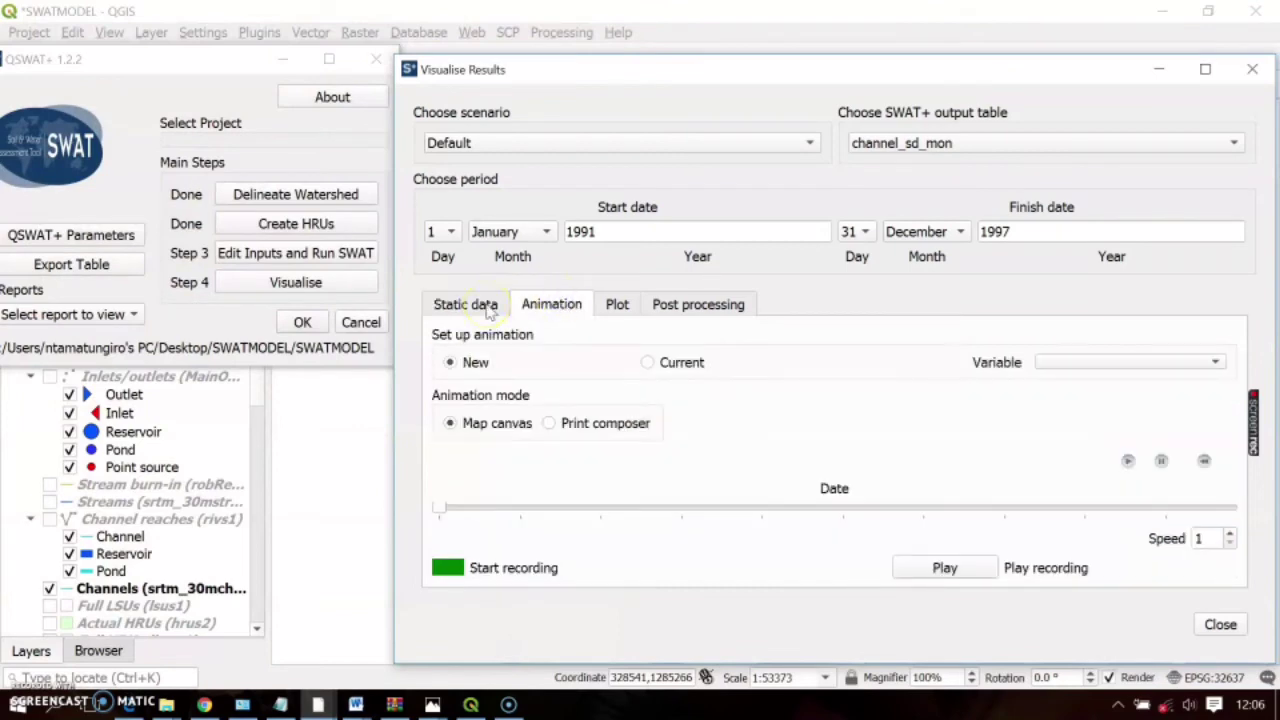
pyautogui.click(1121, 371)
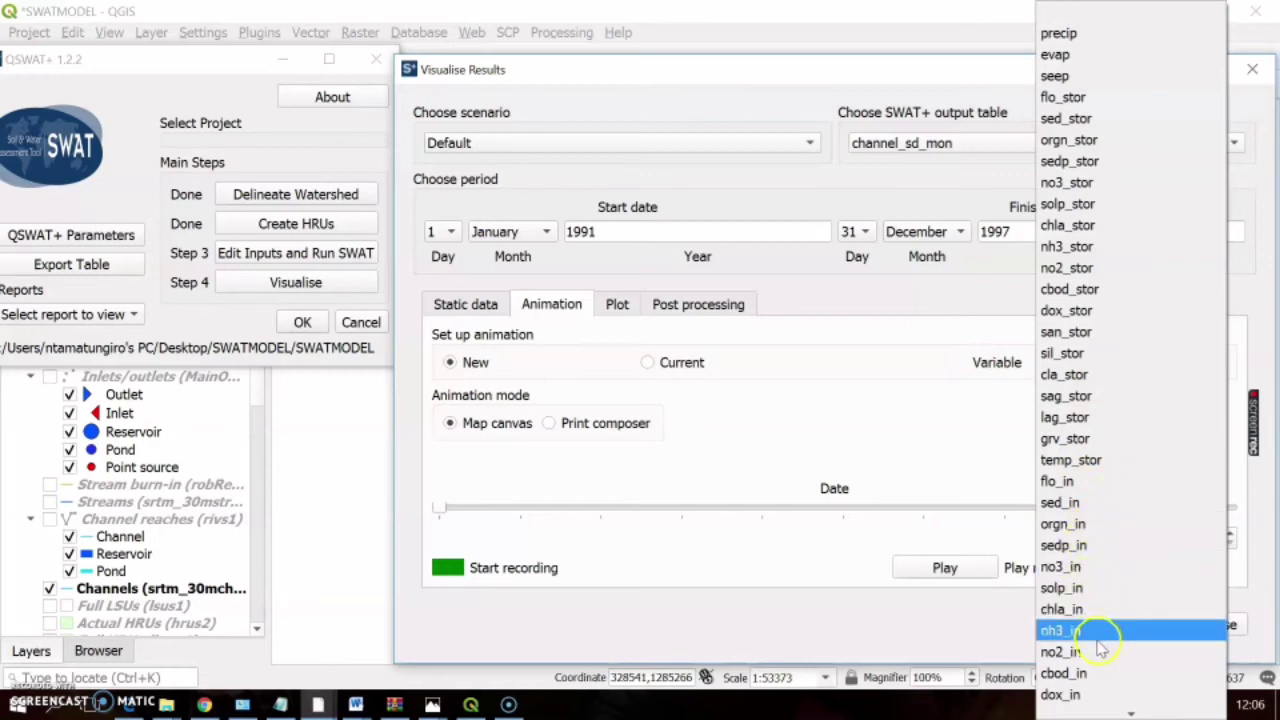
pyautogui.scroll(-8, 1101, 640)
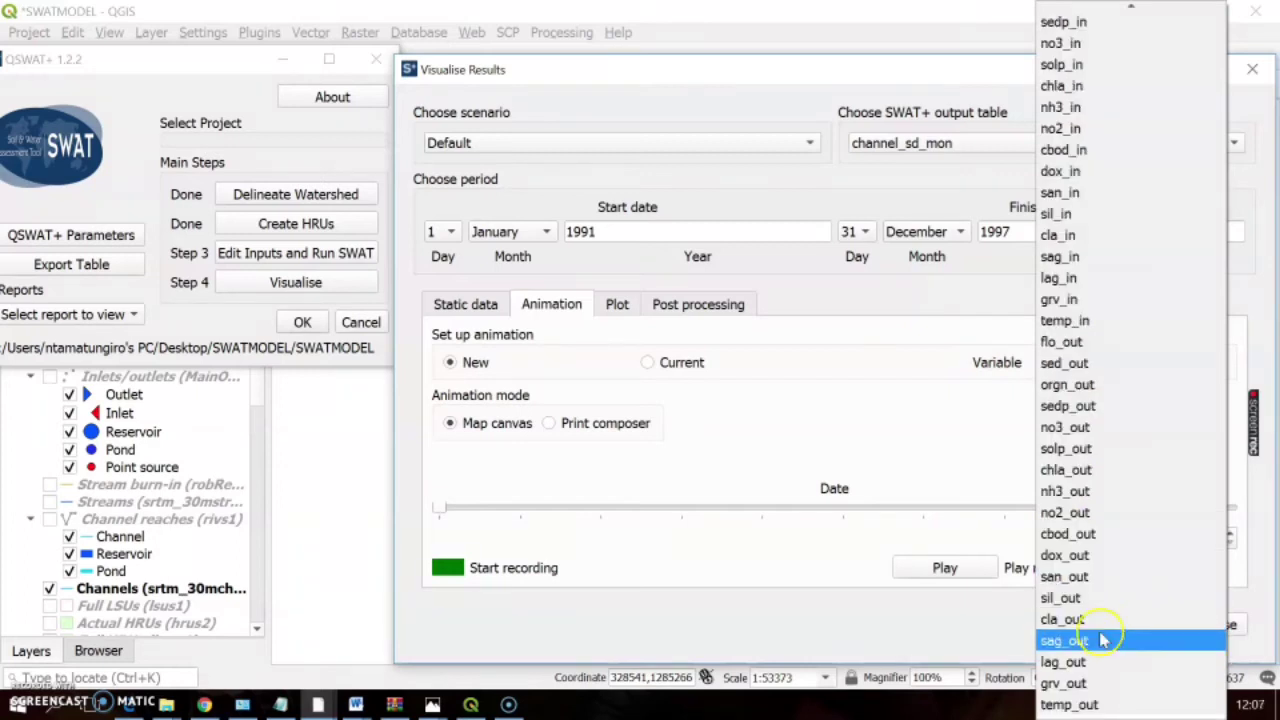
pyautogui.click(1060, 342)
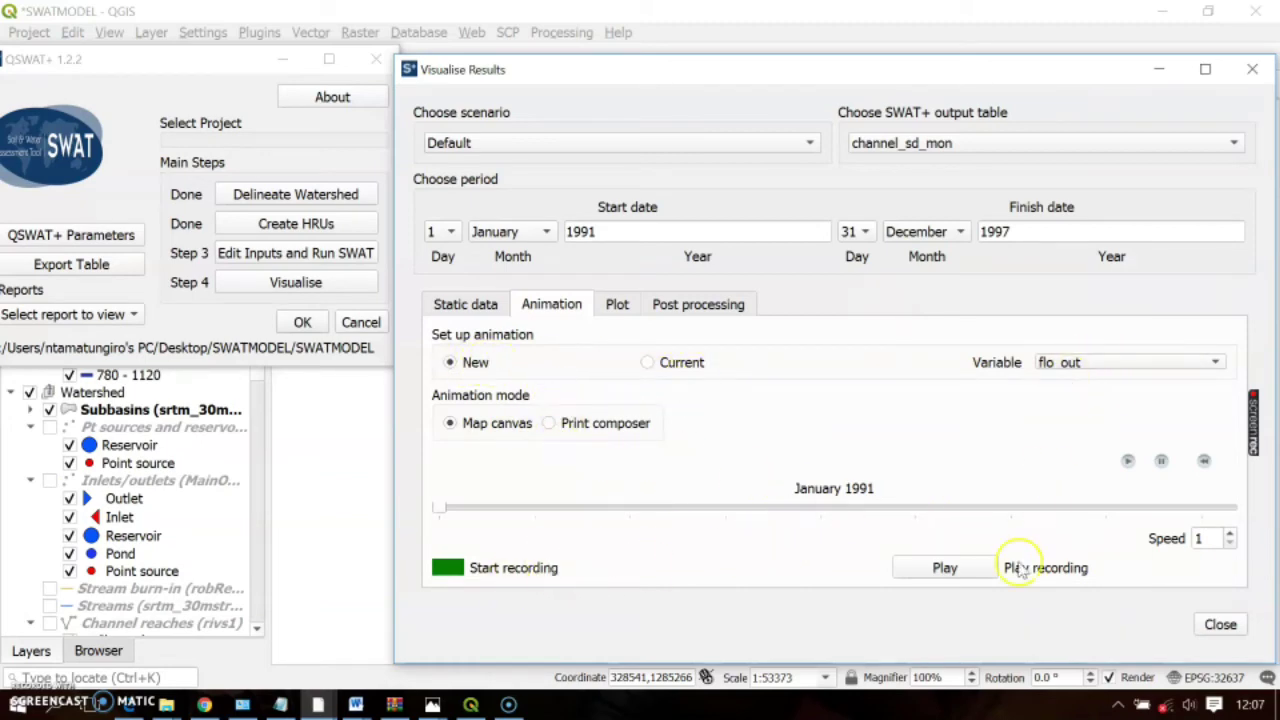
# Play the flo_out animation, narrowing the Visualise Results dialog and placing it clear of the map.
pyautogui.click(1128, 462)
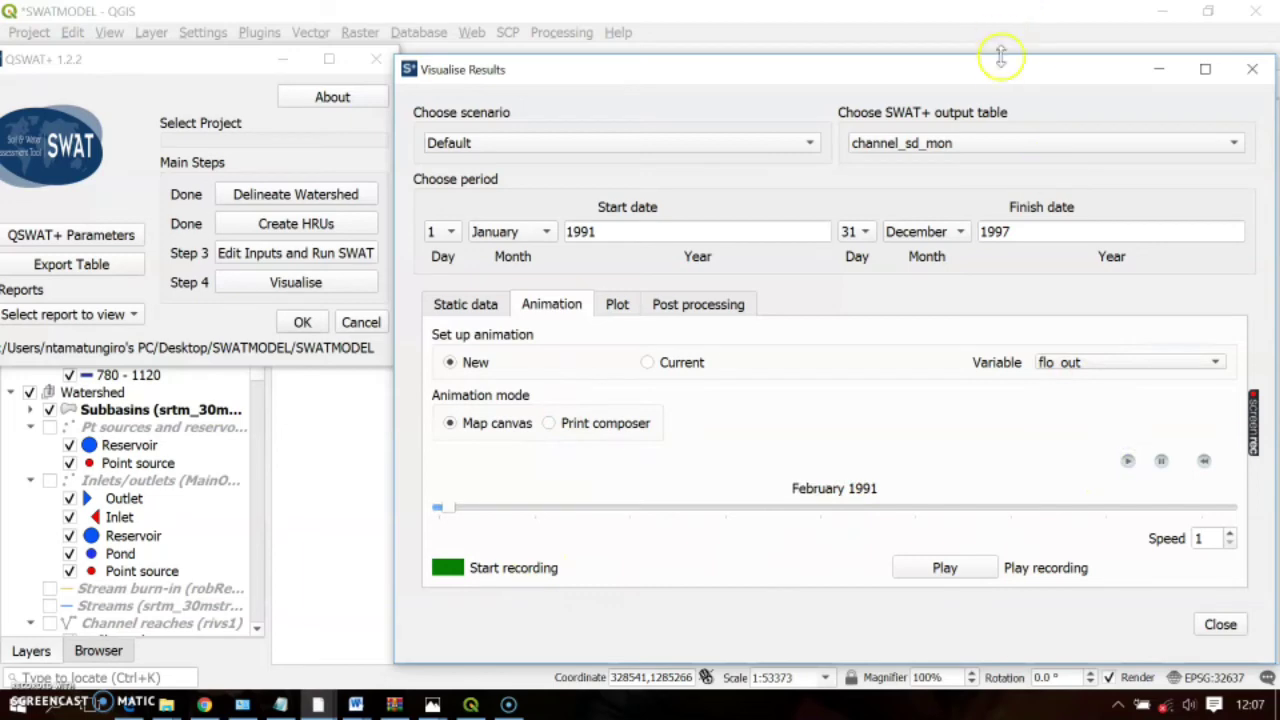
pyautogui.moveTo(966, 74); pyautogui.dragTo(510, 56)
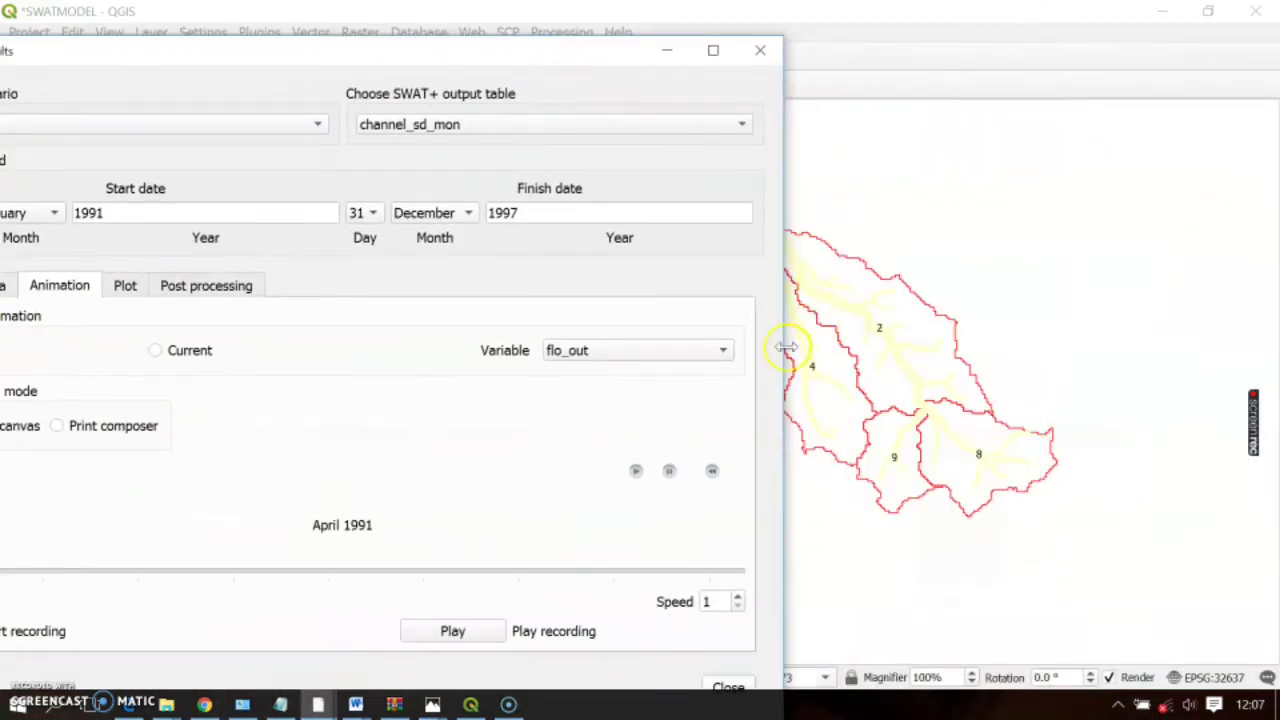
pyautogui.moveTo(787, 349); pyautogui.dragTo(351, 291)
pyautogui.moveTo(166, 57); pyautogui.dragTo(293, 37)
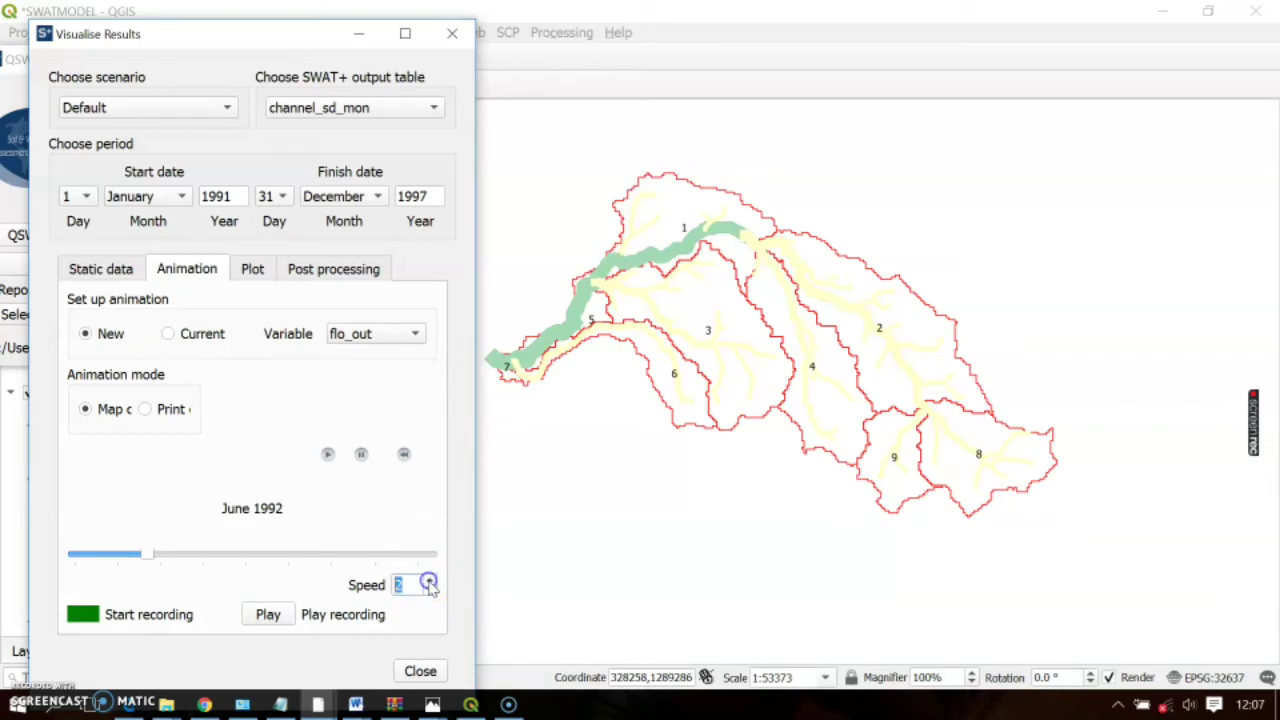
# Raise the animation speed to 5 while the flo_out animation plays.
pyautogui.click(429, 582)
pyautogui.click(429, 582)
pyautogui.click(429, 582)
pyautogui.click(429, 582)
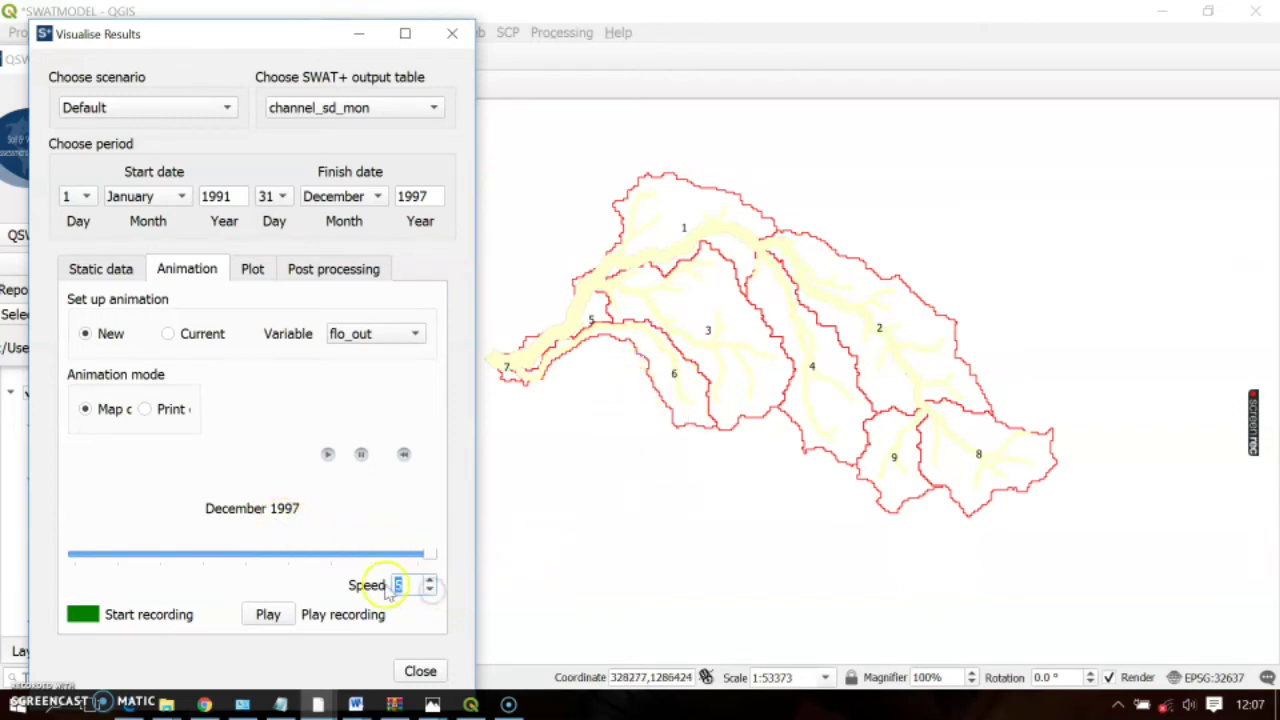
# Rewind the flo_out animation to January 1991, set its speed to 3, record it through December 1997 as a GIF, and dismiss the notice.
pyautogui.moveTo(265, 45); pyautogui.dragTo(392, 19)
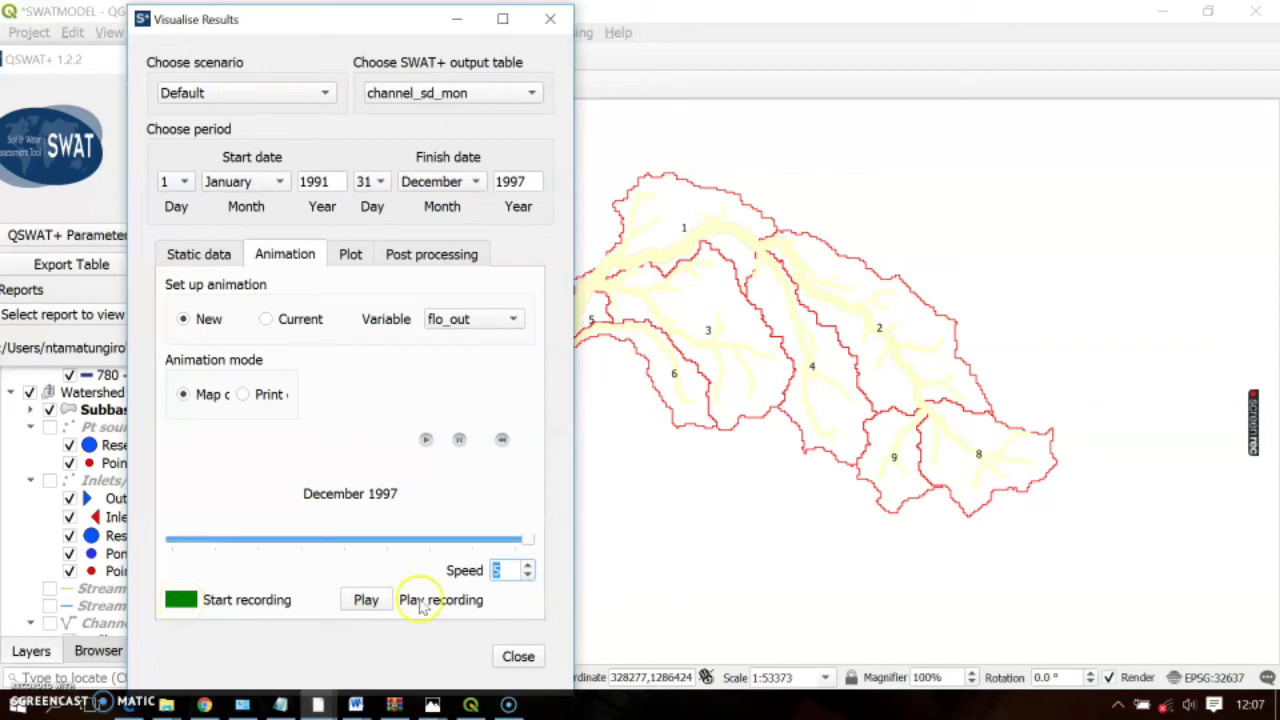
pyautogui.moveTo(531, 540); pyautogui.dragTo(145, 541)
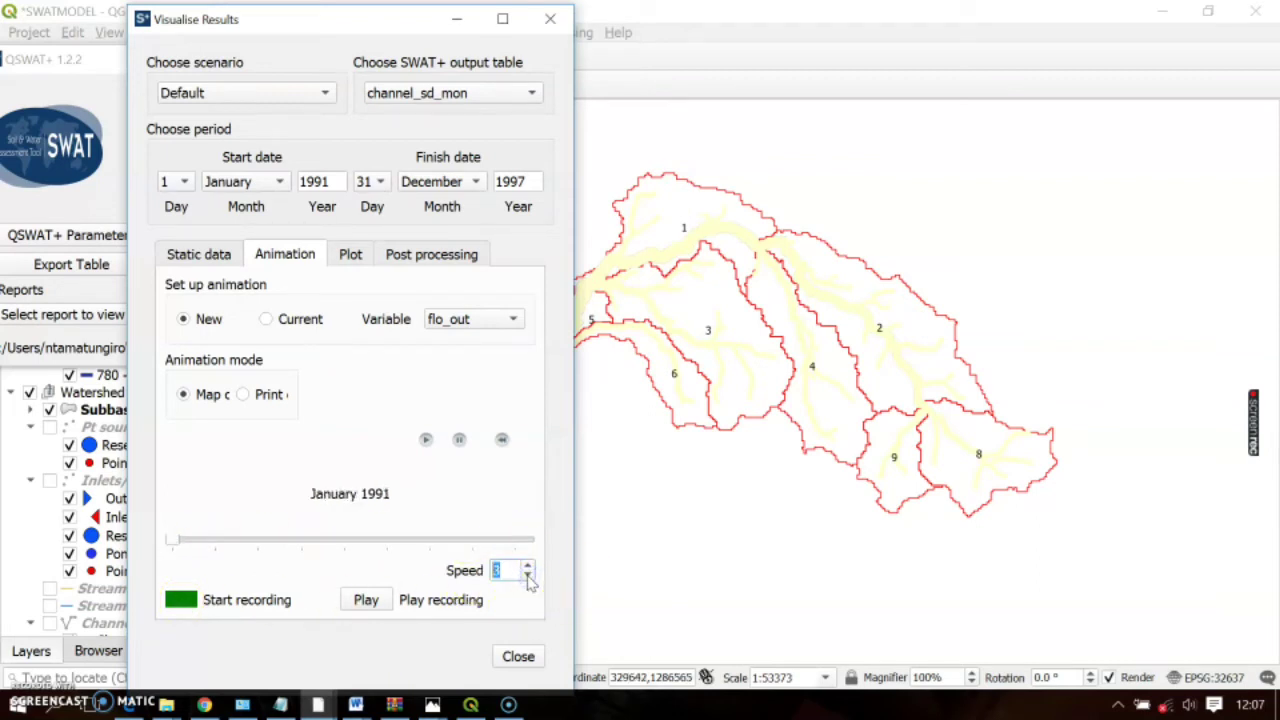
pyautogui.click(182, 598)
pyautogui.click(423, 450)
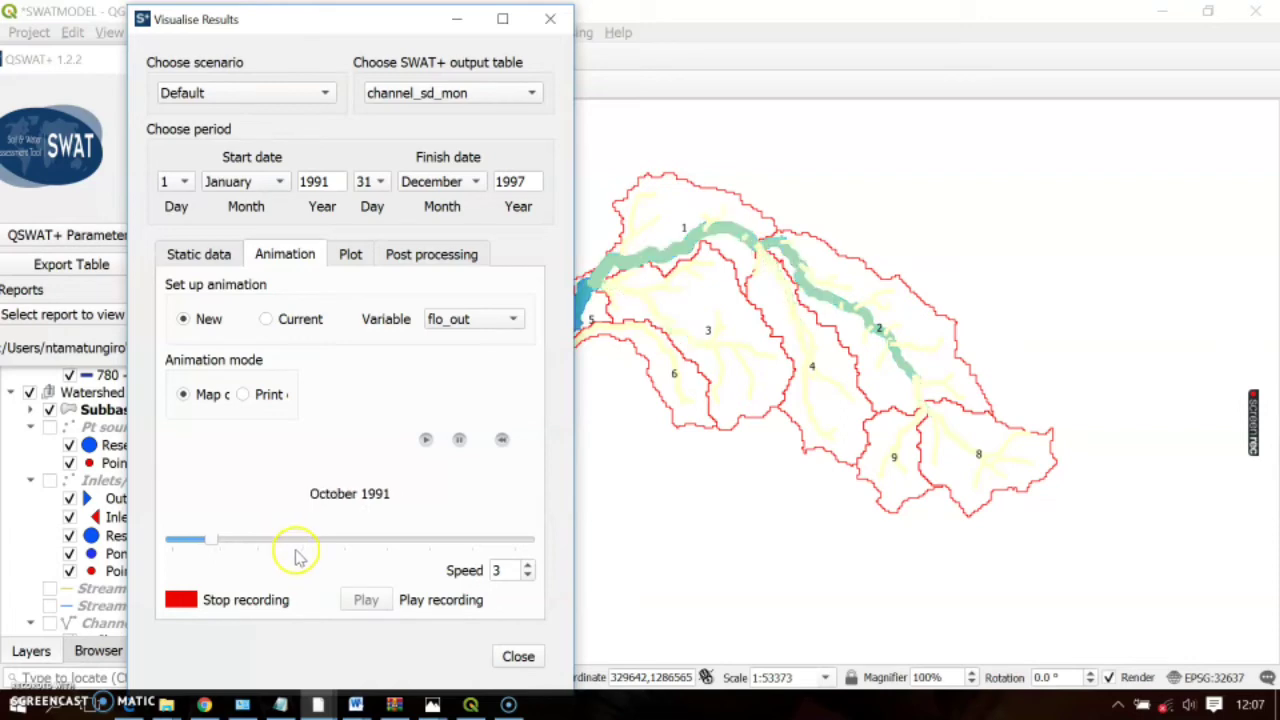
pyautogui.moveTo(337, 14); pyautogui.dragTo(226, 20)
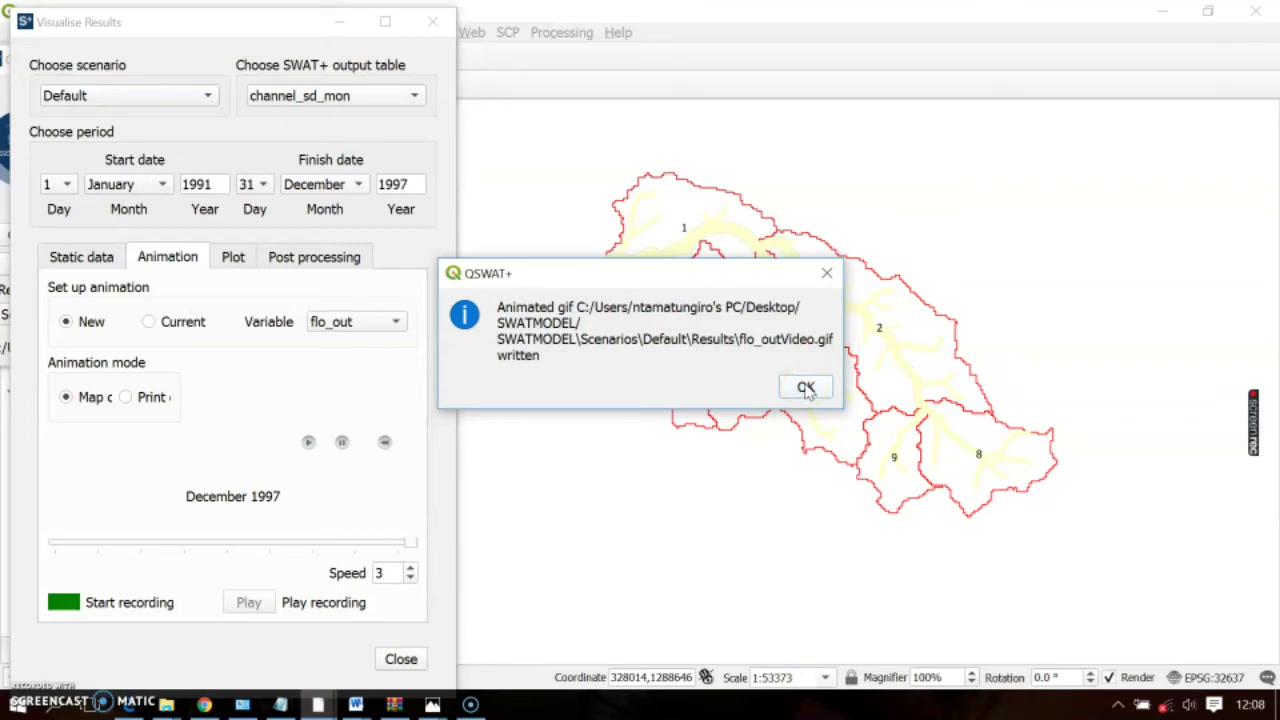
pyautogui.click(806, 388)
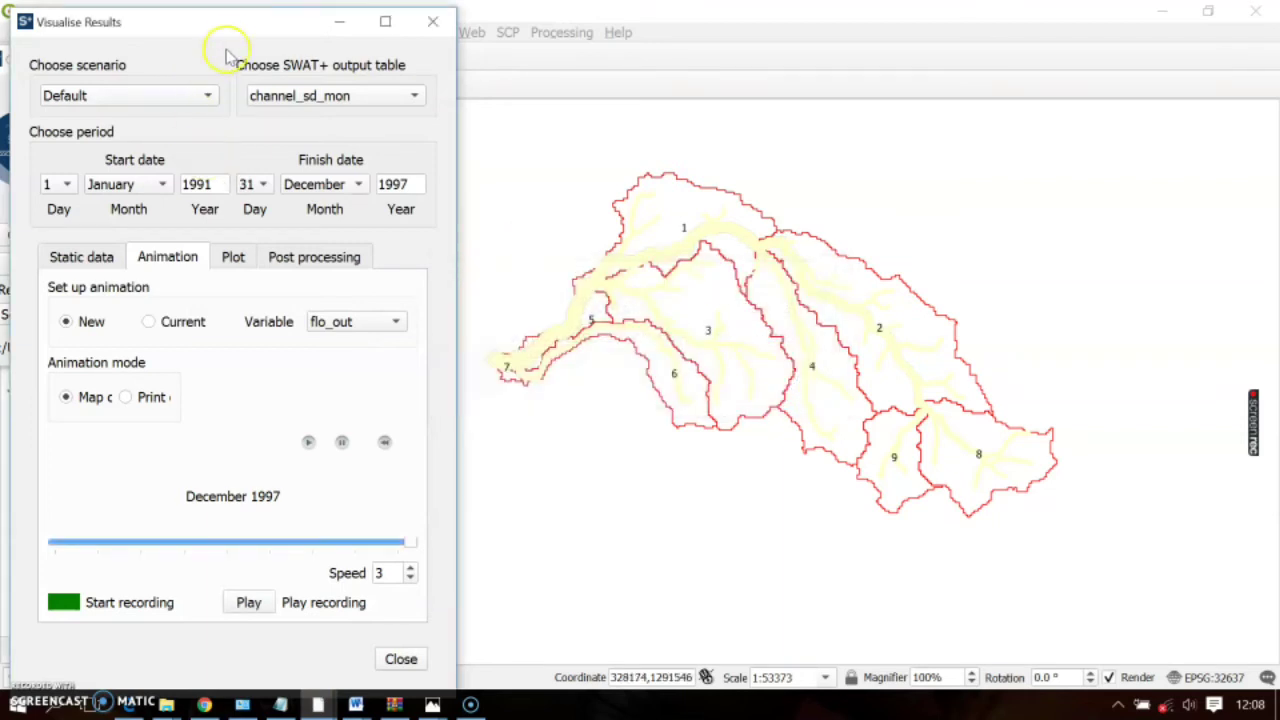
# Move the Visualise Results dialog aside and select hru_wb_yr as the SWAT+ output table.
pyautogui.moveTo(240, 28); pyautogui.dragTo(523, 27)
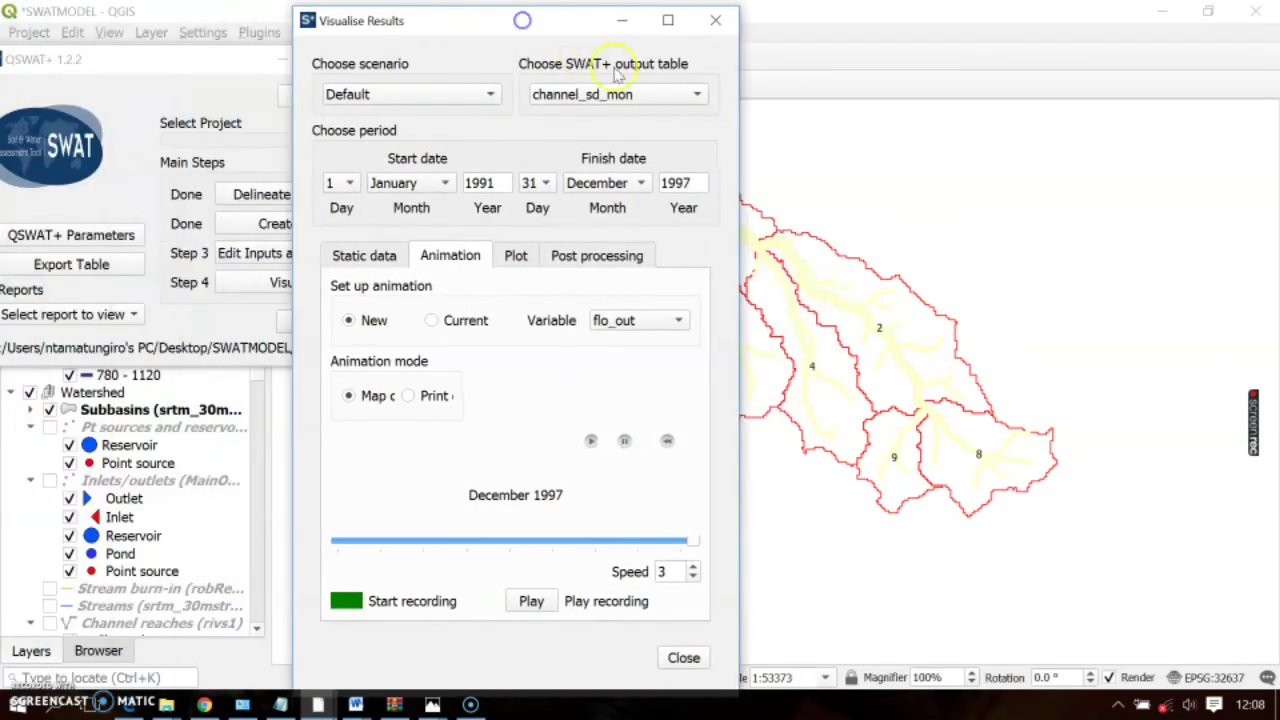
pyautogui.click(683, 90)
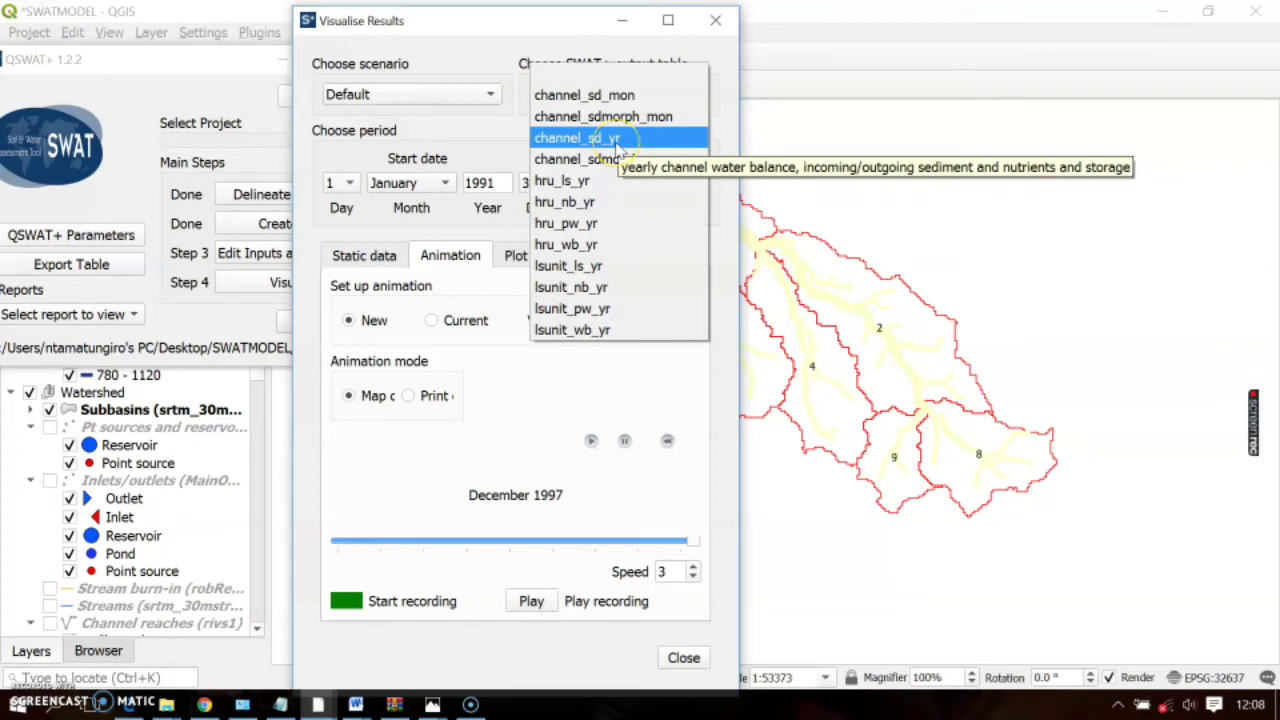
pyautogui.click(616, 246)
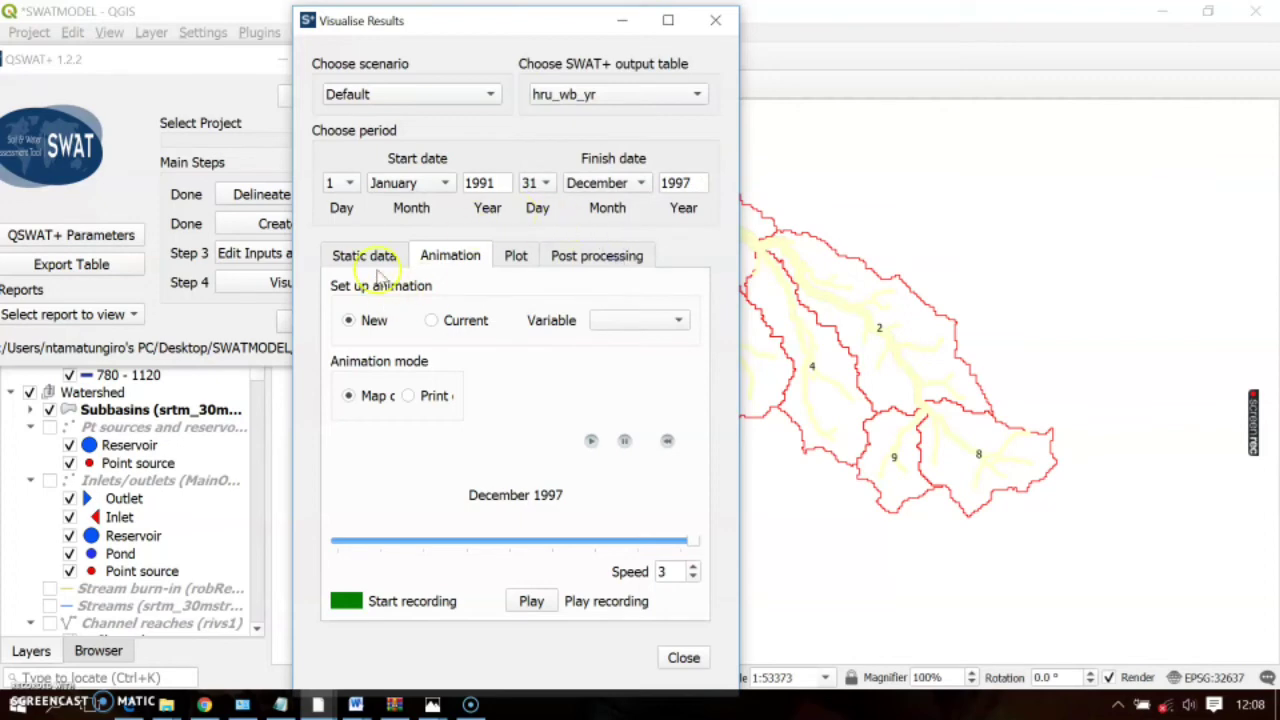
# Add et to the static data variables and create its HRU results map with the Totals summary.
pyautogui.click(364, 256)
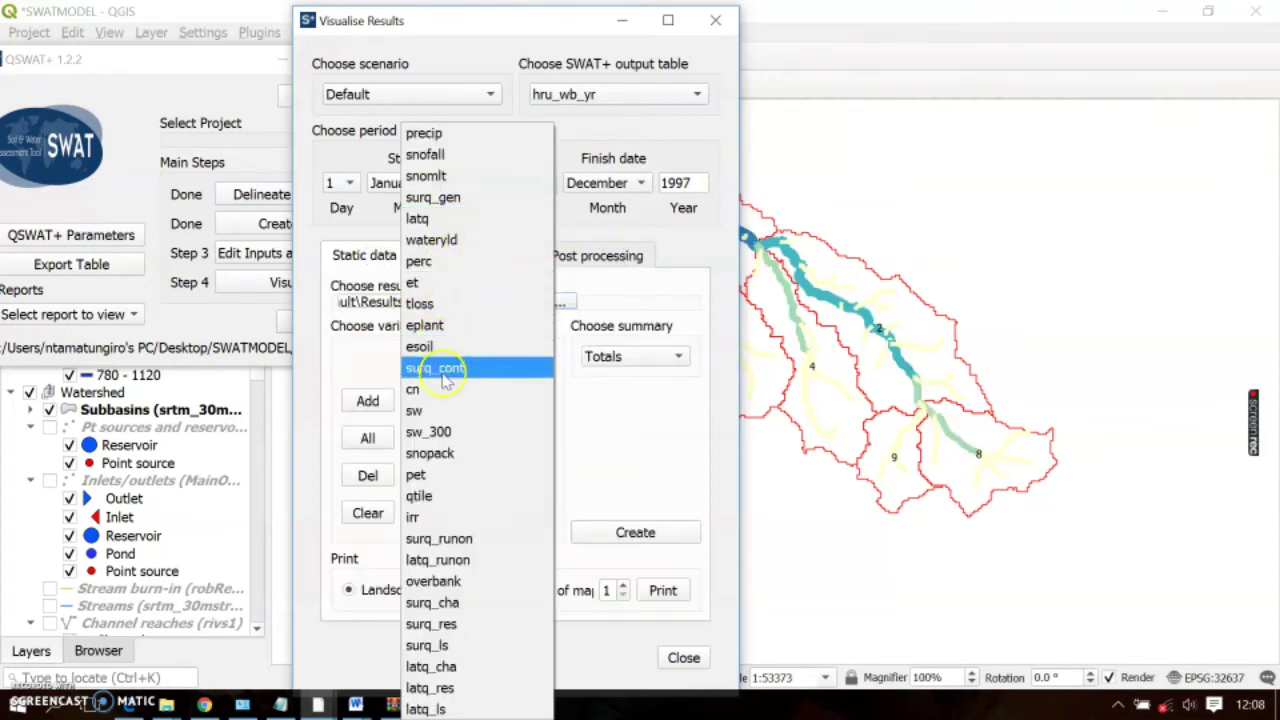
pyautogui.click(440, 283)
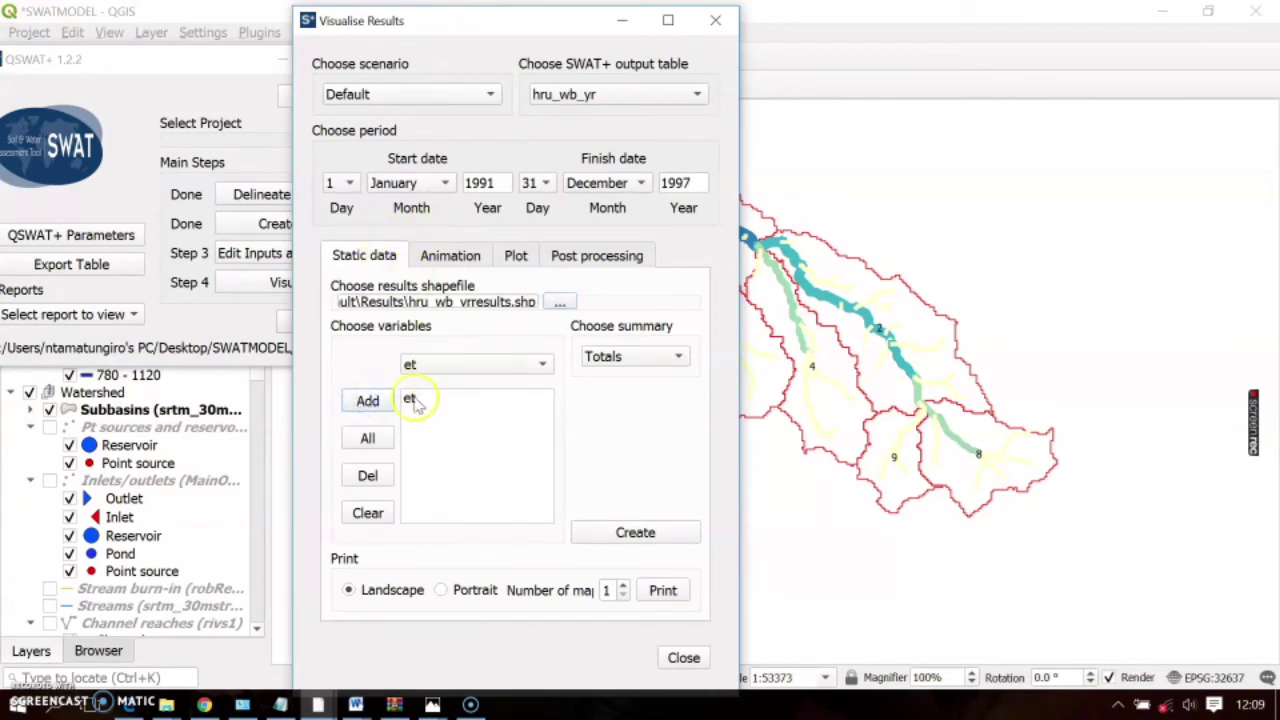
pyautogui.click(410, 399)
pyautogui.click(636, 533)
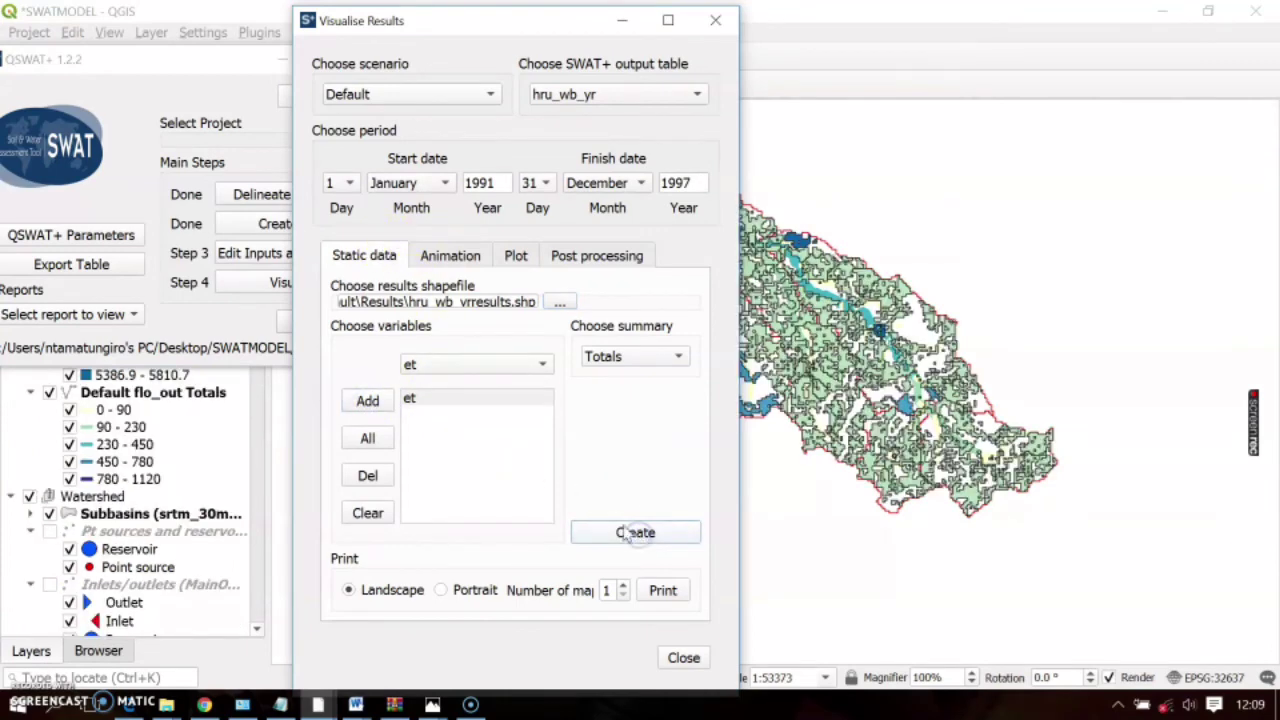
# Minimise the QSWAT+ window and move the Visualise Results dialog aside to uncover the layer list and the et map.
pyautogui.moveTo(535, 17); pyautogui.dragTo(206, 34)
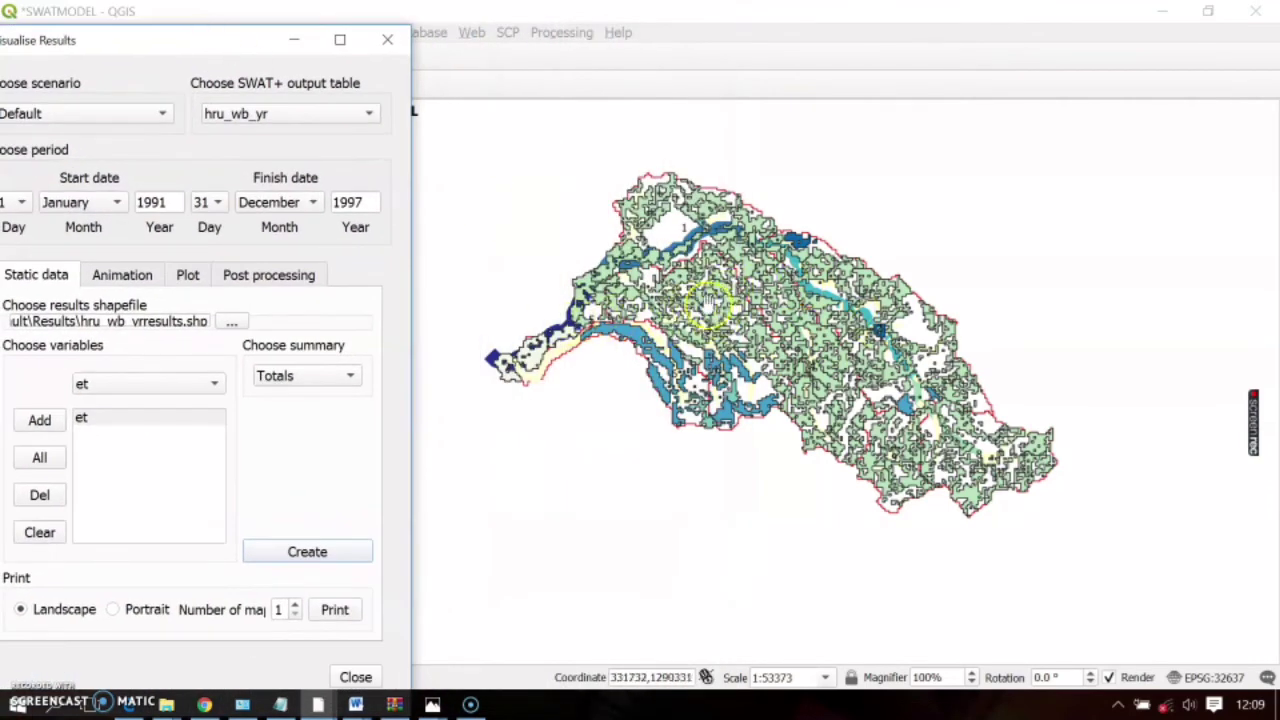
pyautogui.moveTo(219, 45); pyautogui.dragTo(367, 29)
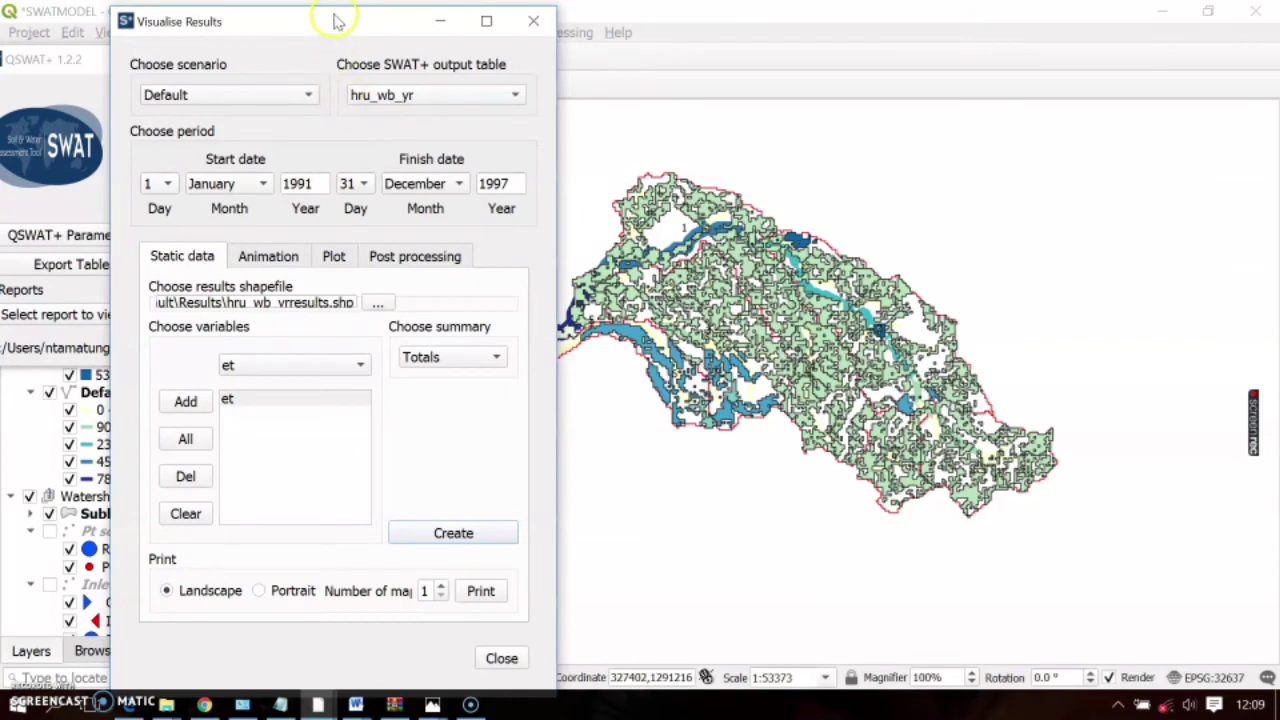
pyautogui.moveTo(336, 21); pyautogui.dragTo(876, 48)
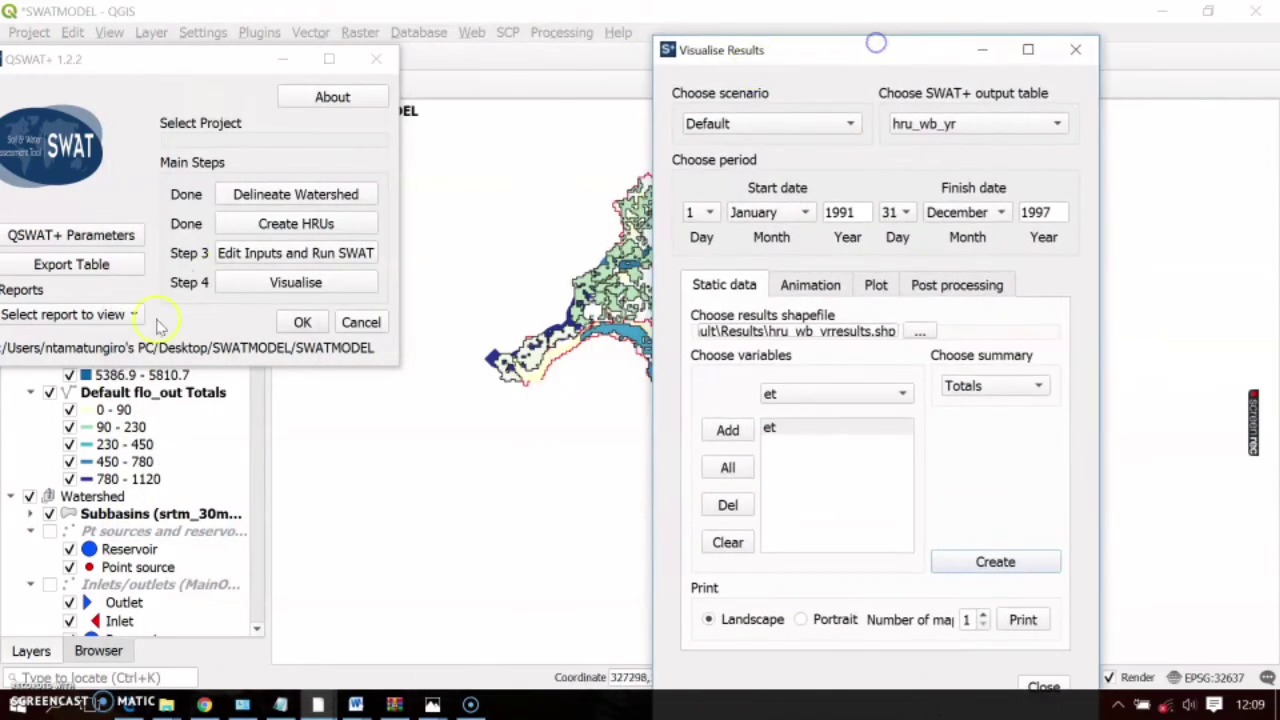
pyautogui.moveTo(195, 66); pyautogui.dragTo(612, 46)
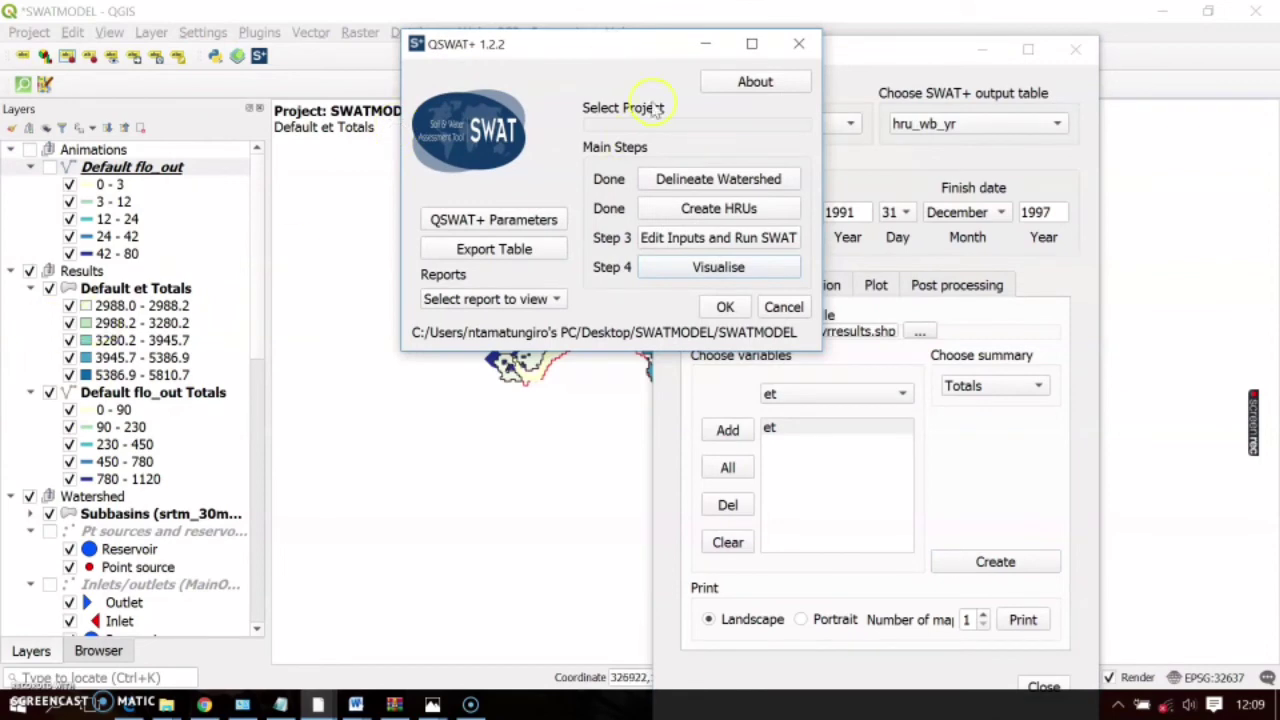
pyautogui.click(706, 44)
pyautogui.moveTo(893, 50); pyautogui.dragTo(1062, 45)
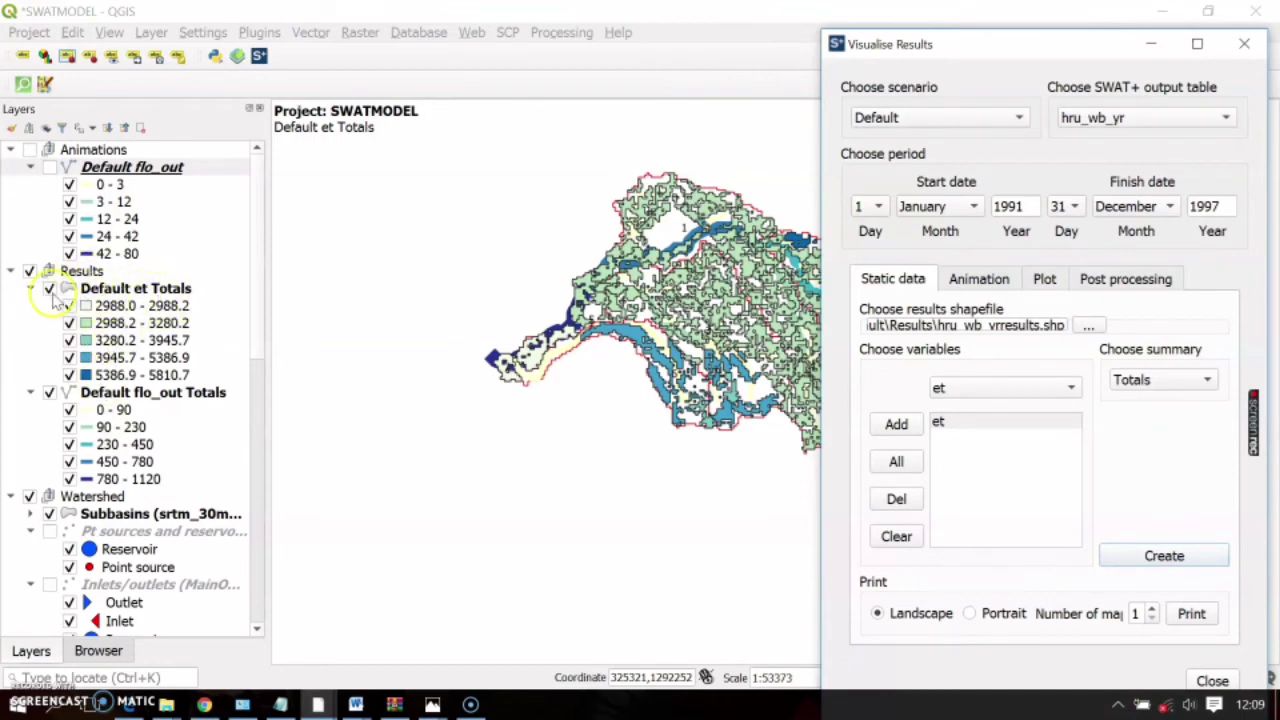
# Apply the Reds colour ramp to the Default et Totals layer and inspect the recoloured HRU map.
pyautogui.doubleClick(100, 292)
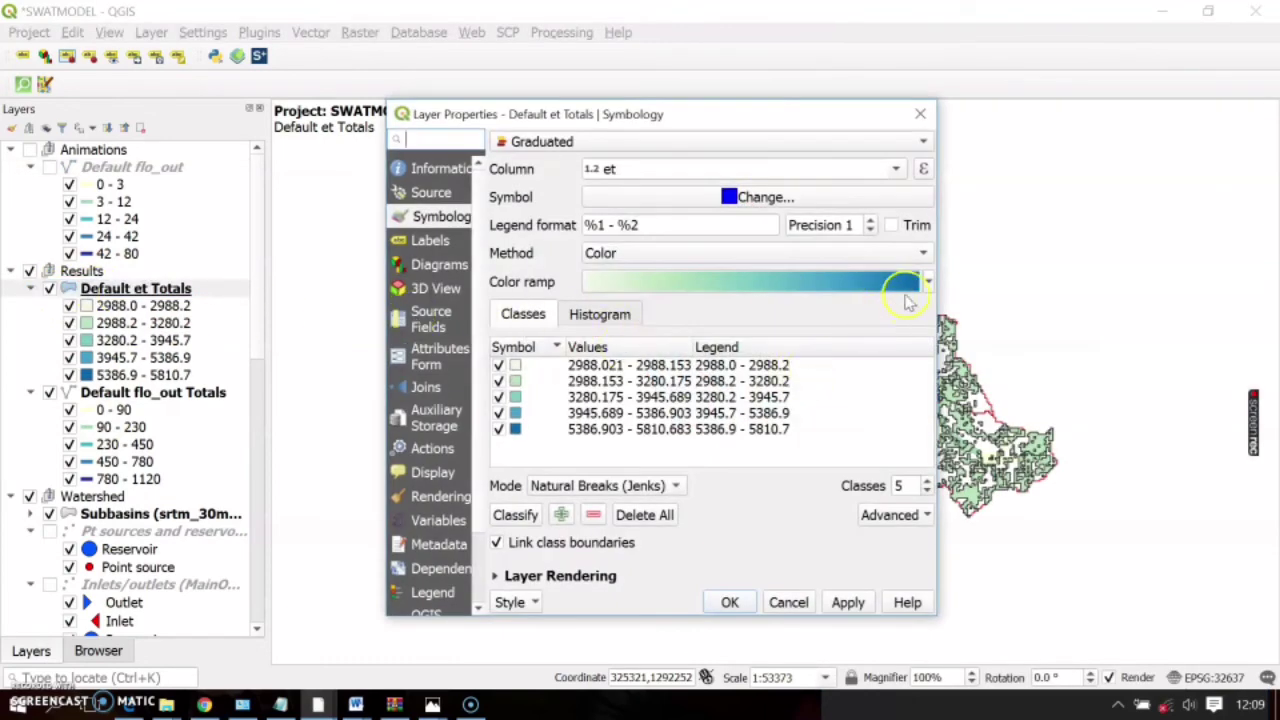
pyautogui.click(928, 283)
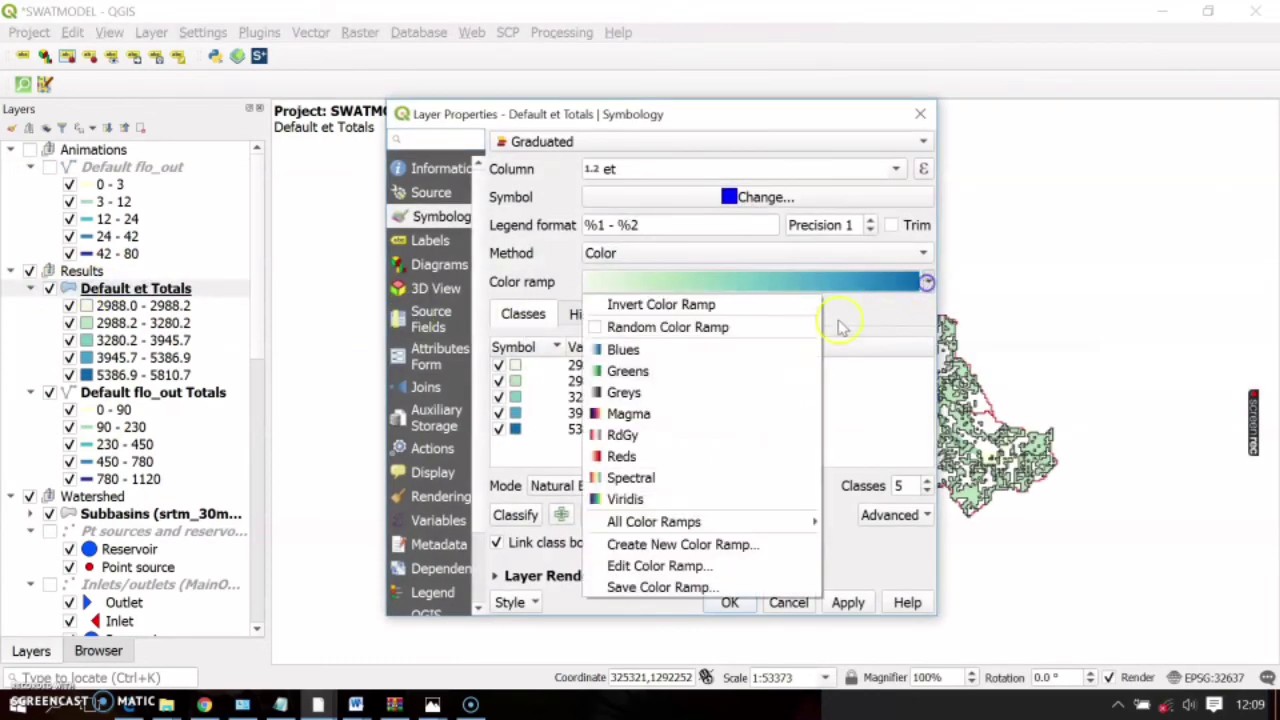
pyautogui.click(655, 455)
pyautogui.click(845, 602)
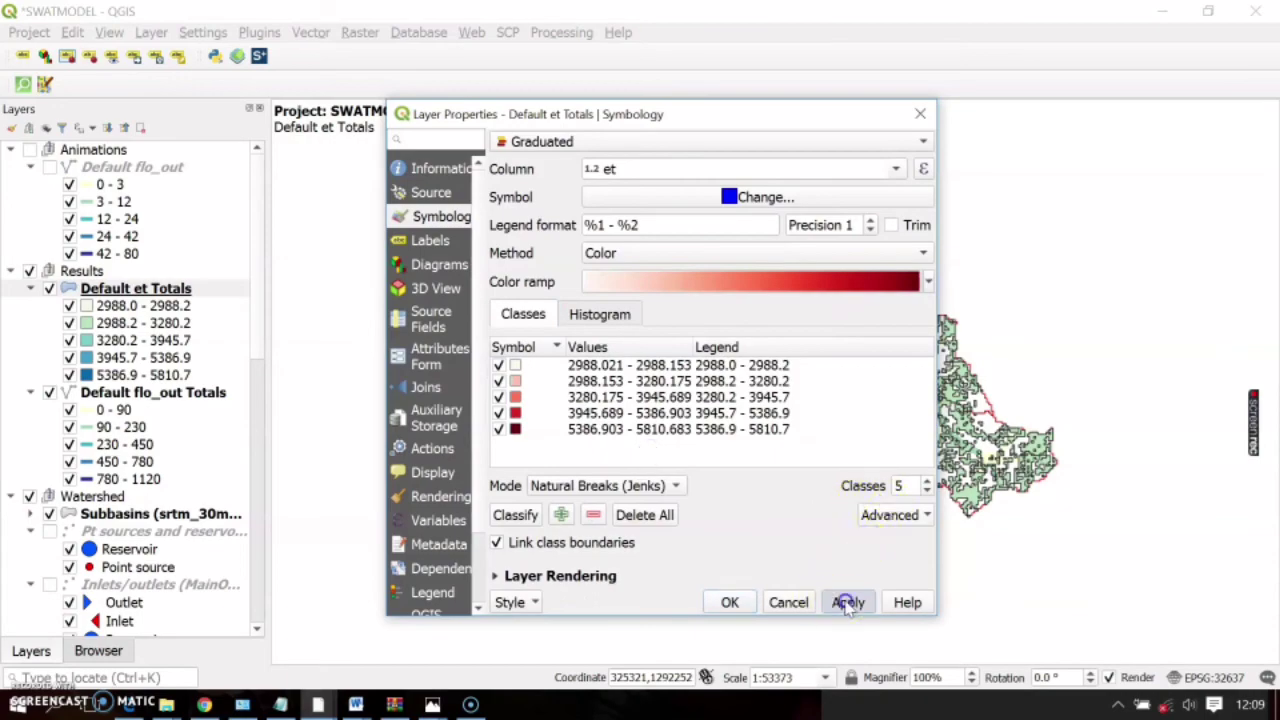
pyautogui.click(714, 607)
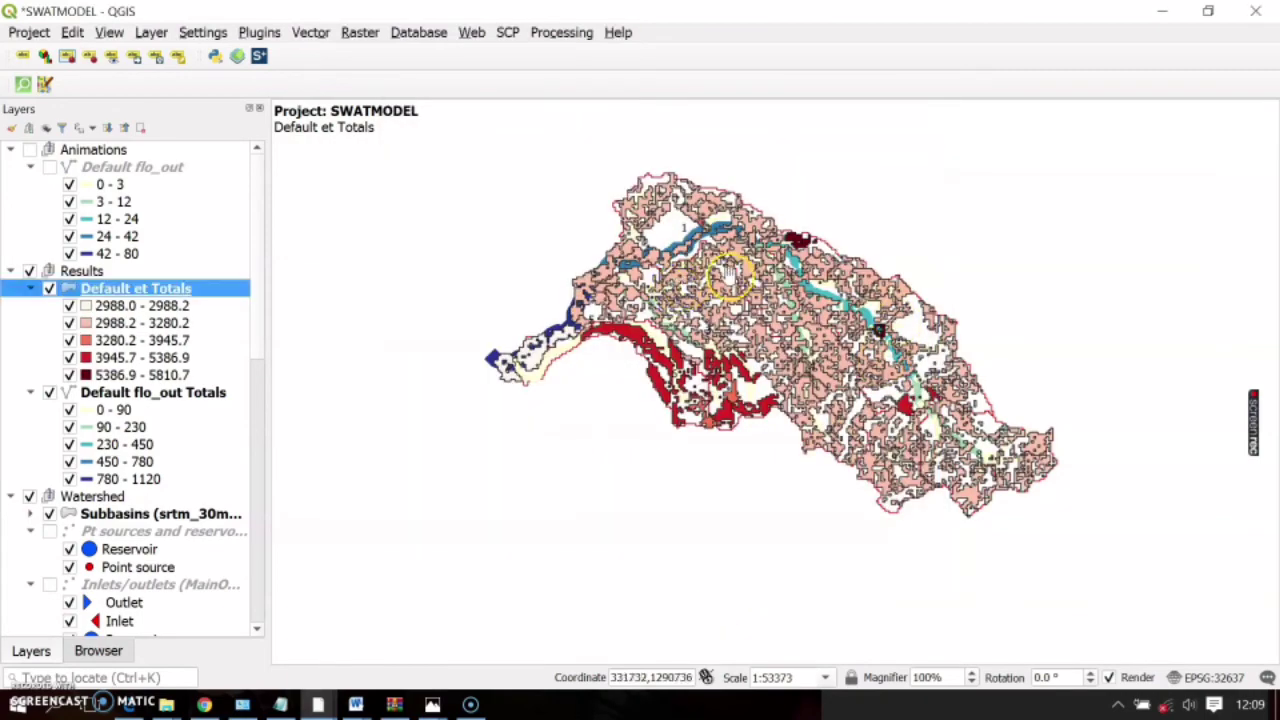
pyautogui.scroll(1, 690, 258)
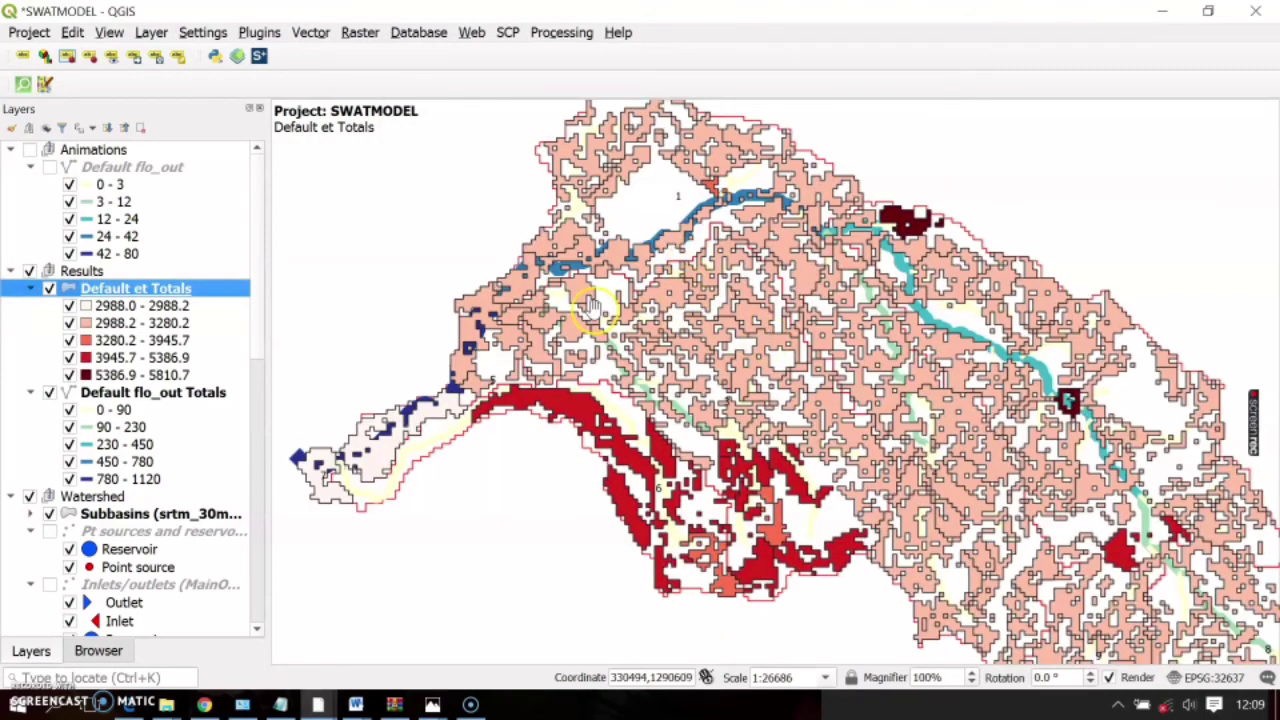
pyautogui.scroll(-1, 585, 313)
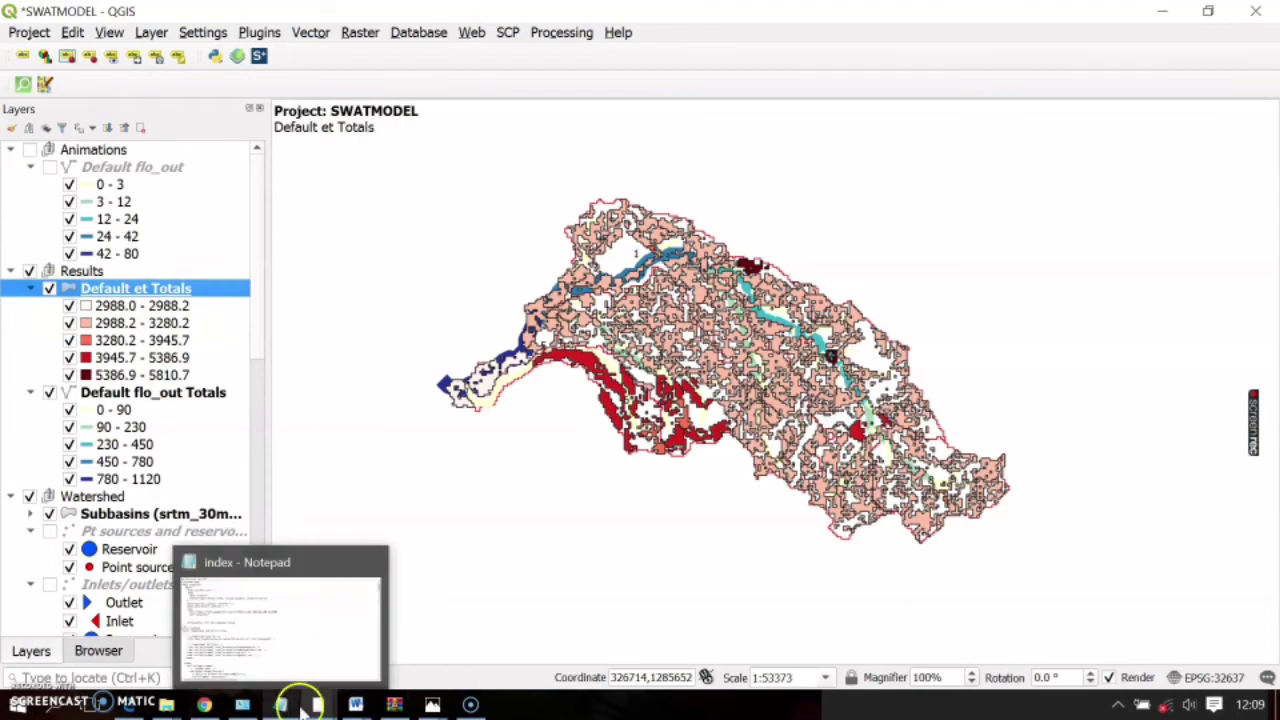
# Return to the Visualise Results dialog, set up a new animation of the variable et, and dismiss the Python error notice.
pyautogui.moveTo(282, 704)
pyautogui.click(430, 636)
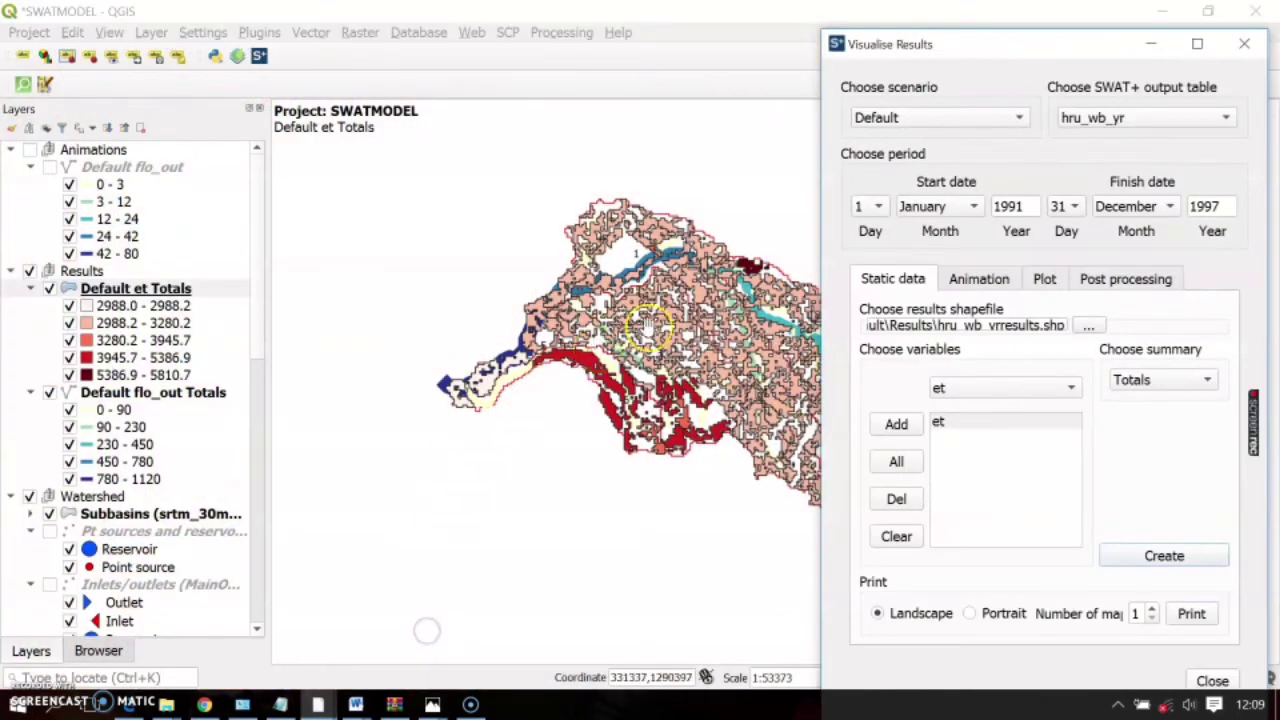
pyautogui.moveTo(1033, 43); pyautogui.dragTo(289, 16)
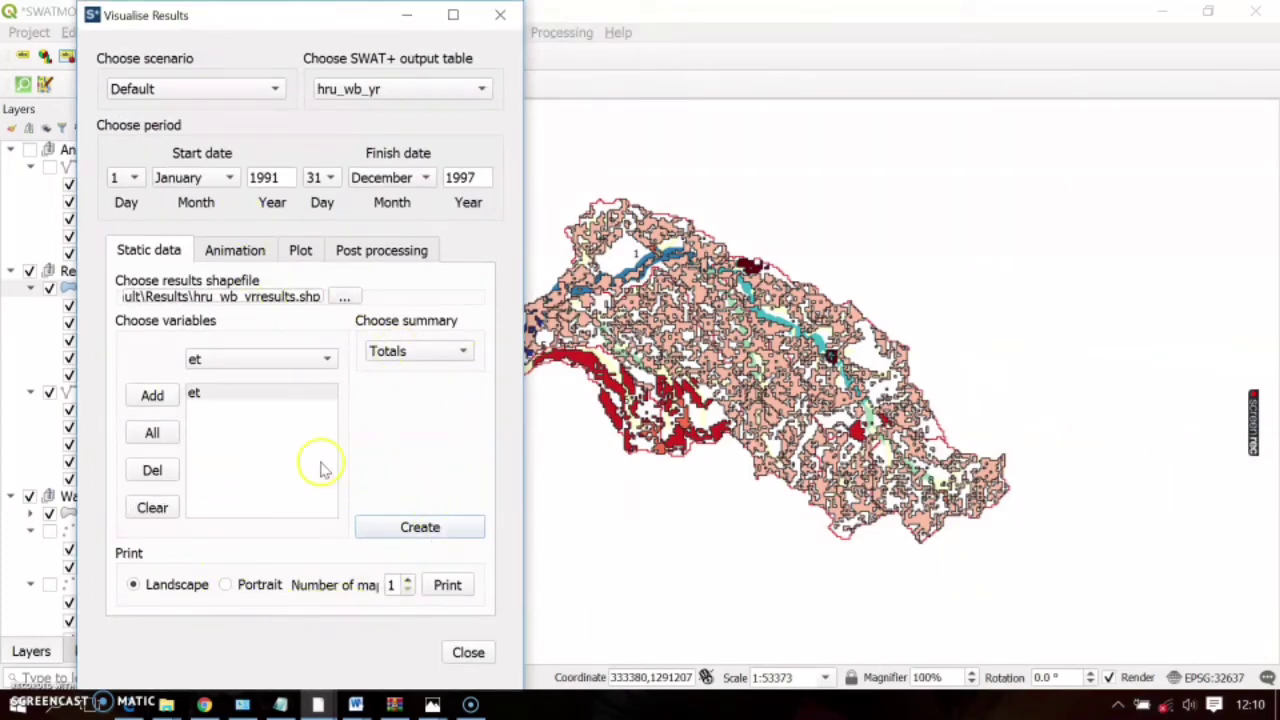
pyautogui.click(230, 252)
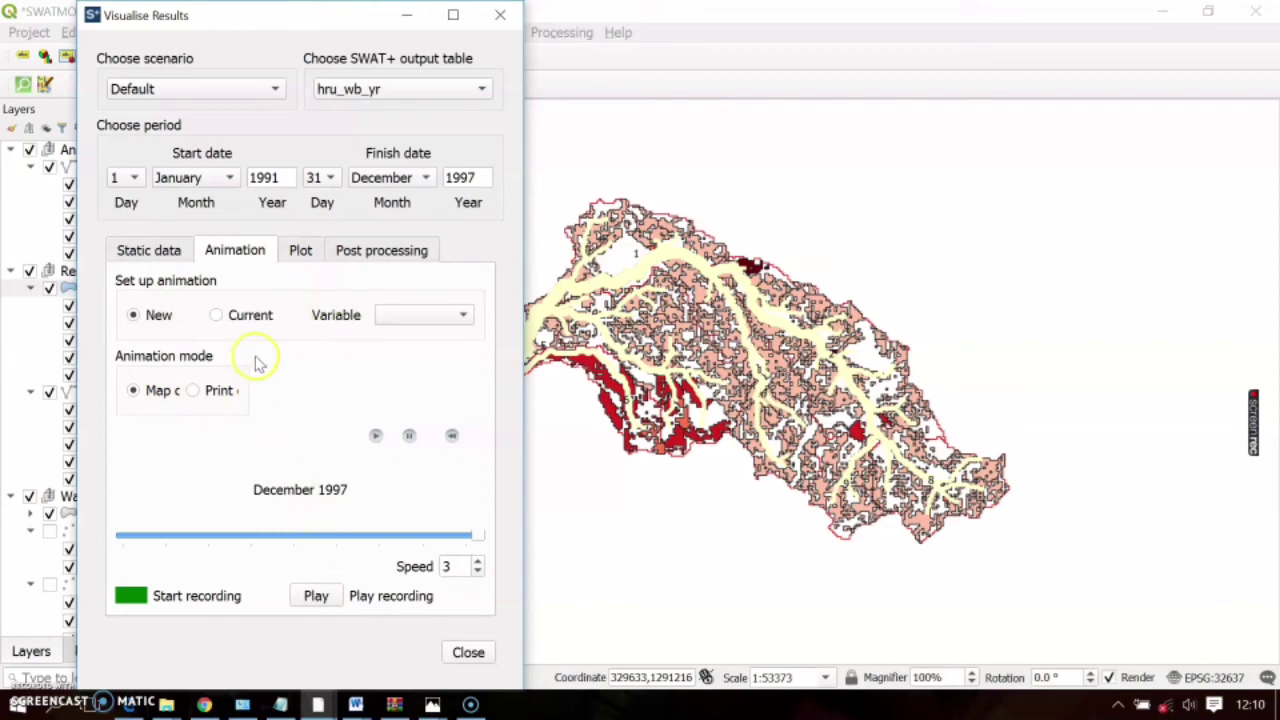
pyautogui.click(398, 314)
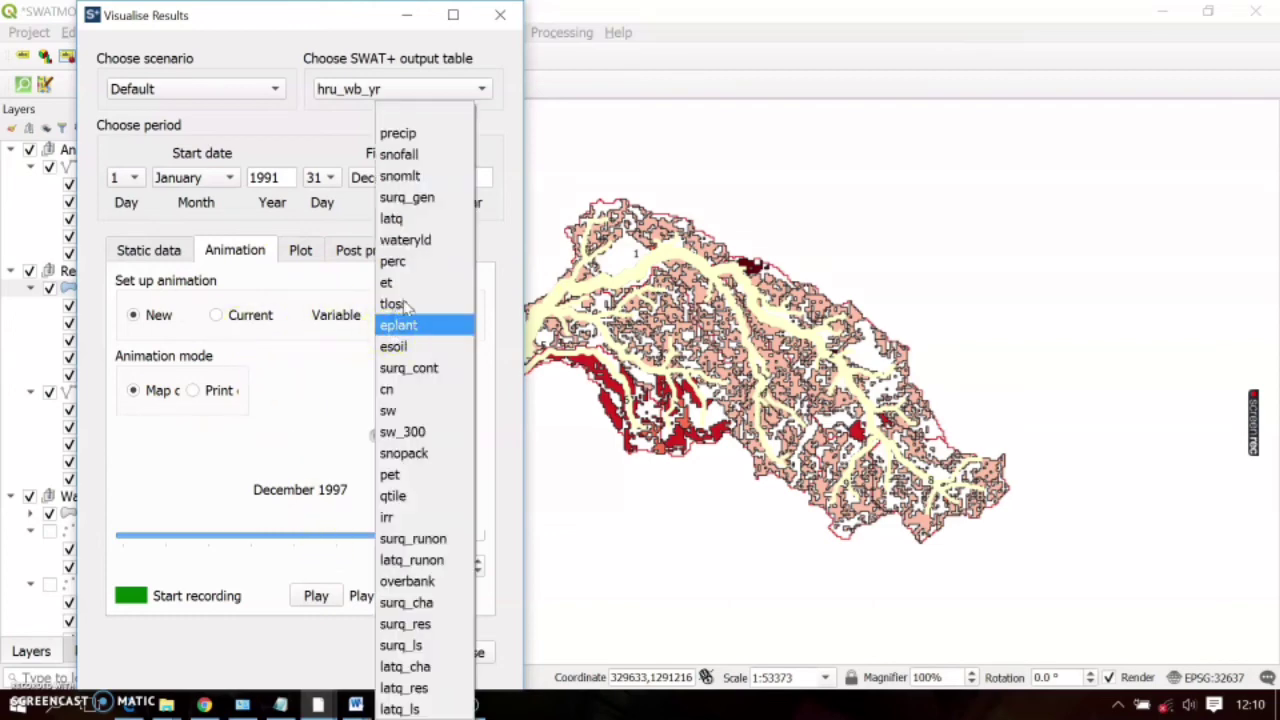
pyautogui.click(400, 283)
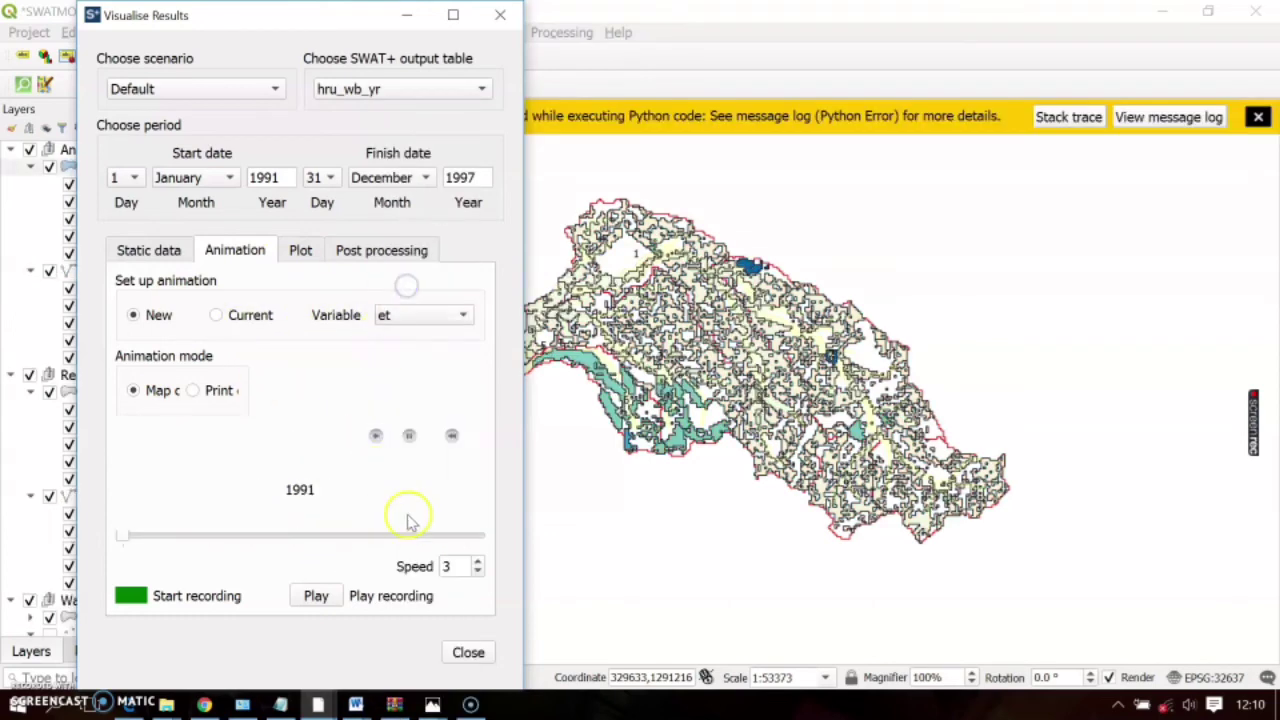
pyautogui.click(1257, 118)
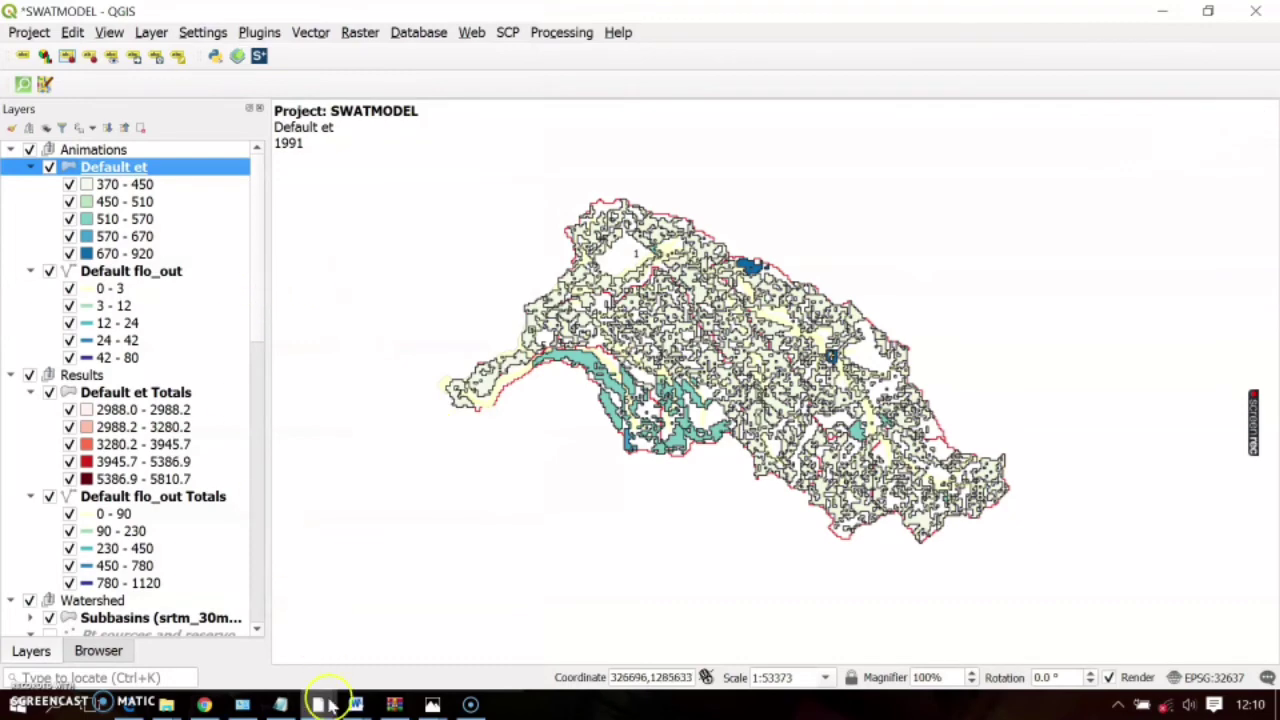
# Play the yearly et animation, lower its speed to 1, and replay it from 1991 through 1997.
pyautogui.moveTo(330, 705)
pyautogui.click(420, 628)
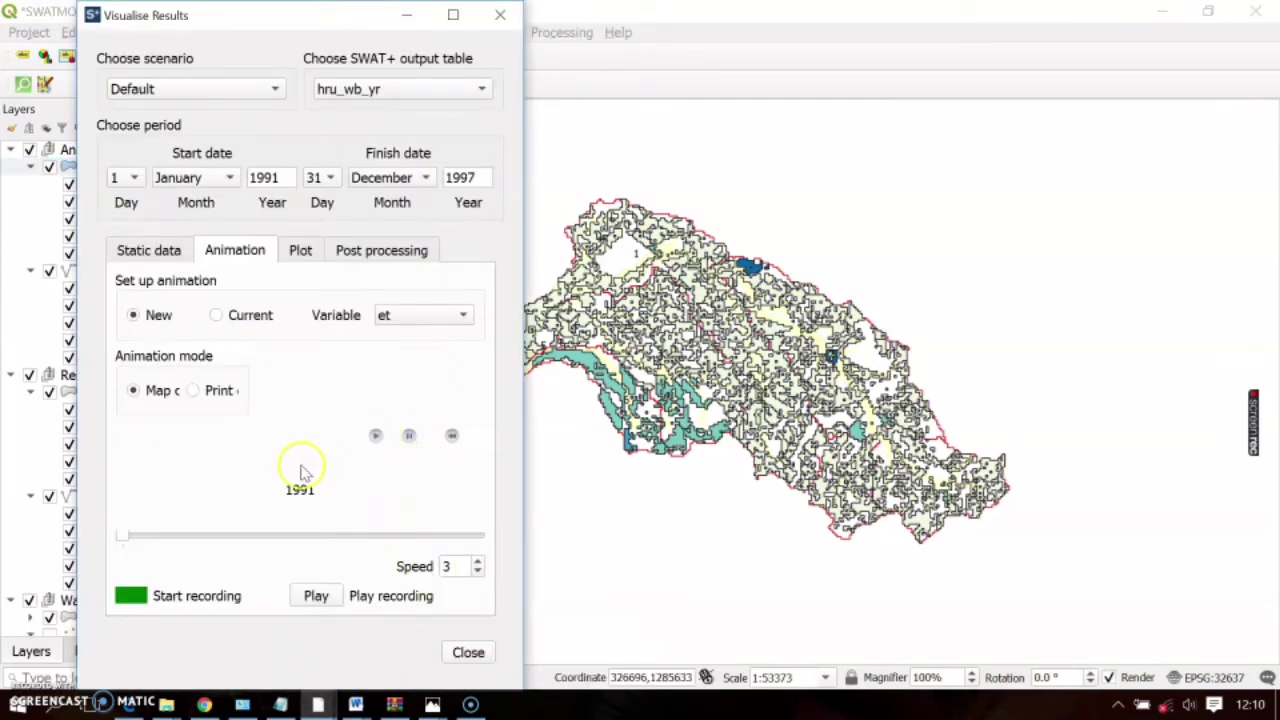
pyautogui.click(376, 436)
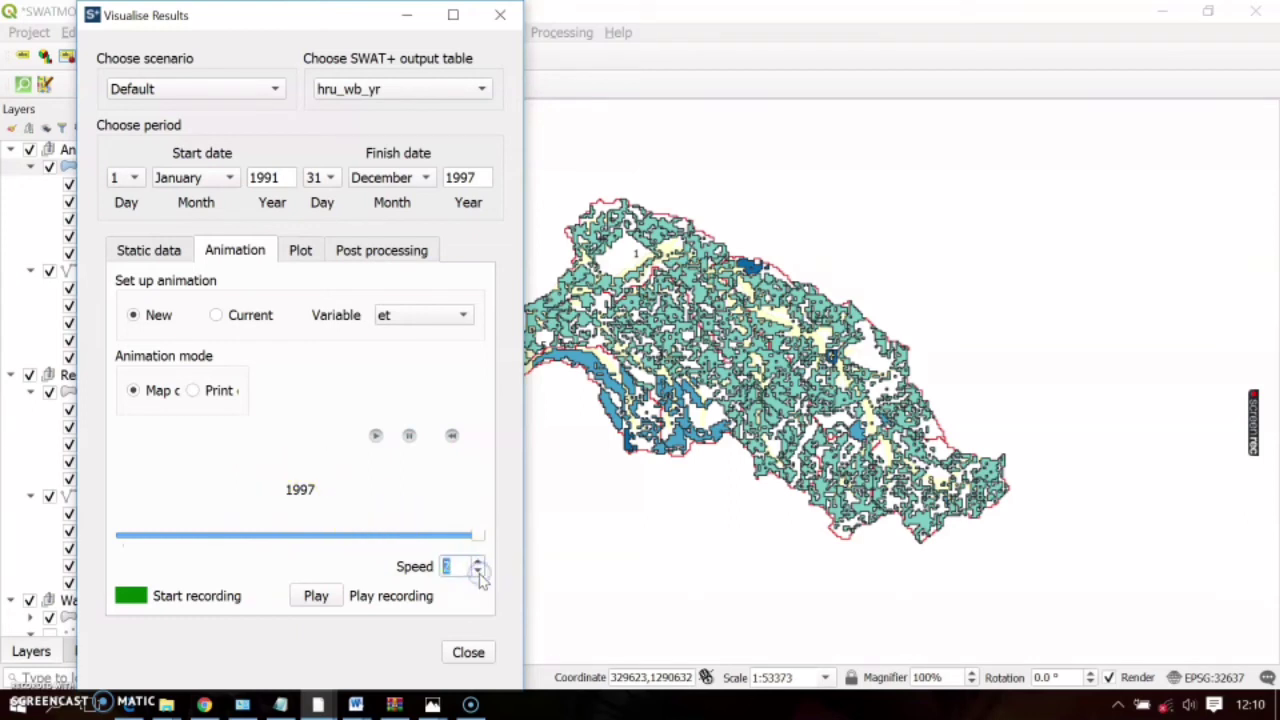
pyautogui.moveTo(480, 537); pyautogui.dragTo(112, 536)
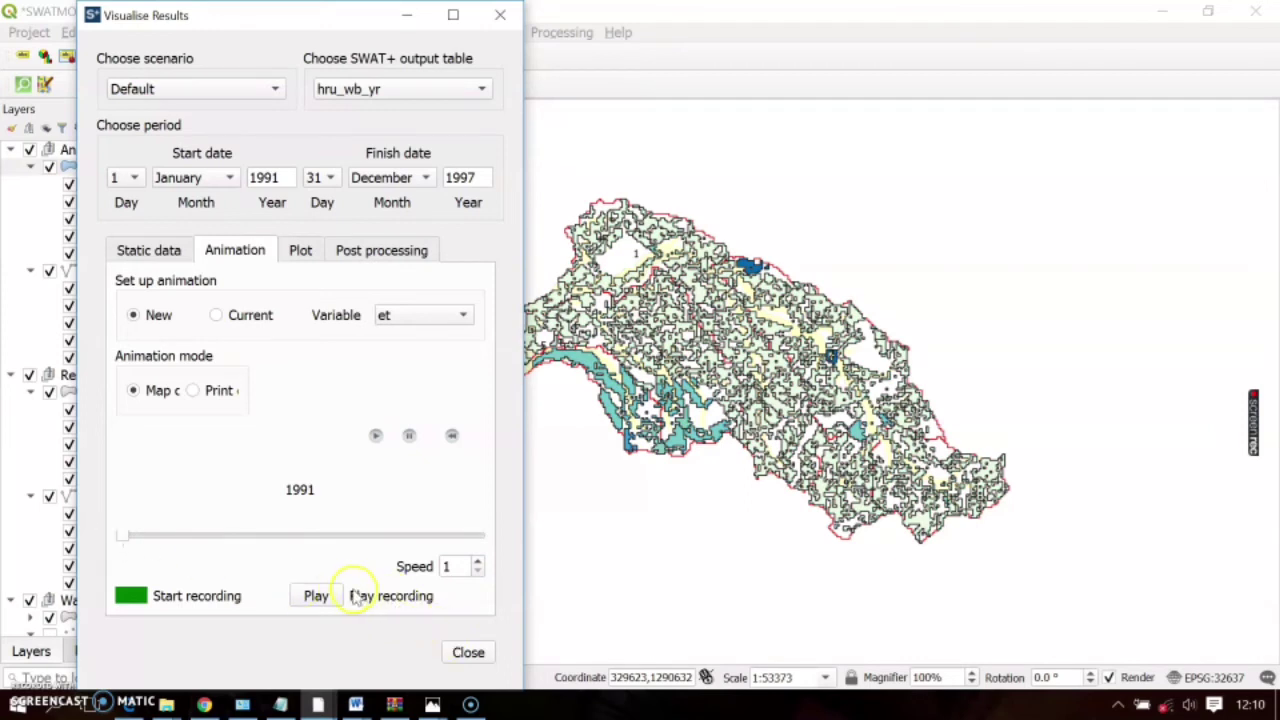
pyautogui.click(375, 436)
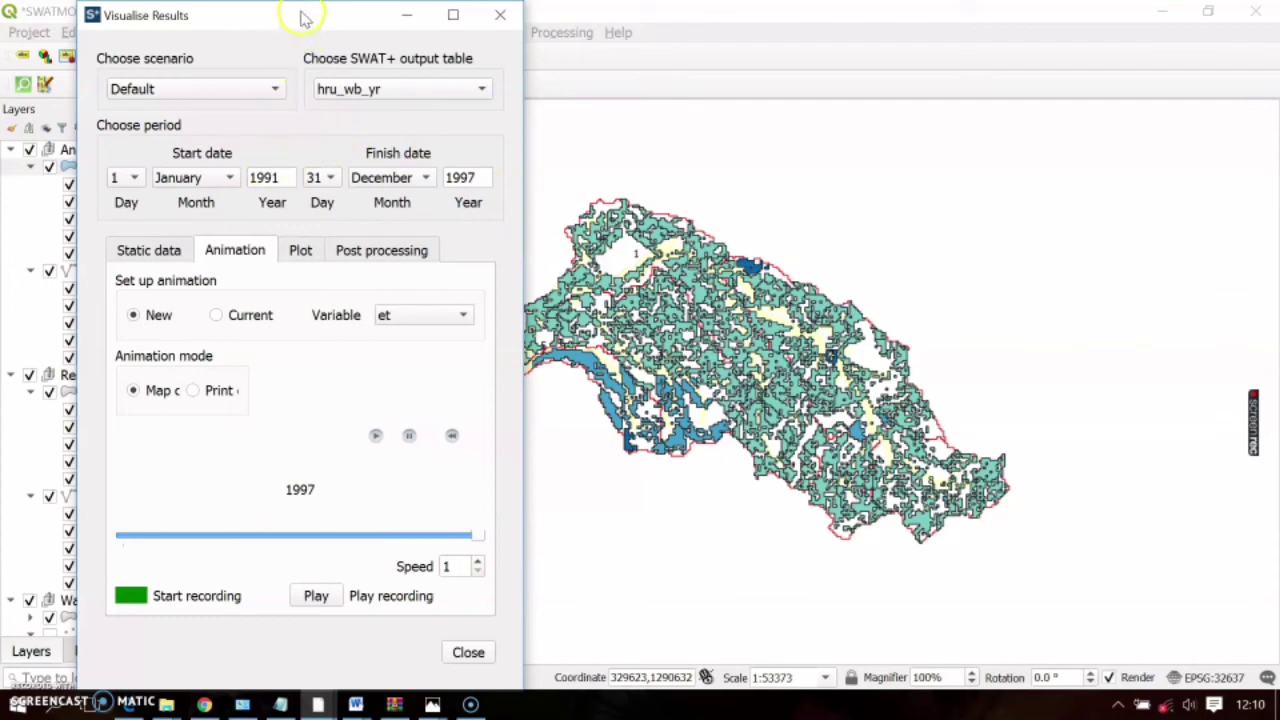
pyautogui.moveTo(297, 15); pyautogui.dragTo(697, 34)
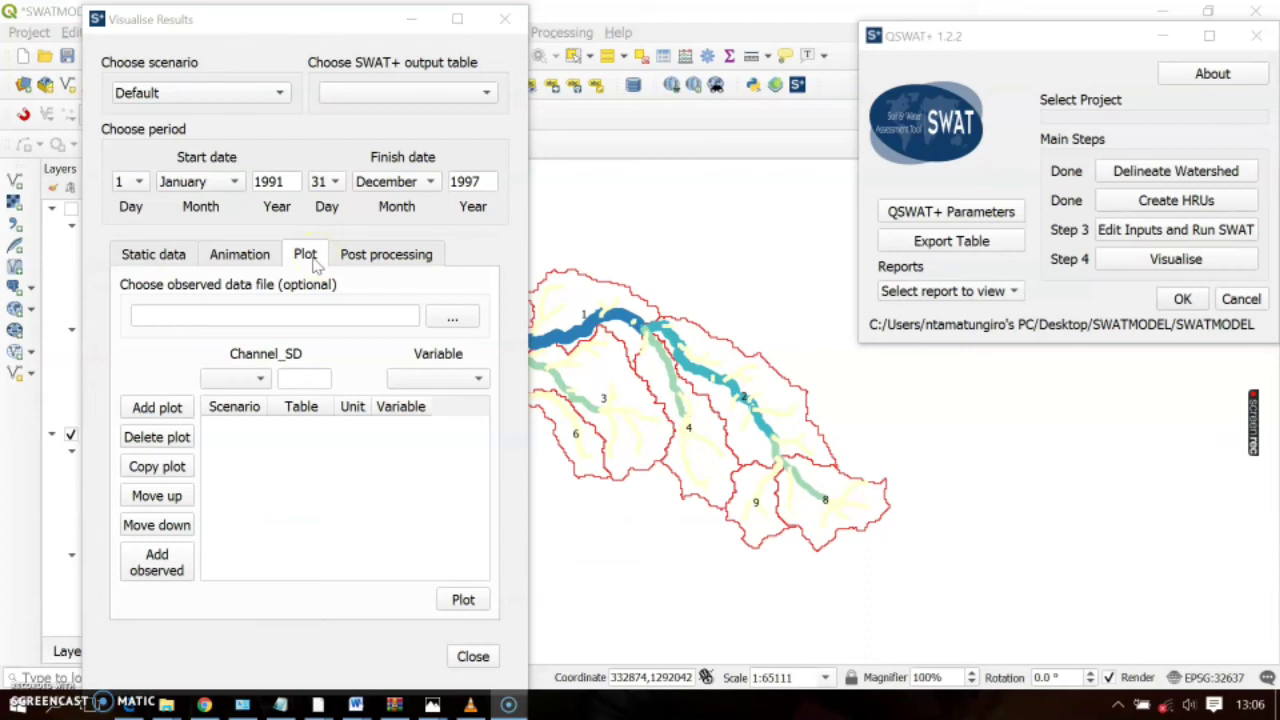
# Set the plot's SWAT+ output table to channel_sd_mon and its variable to flo_out.
pyautogui.click(462, 95)
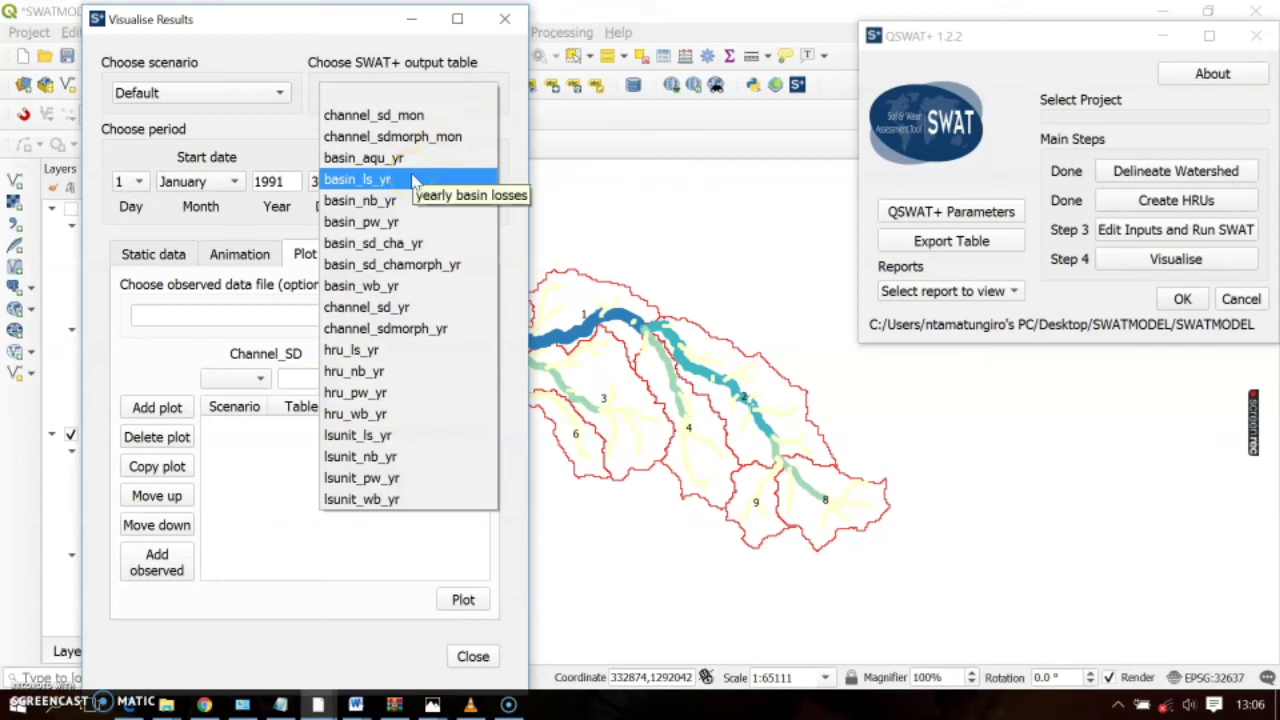
pyautogui.click(422, 118)
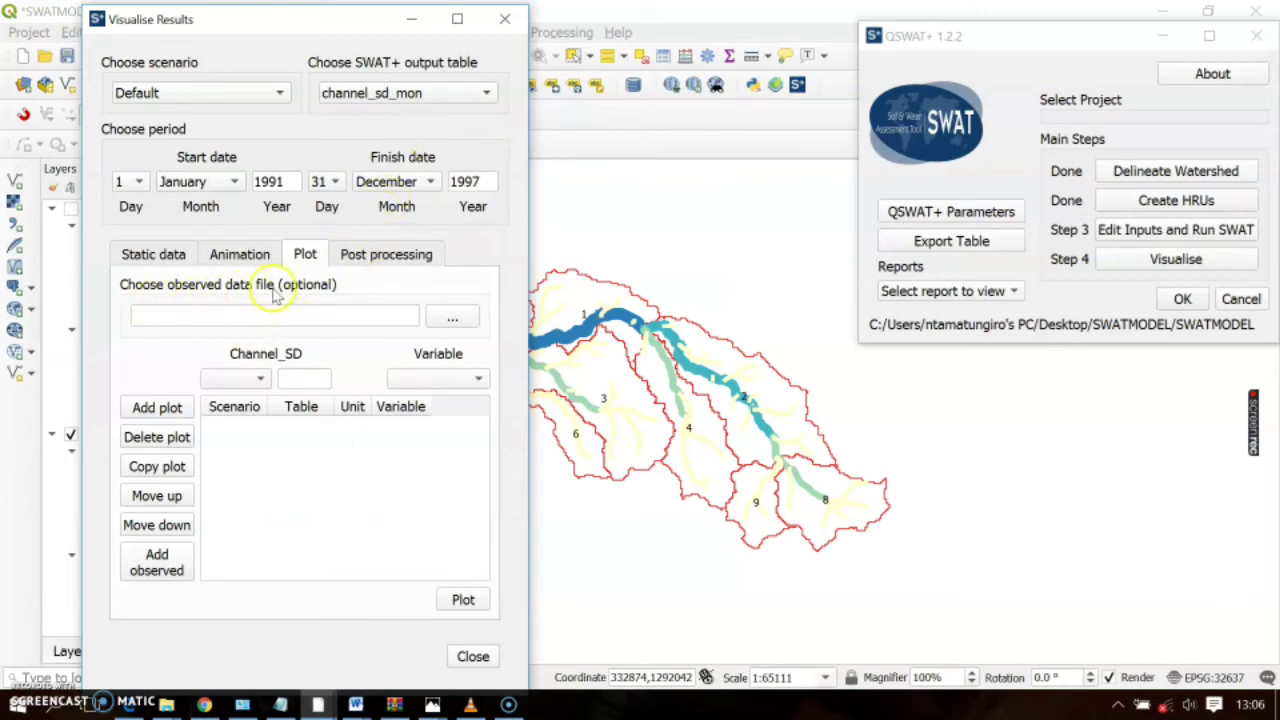
pyautogui.click(445, 385)
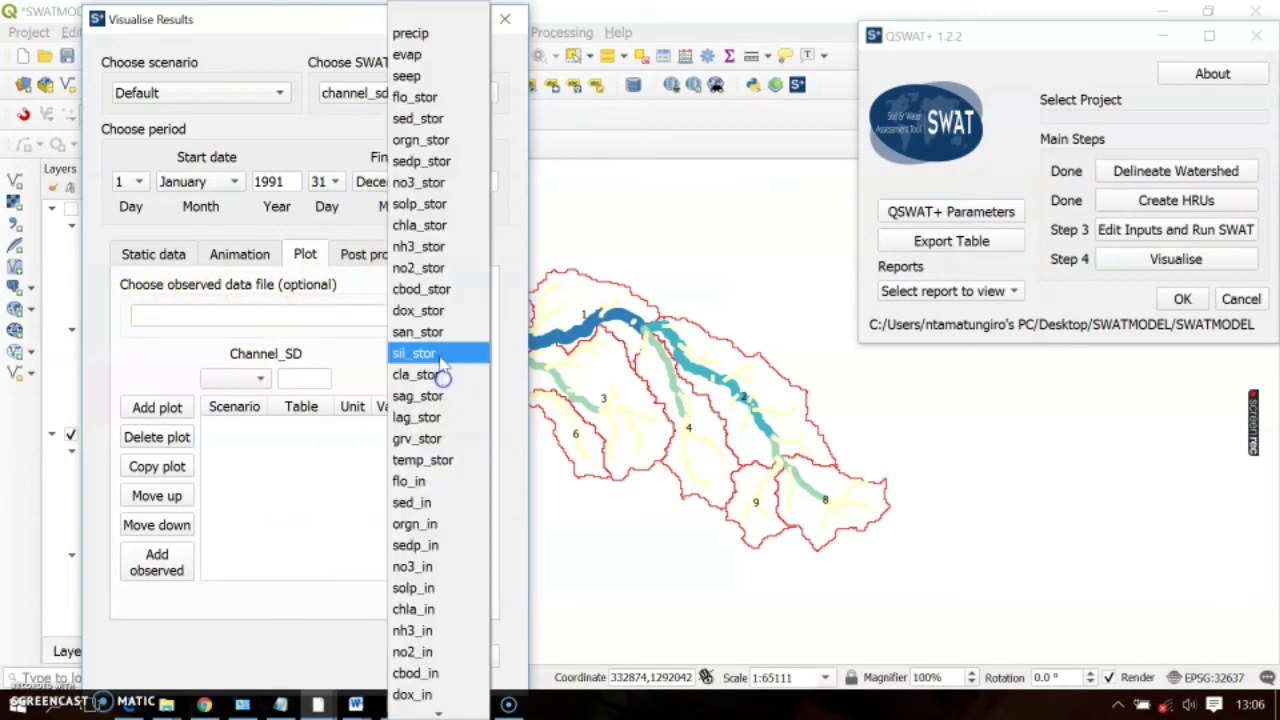
pyautogui.scroll(-3, 415, 577)
pyautogui.scroll(-3, 410, 577)
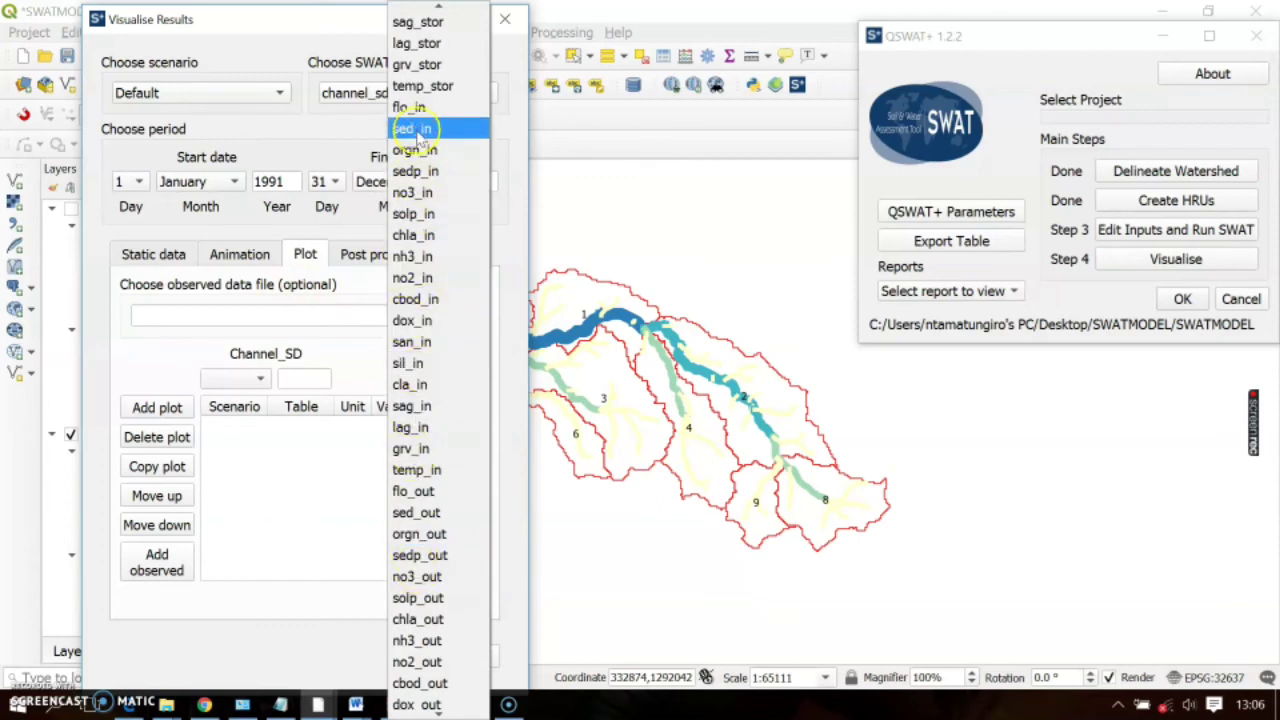
pyautogui.click(415, 491)
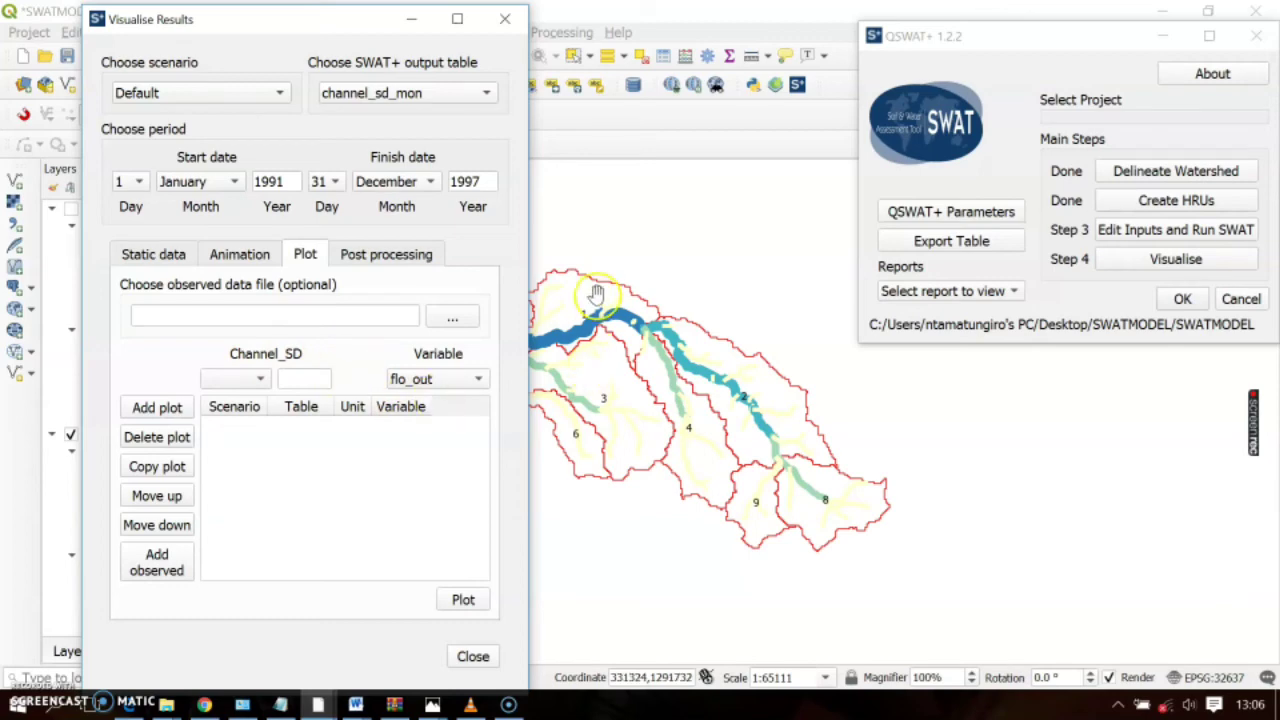
# Identify the outlet channel reach in subbasin 7 to read its attributes, then bring back the Visualise Results dialog.
pyautogui.moveTo(608, 305); pyautogui.dragTo(840, 301)
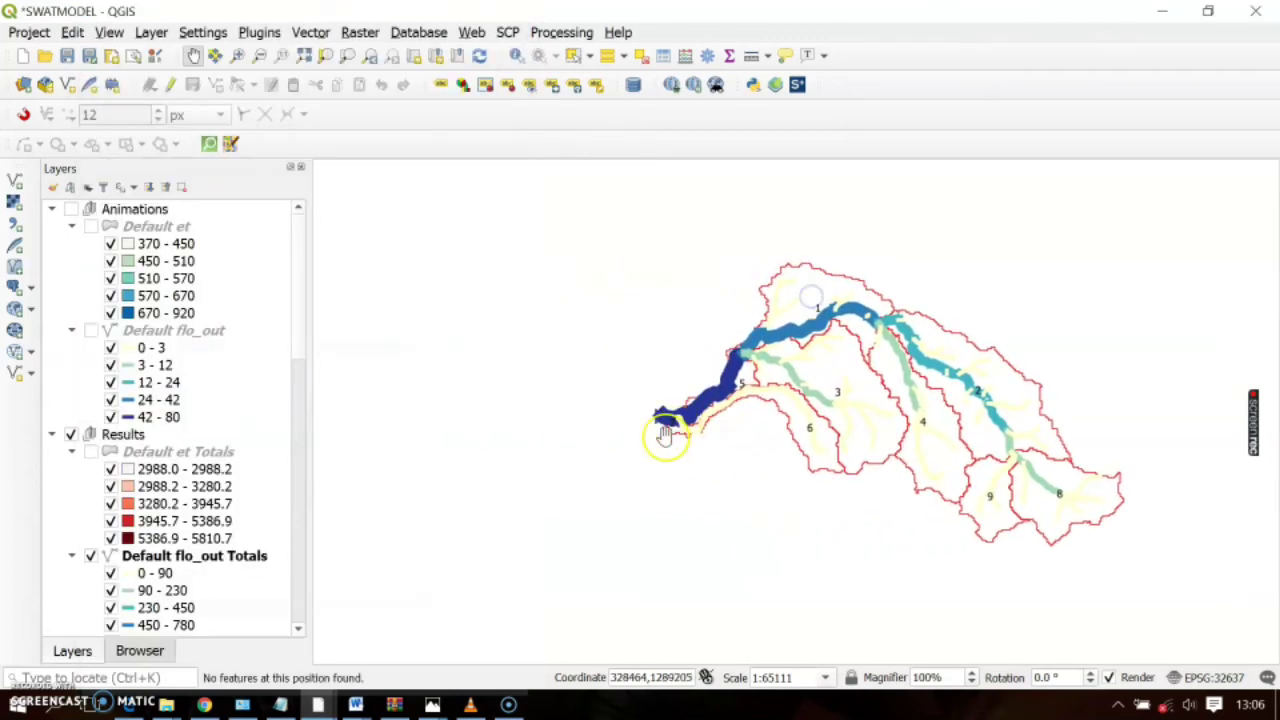
pyautogui.scroll(4, 660, 420)
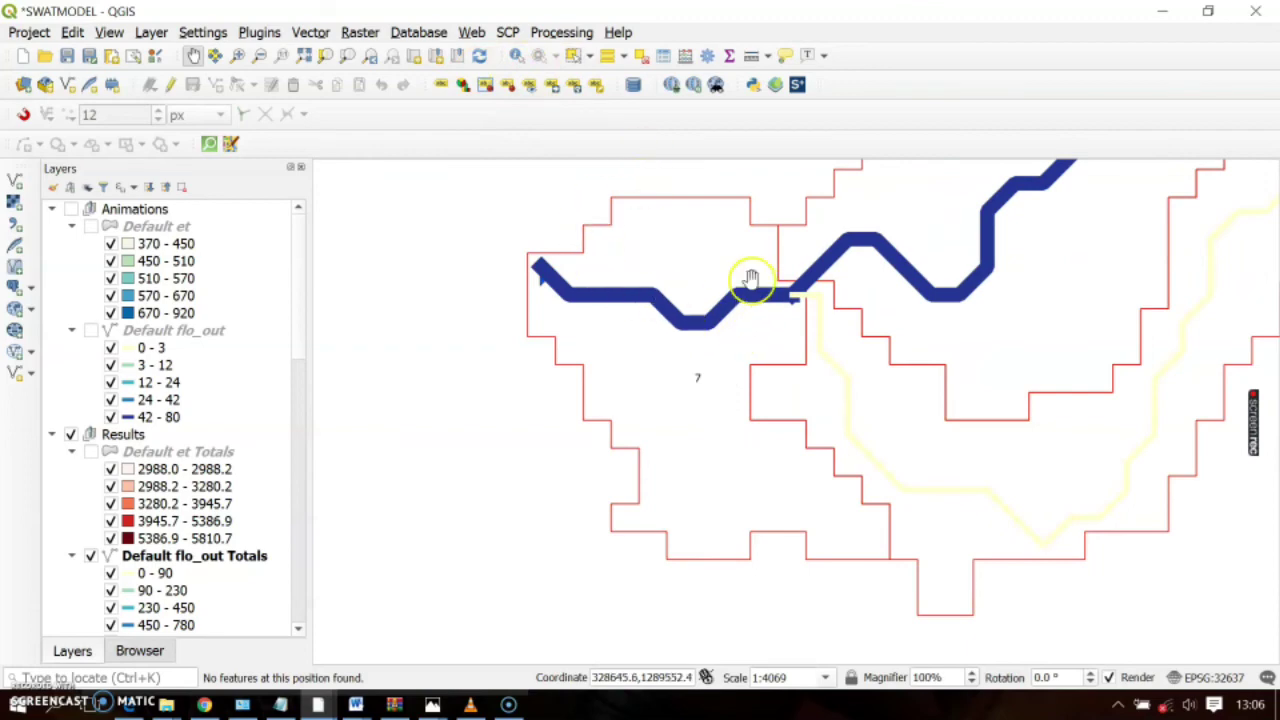
pyautogui.click(518, 52)
pyautogui.click(682, 316)
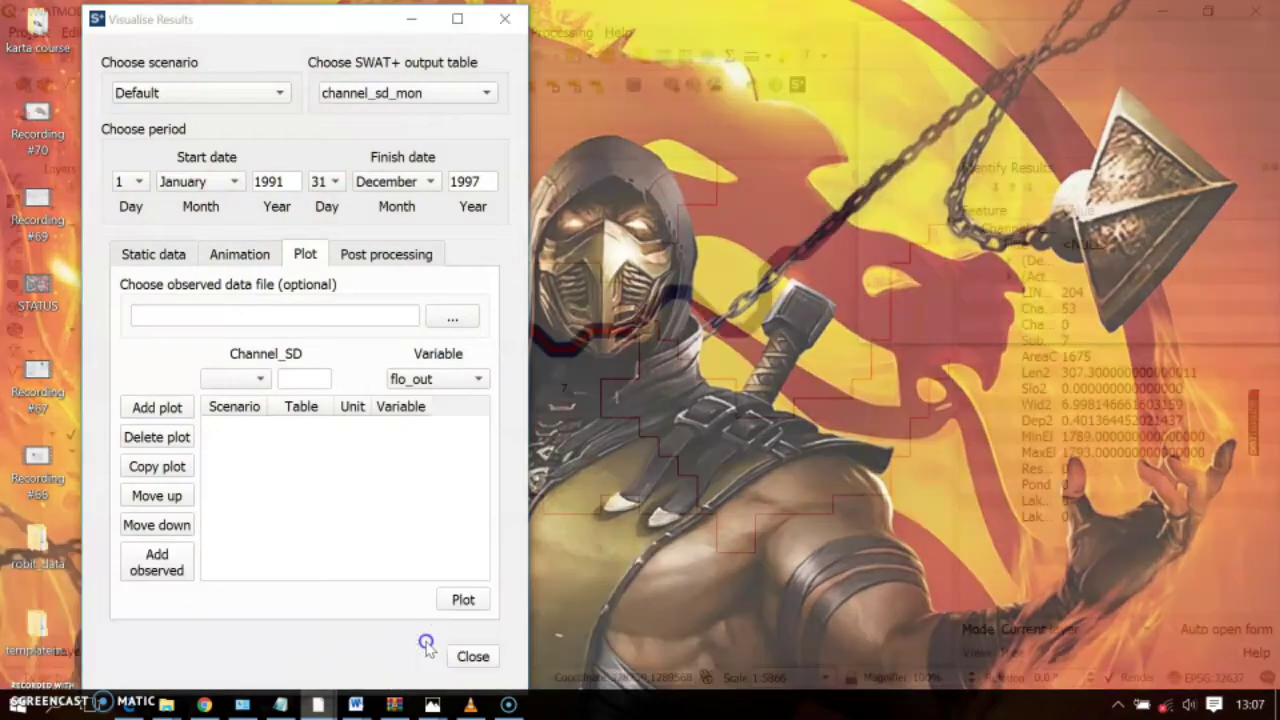
pyautogui.click(426, 645)
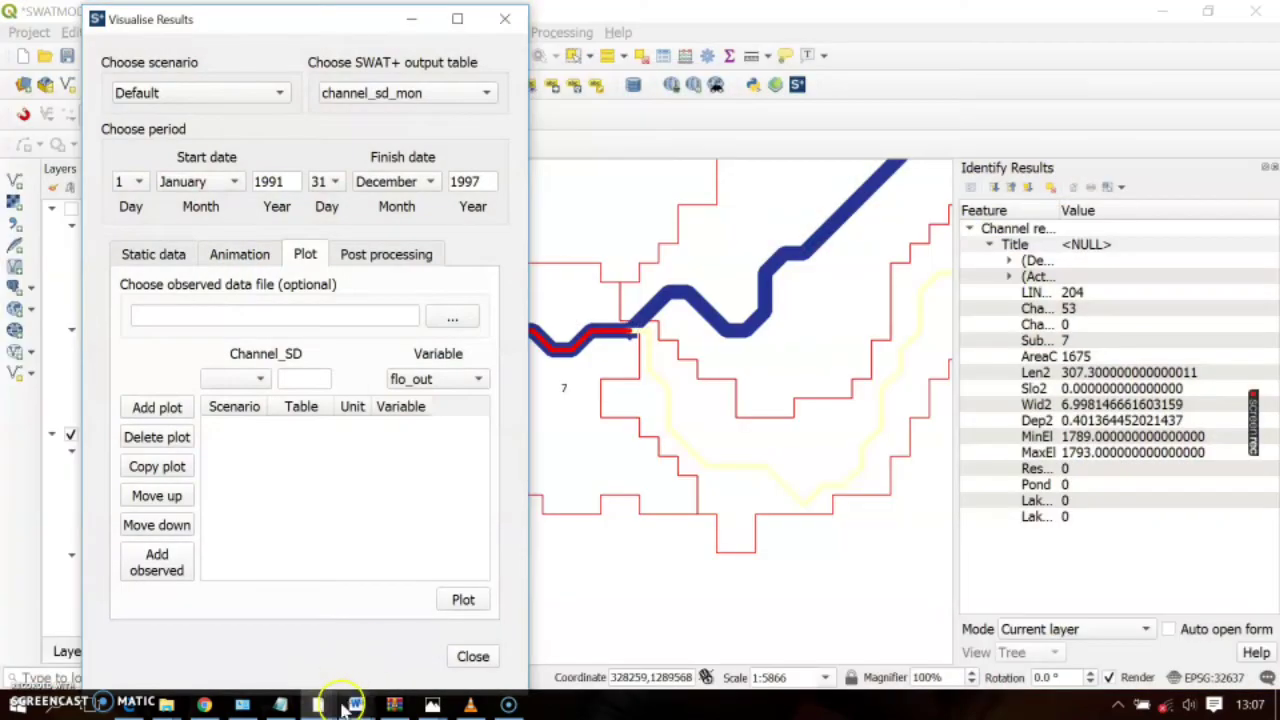
pyautogui.moveTo(318, 702)
pyautogui.click(313, 662)
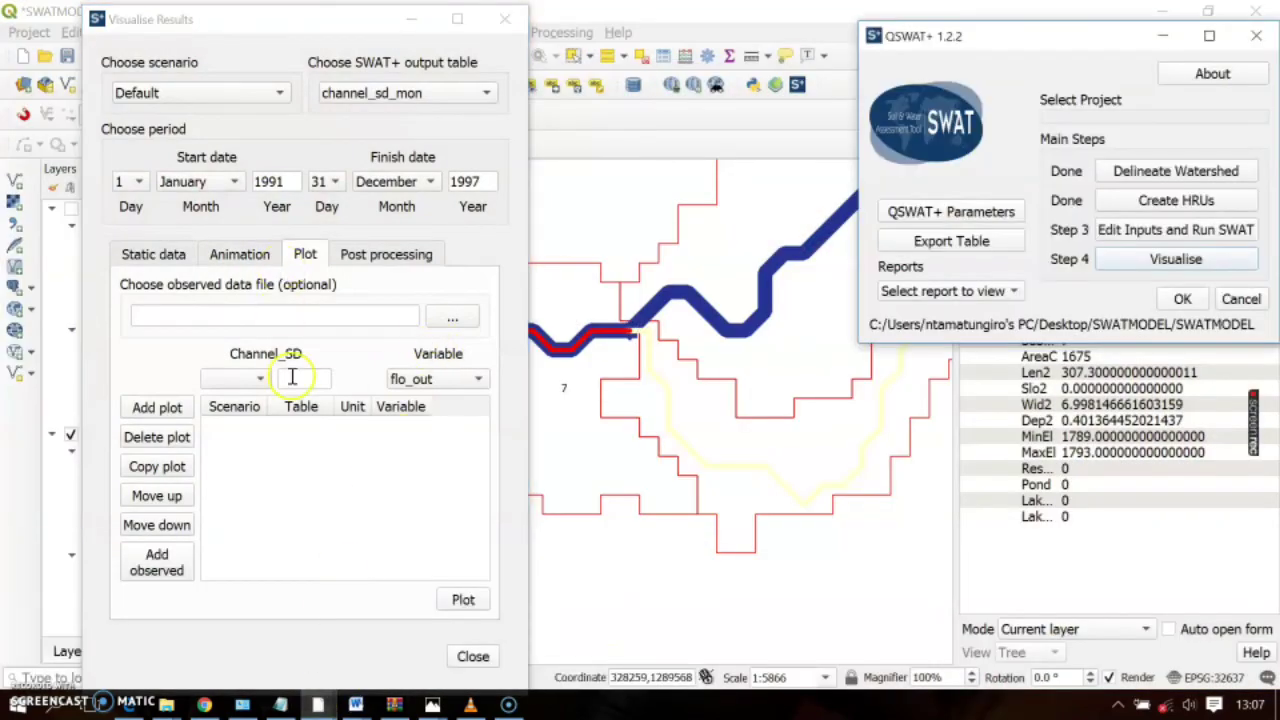
# Choose channel 53 as the plot's Channel_SD unit and add its flo_out series to the plot table.
pyautogui.click(262, 380)
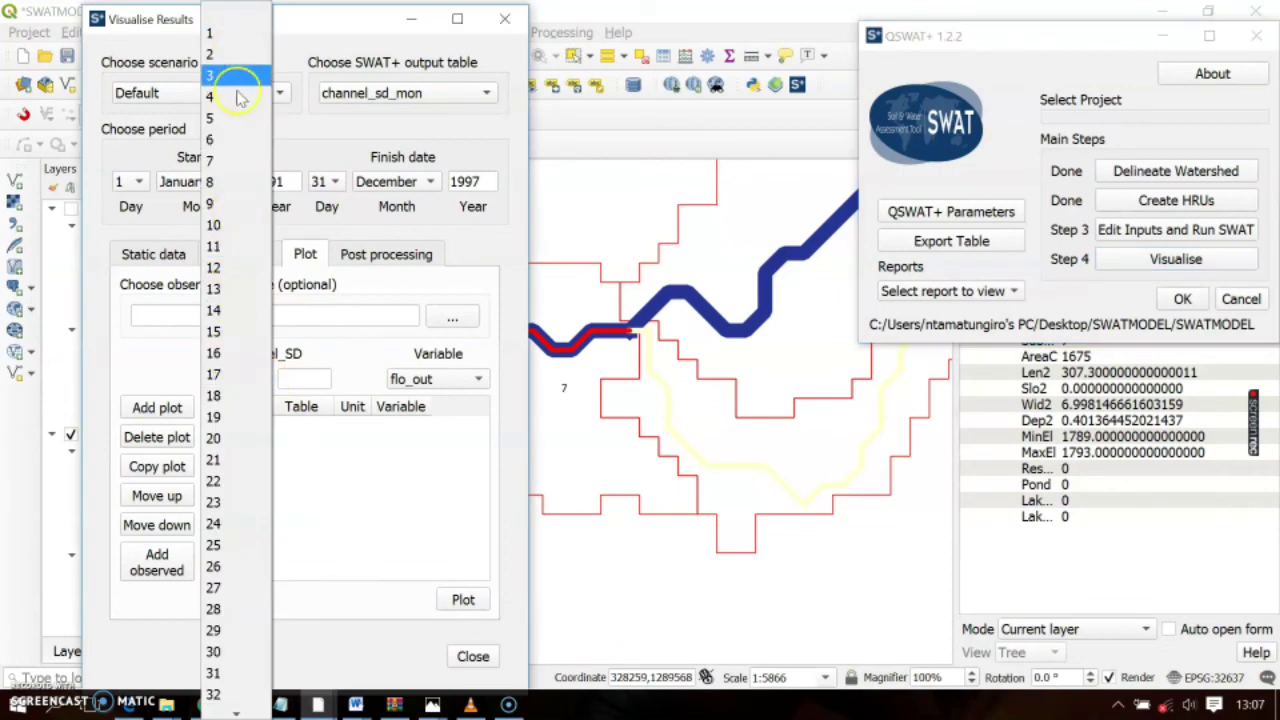
pyautogui.scroll(-19, 232, 510)
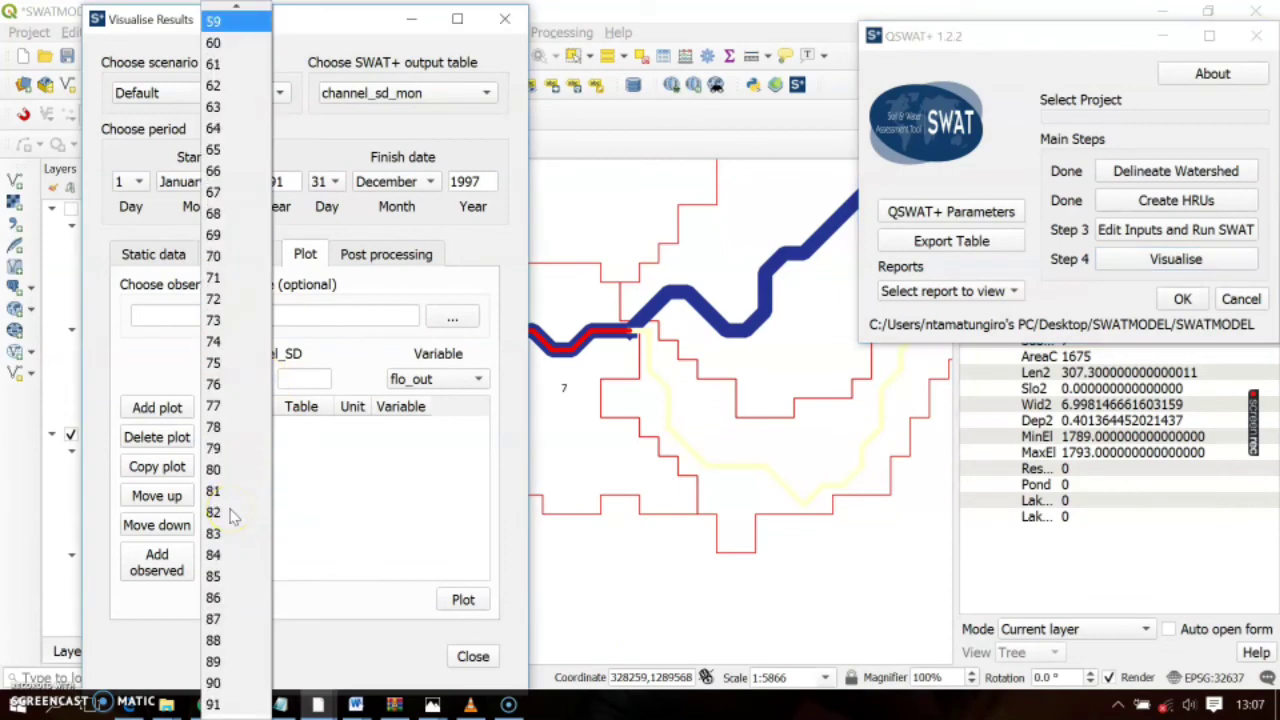
pyautogui.click(215, 88)
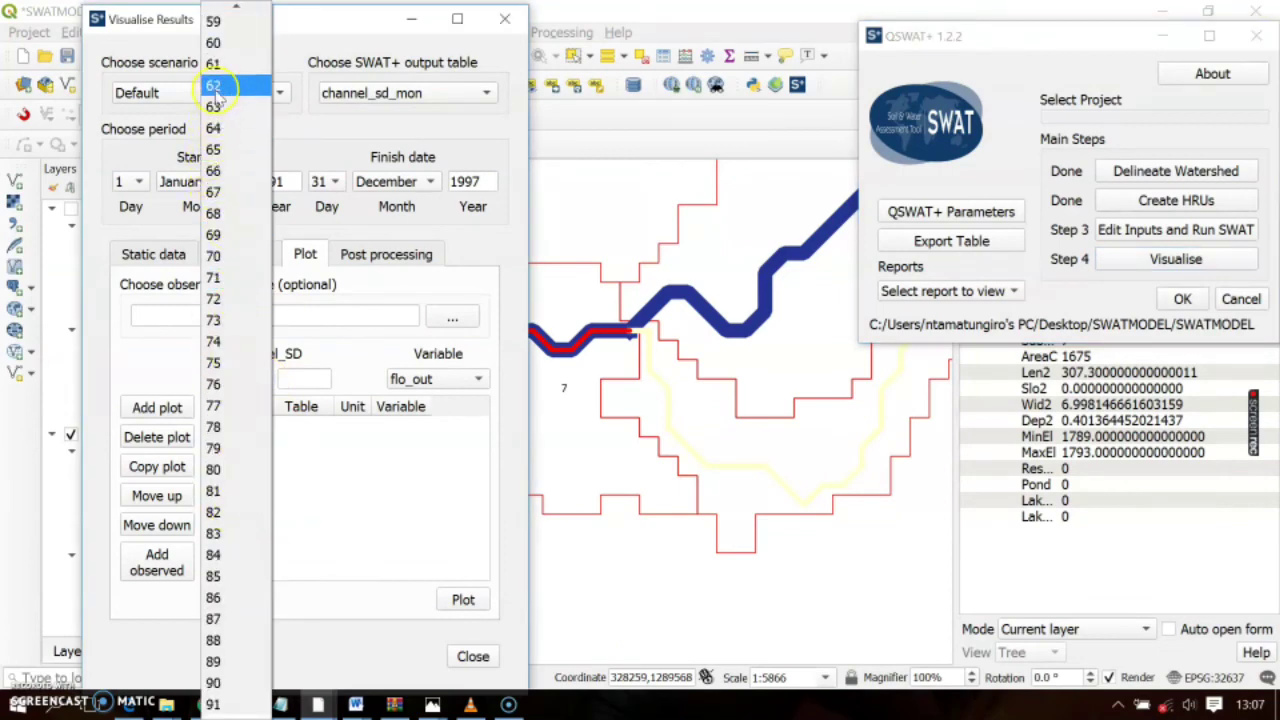
pyautogui.scroll(6, 215, 88)
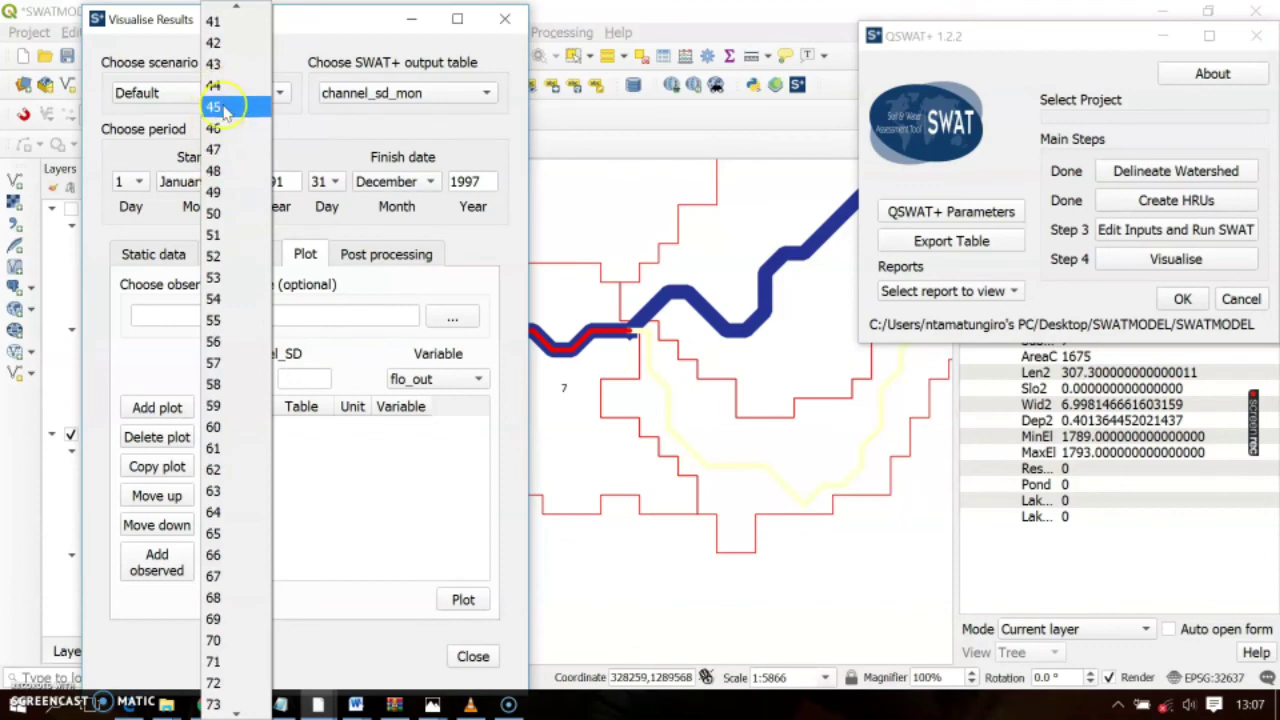
pyautogui.click(236, 280)
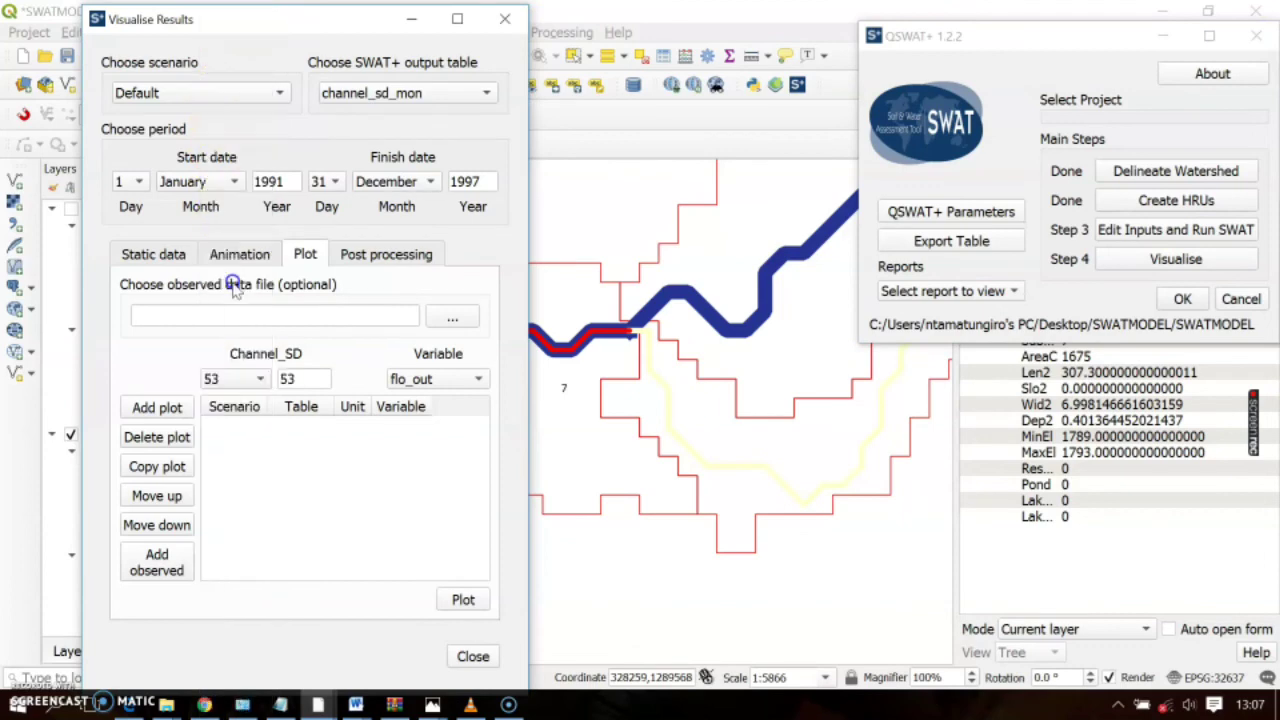
pyautogui.click(160, 410)
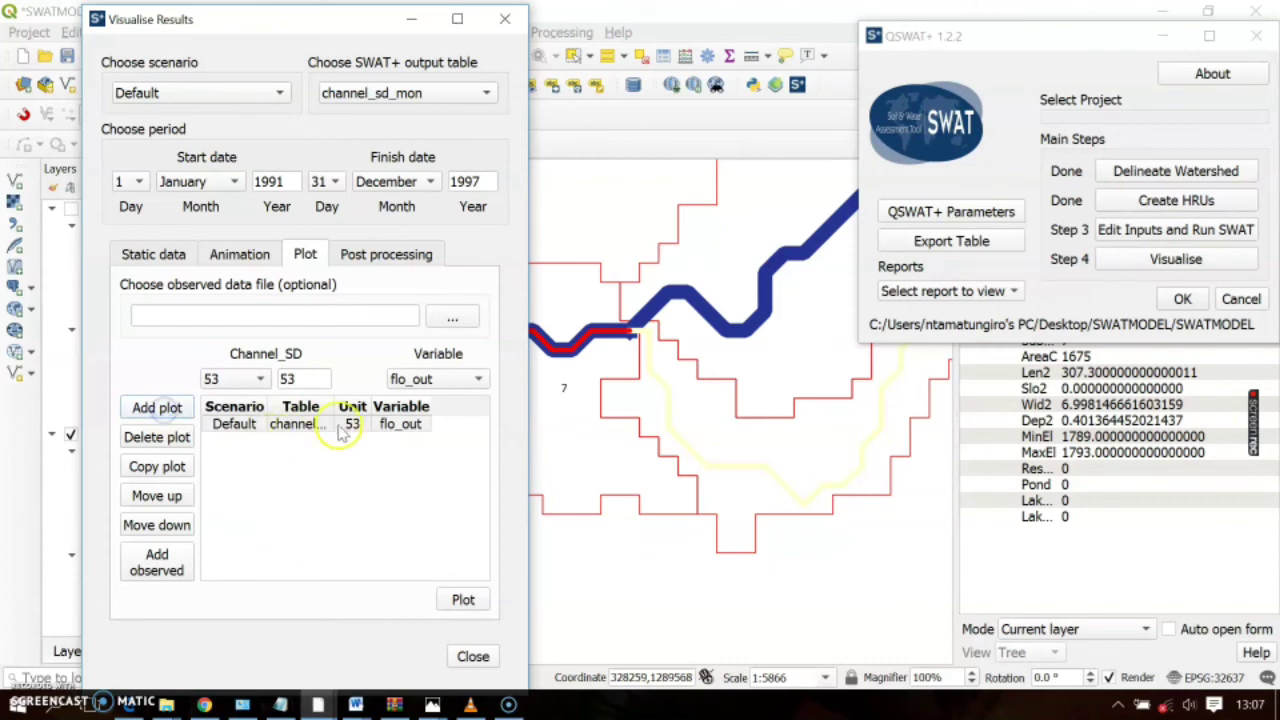
# Plot the channel 53 flow, saving its data as the CSV file OUTPUT in the Scenarios folder, and close the graph.
pyautogui.click(463, 602)
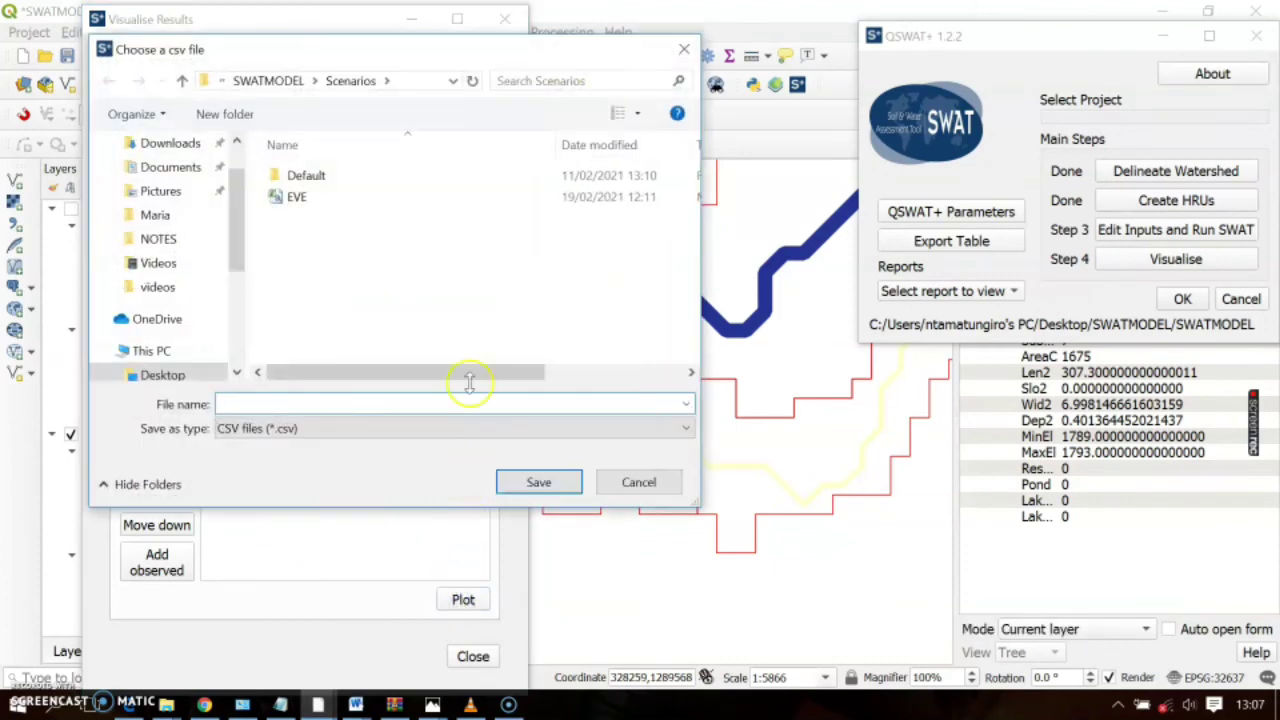
pyautogui.click(302, 199)
pyautogui.doubleClick(263, 406)
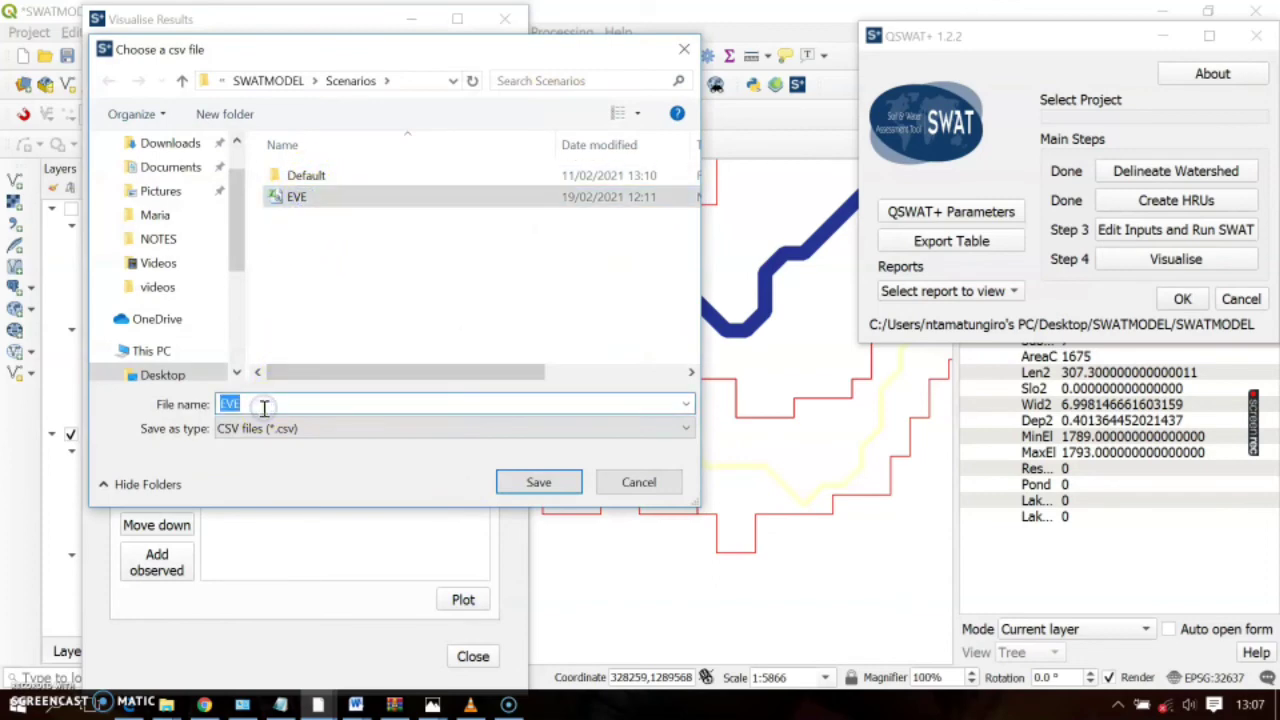
pyautogui.write('OUTPUT')
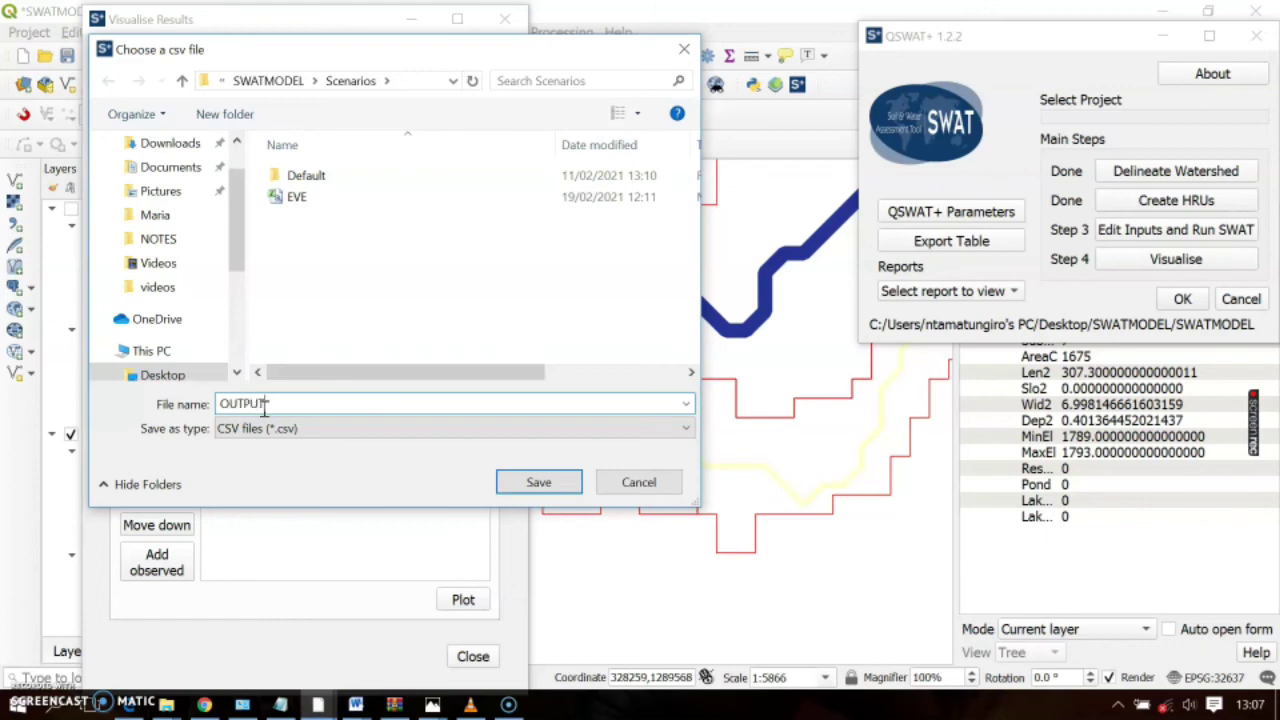
pyautogui.click(328, 372)
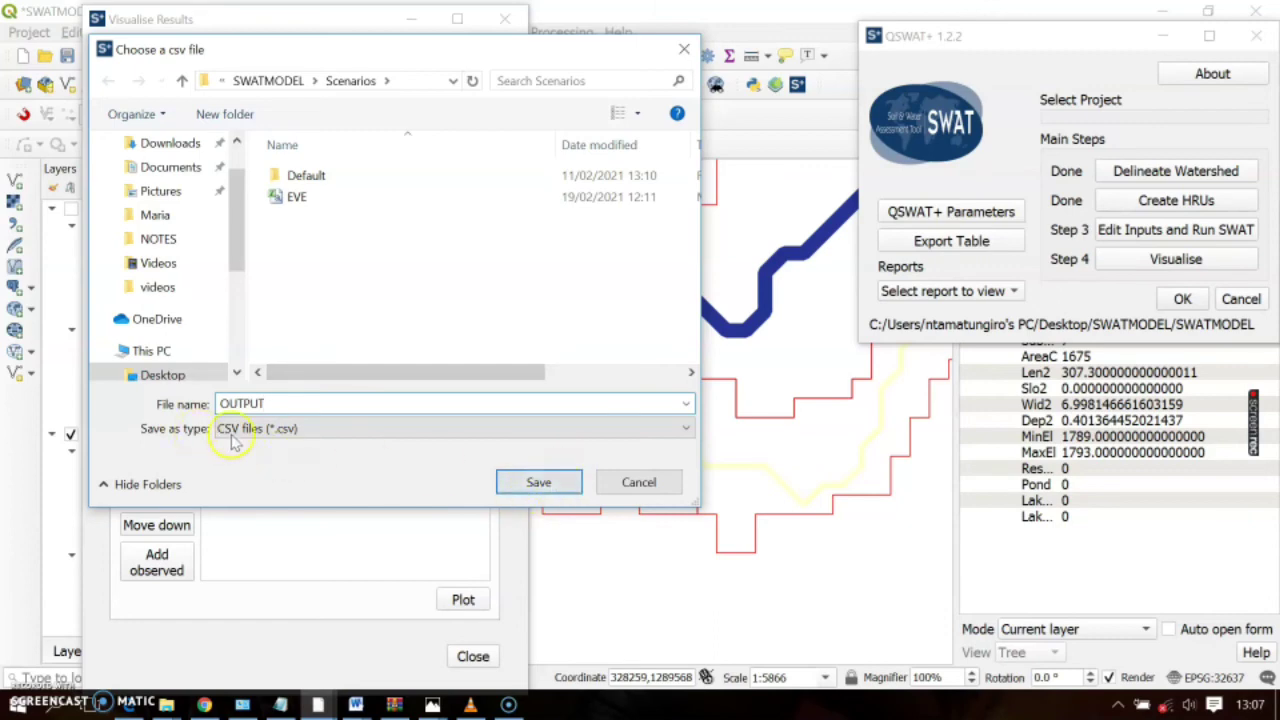
pyautogui.click(538, 482)
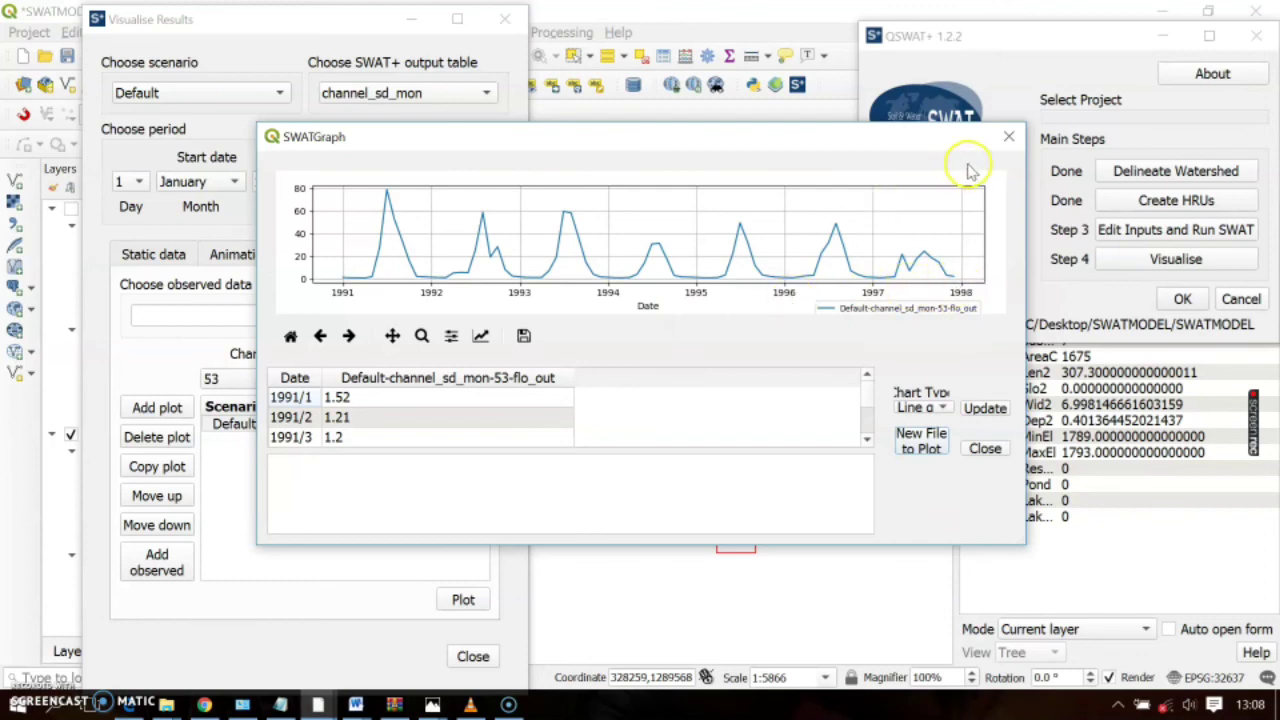
pyautogui.click(1008, 136)
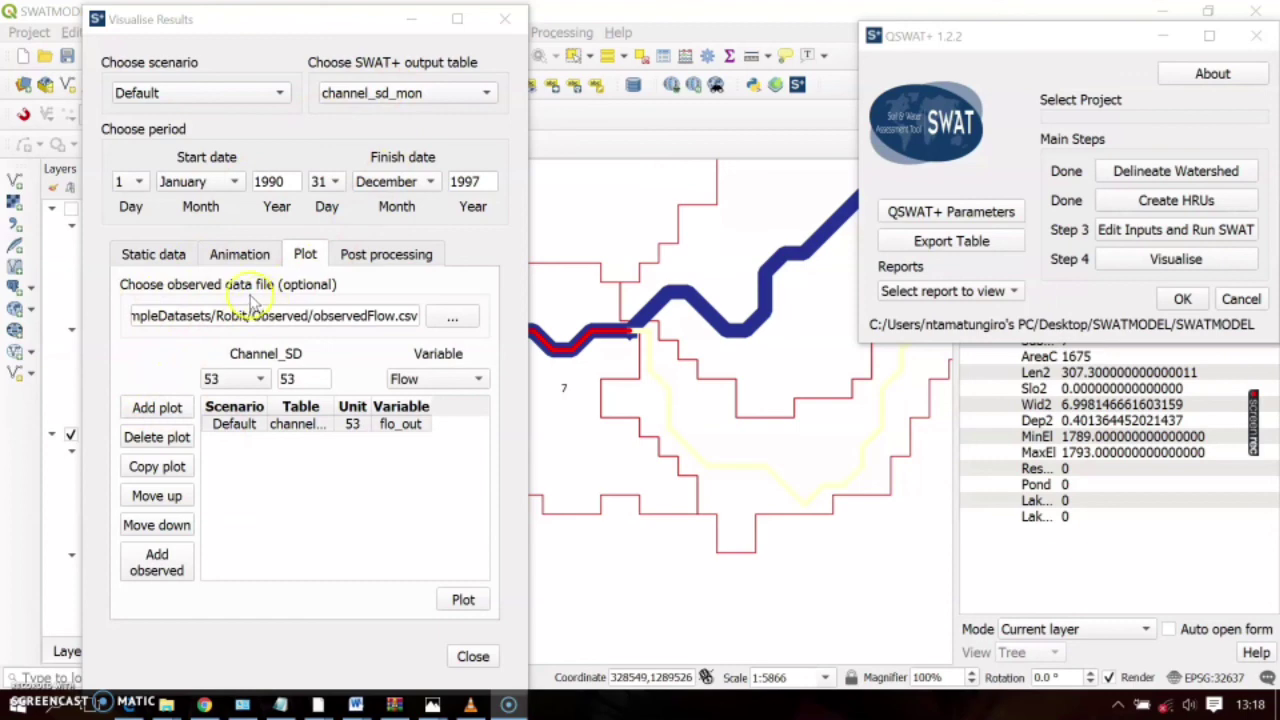
# Browse for the observed data file and select observedFlow in the Desktop folder ExampleDatasets/Robit/Observed.
pyautogui.click(447, 318)
pyautogui.click(162, 143)
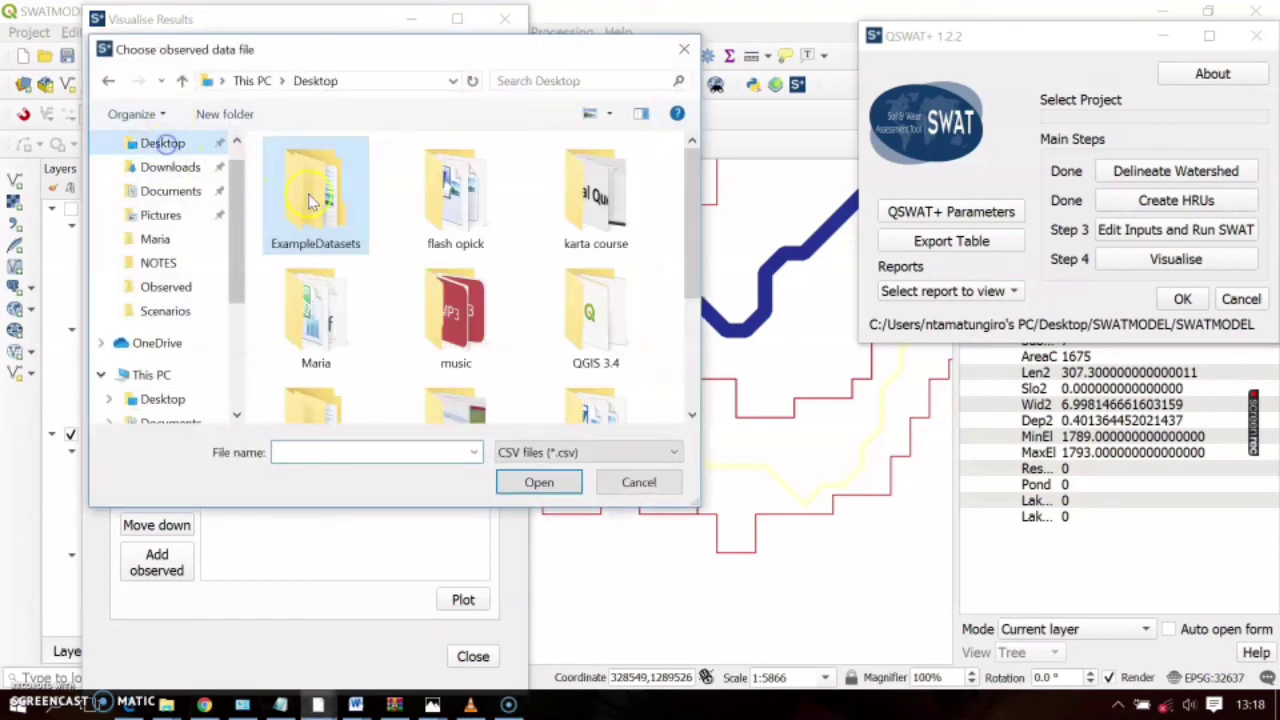
pyautogui.doubleClick(310, 202)
pyautogui.doubleClick(305, 177)
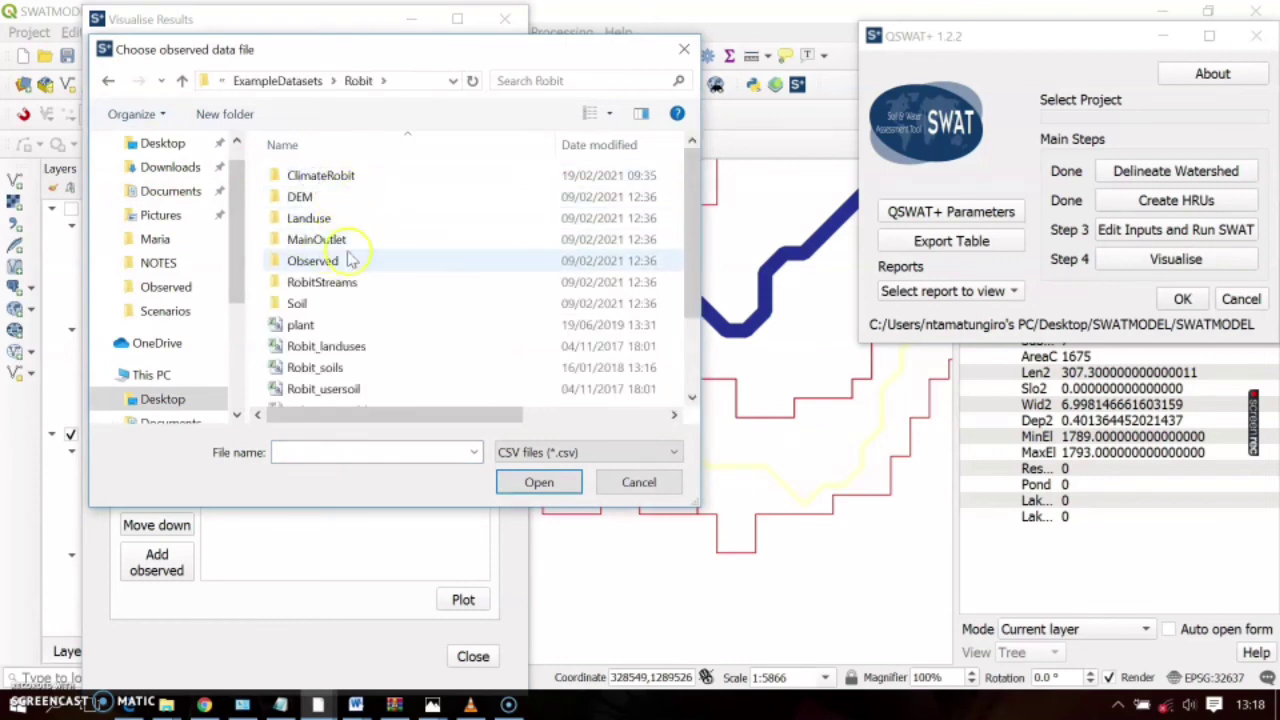
pyautogui.doubleClick(340, 260)
pyautogui.click(316, 180)
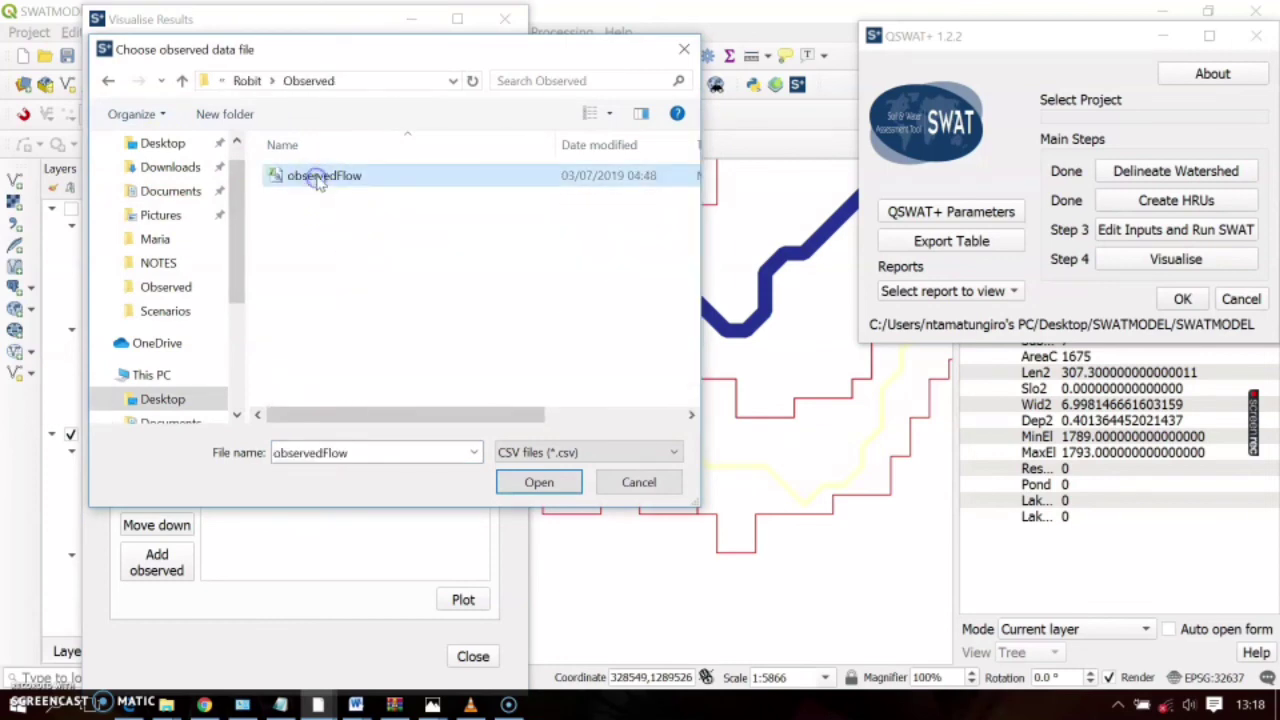
# Open observedFlow in Notepad to examine its date range and flow values, and close it again.
pyautogui.rightClick(320, 177)
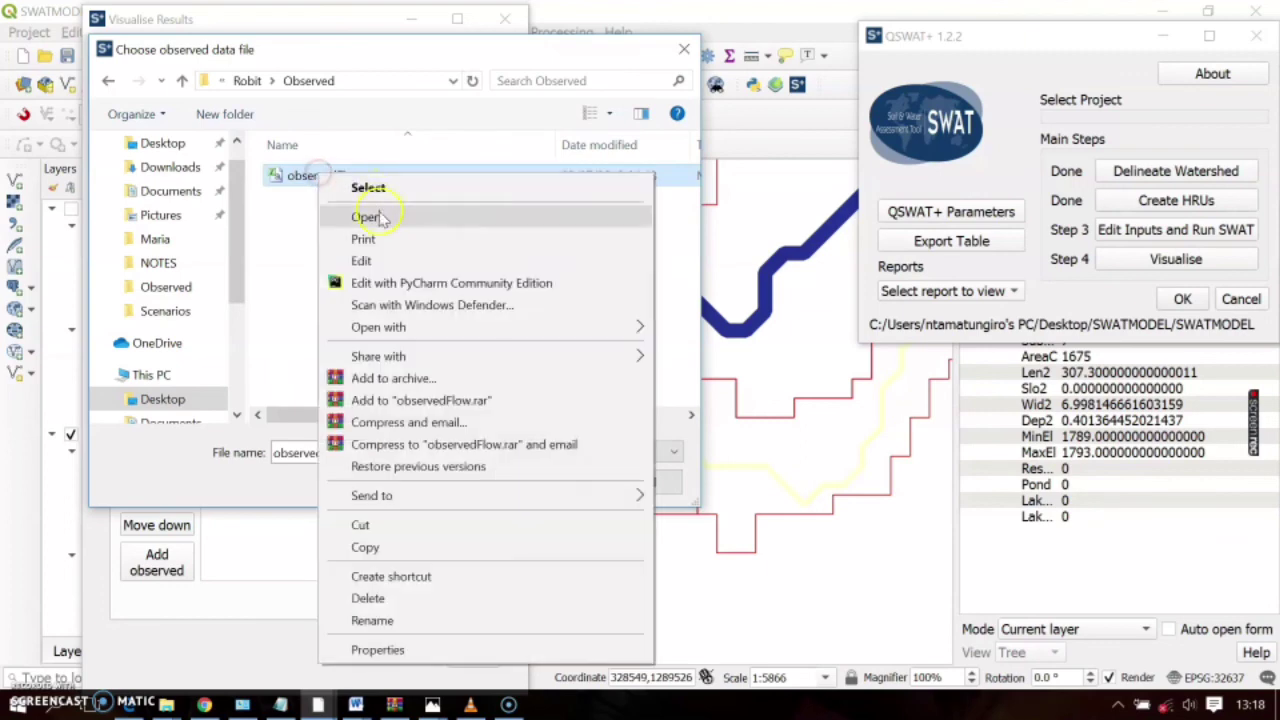
pyautogui.click(366, 260)
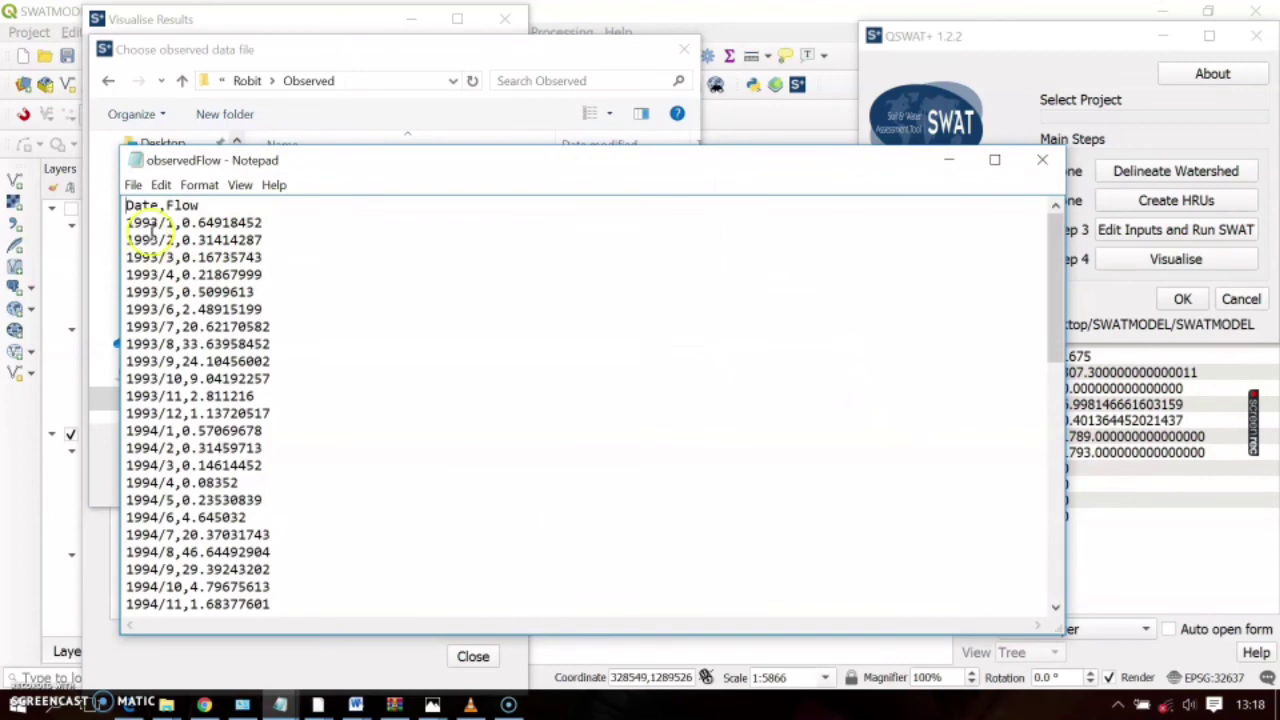
pyautogui.scroll(-13, 211, 257)
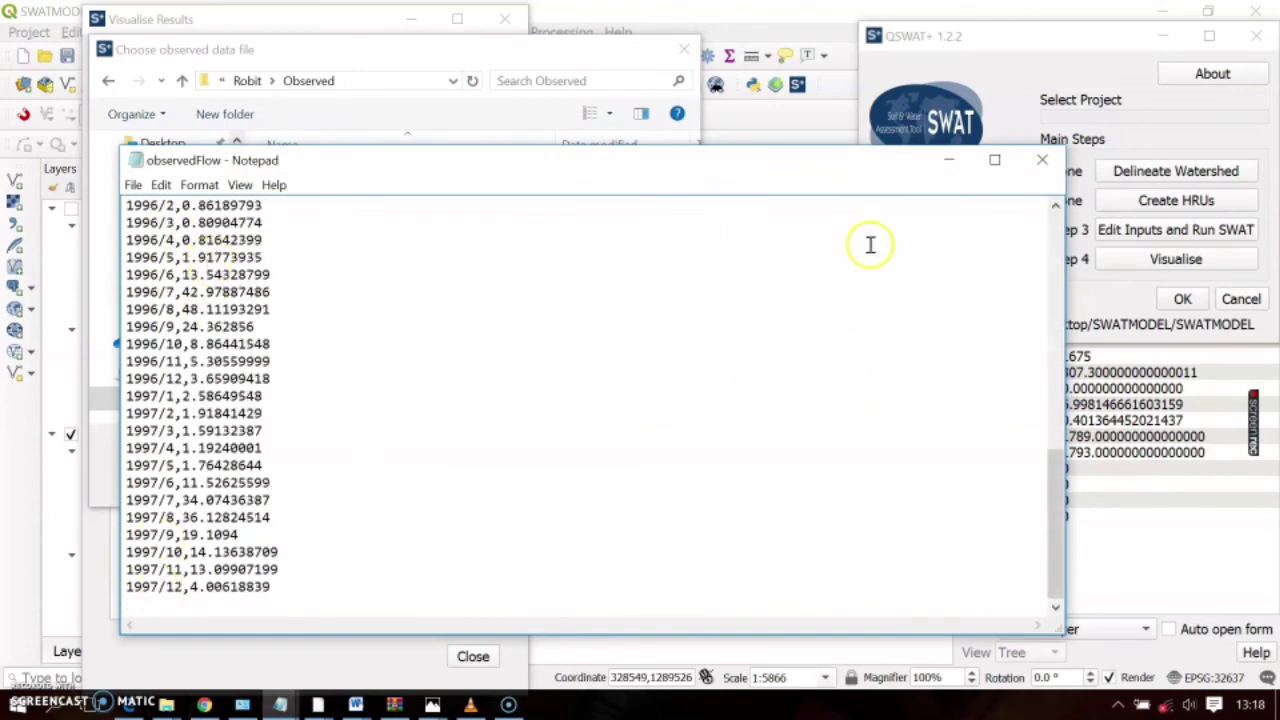
pyautogui.click(1042, 160)
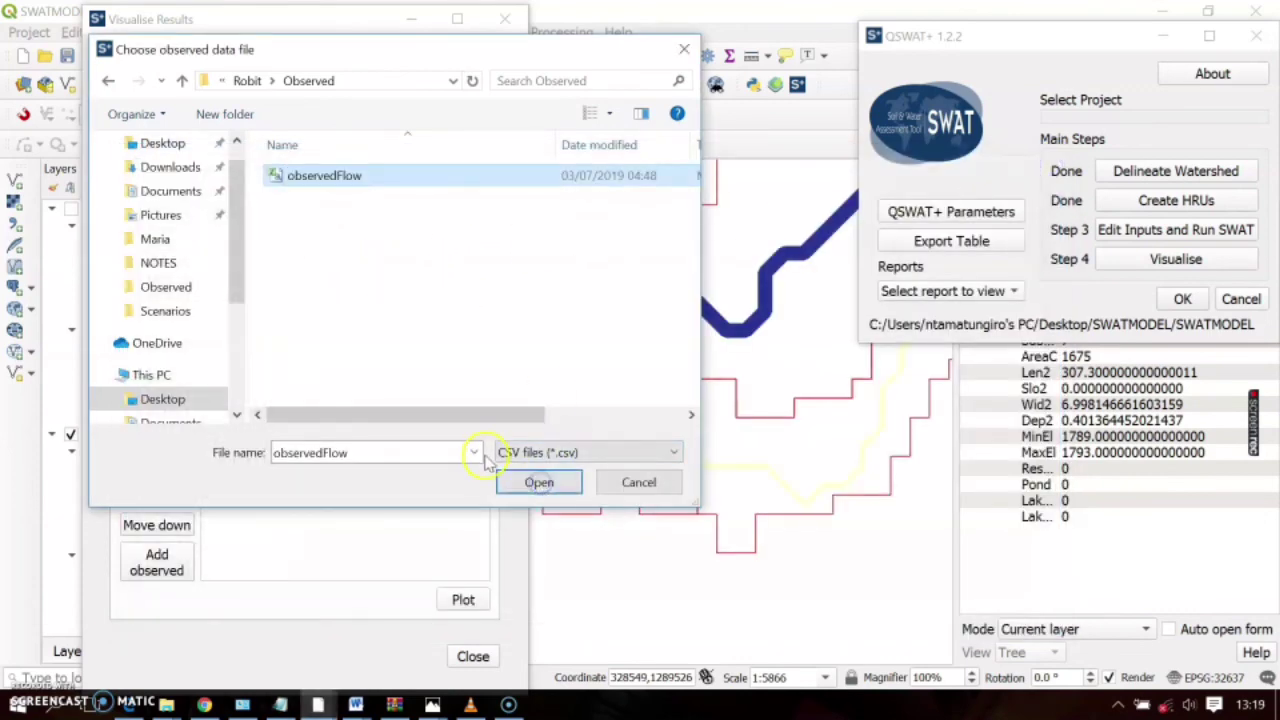
# Load observedFlow.csv as the observed data, set the start year to 1993, and add the observed Flow series to the plot table.
pyautogui.click(540, 482)
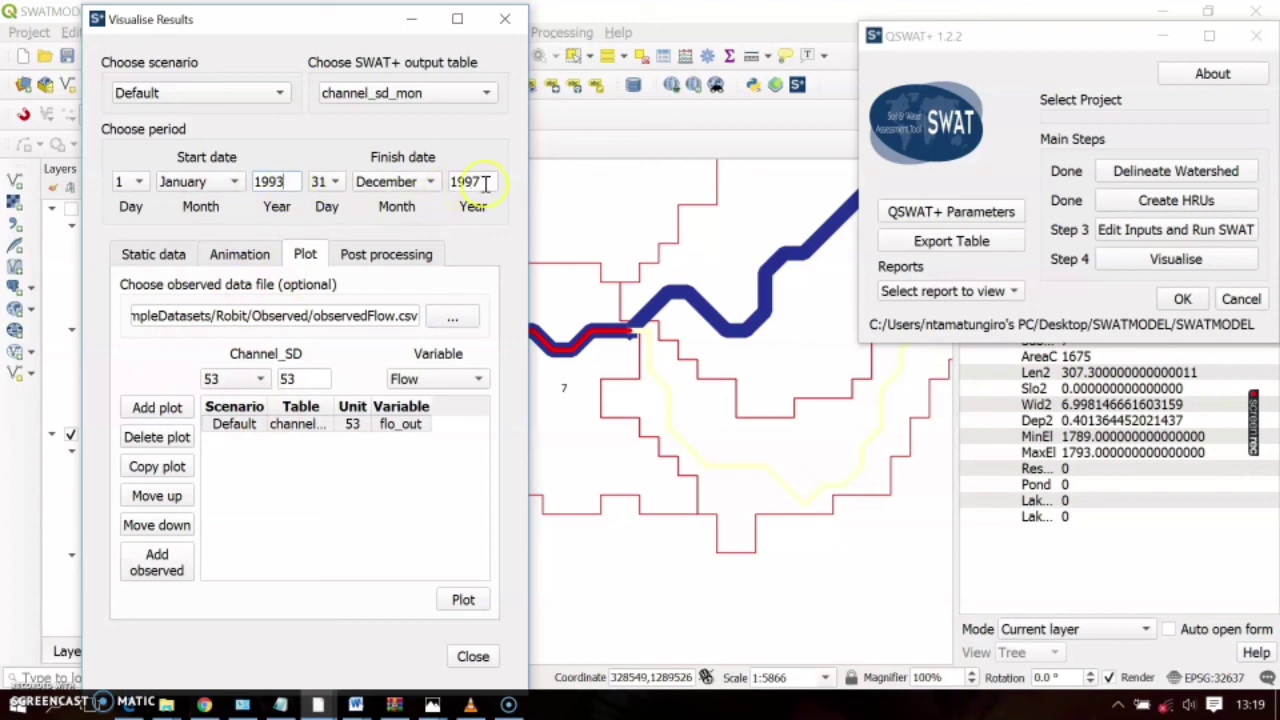
pyautogui.click(154, 566)
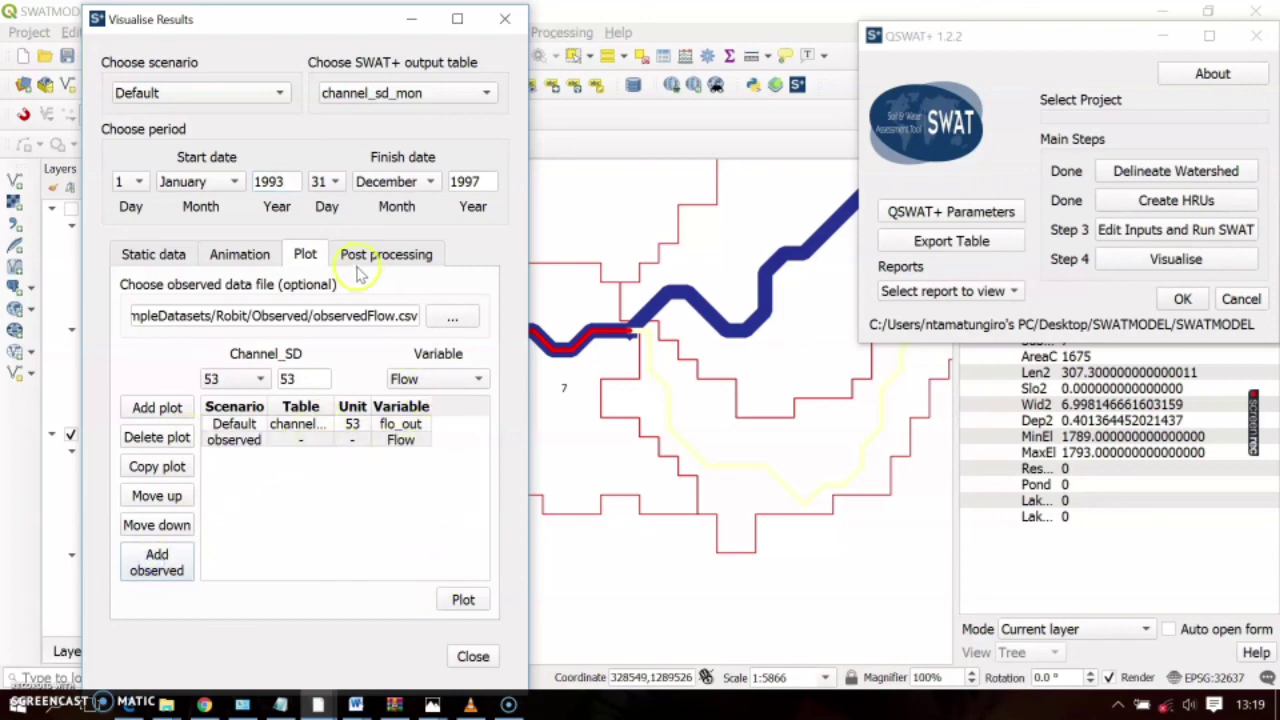
# Plot the simulated and observed flows together, saving the data as the CSV file COMPARISONFILE in the Scenarios folder.
pyautogui.click(465, 599)
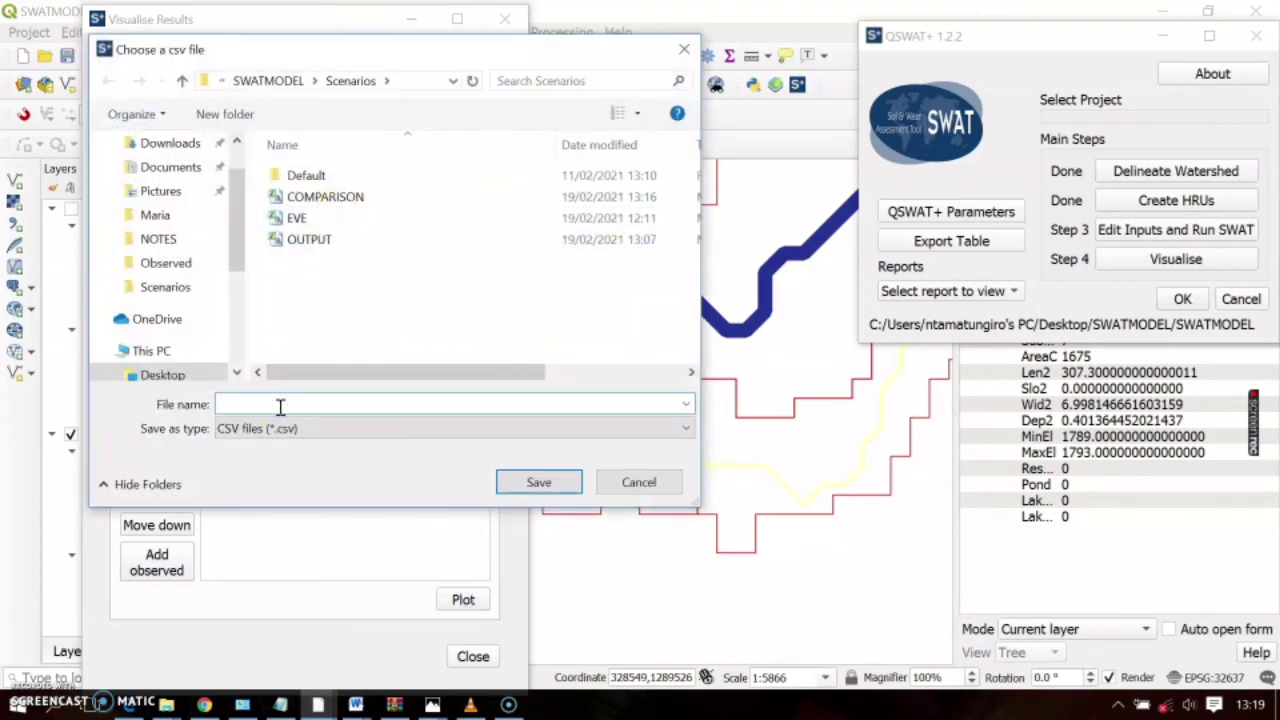
pyautogui.write('COMPA')
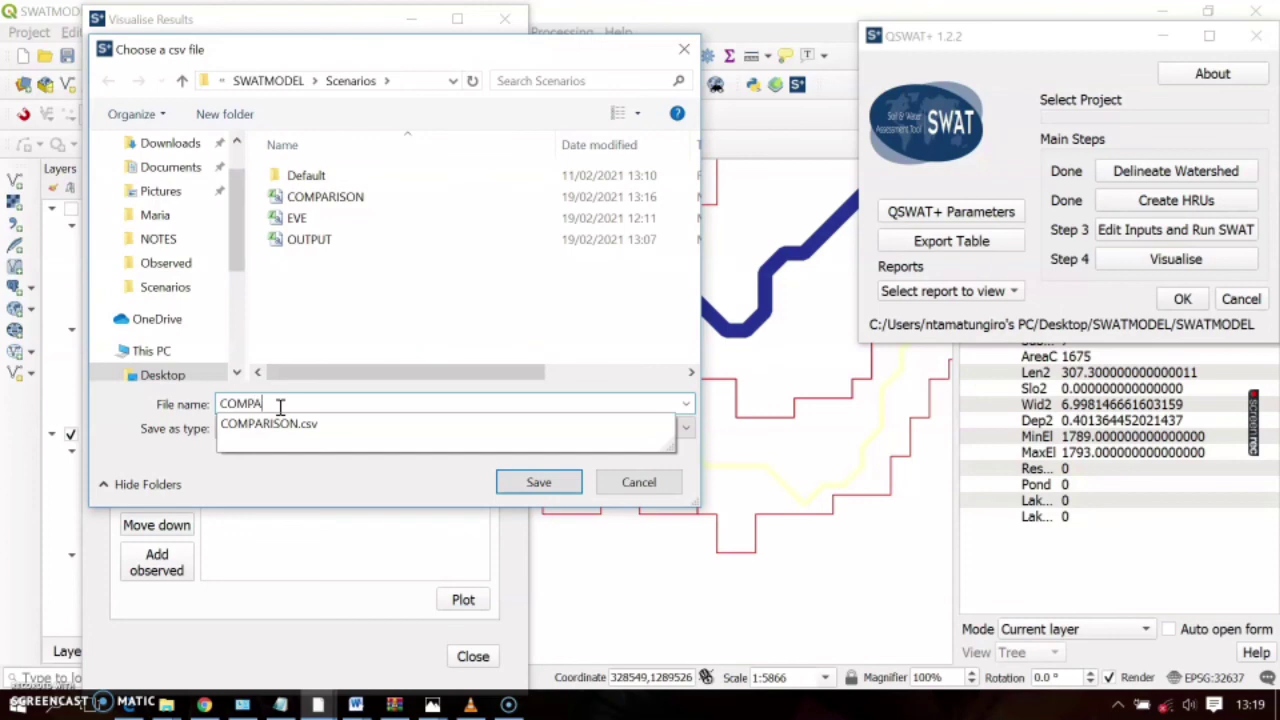
pyautogui.write('RISO')
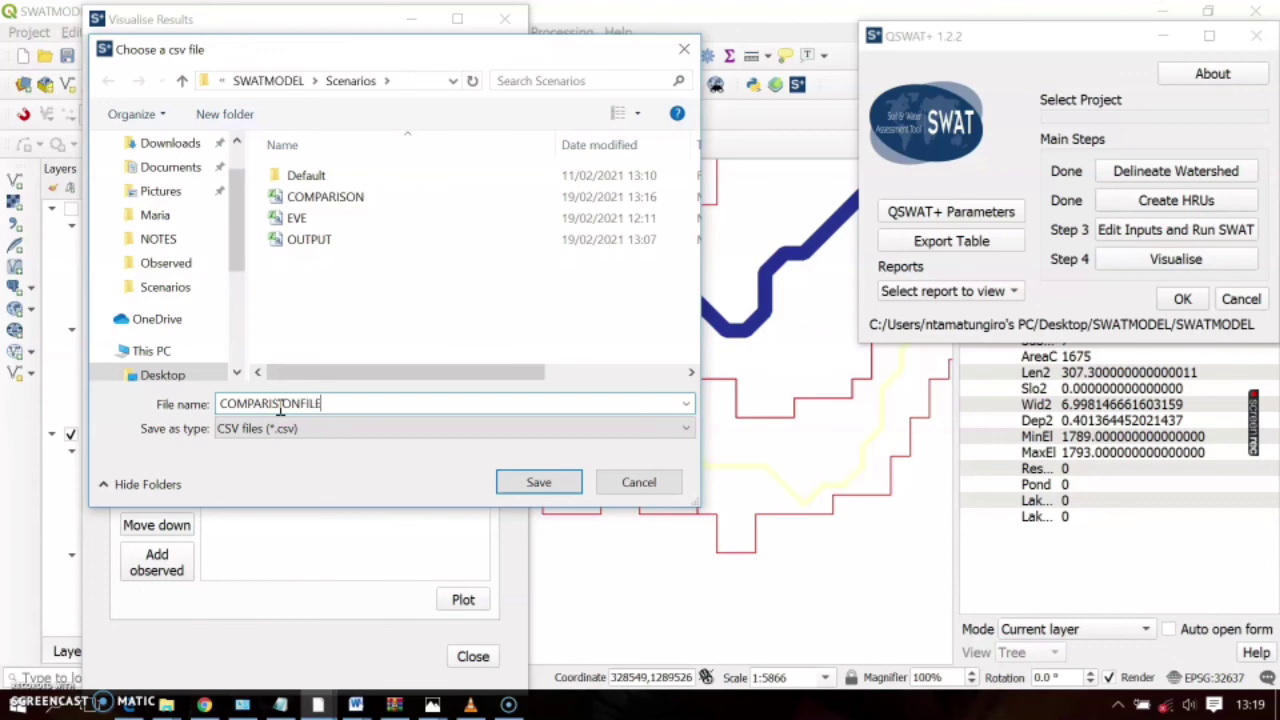
pyautogui.click(535, 484)
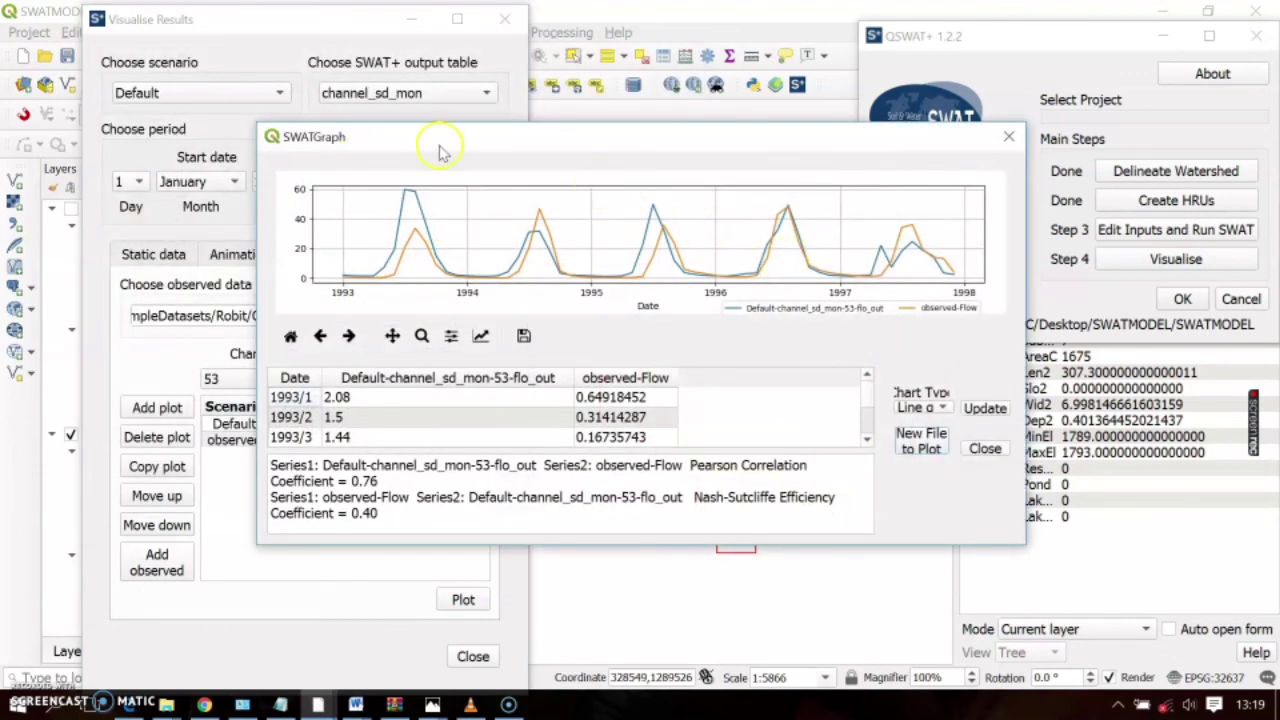
# Move the SWATGraph window up and enlarge it in height and width for a clearer view of the comparison plot.
pyautogui.moveTo(520, 138); pyautogui.dragTo(516, 92)
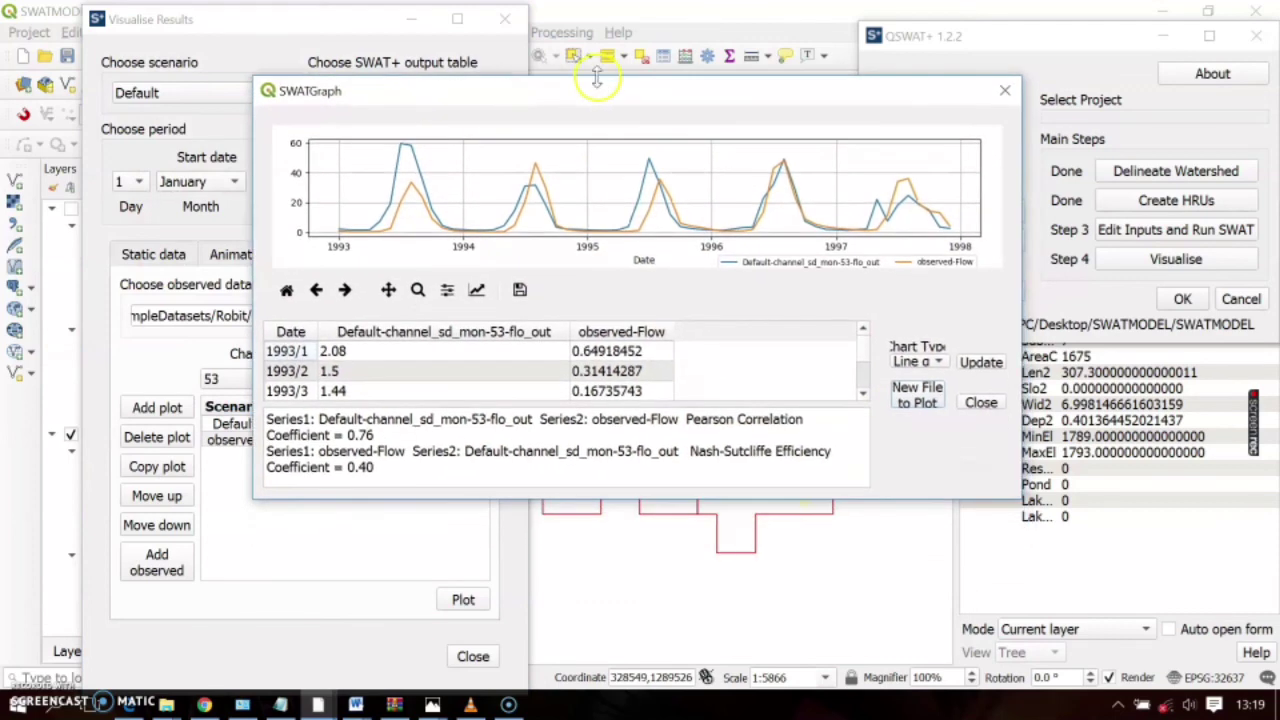
pyautogui.moveTo(596, 80); pyautogui.dragTo(598, 22)
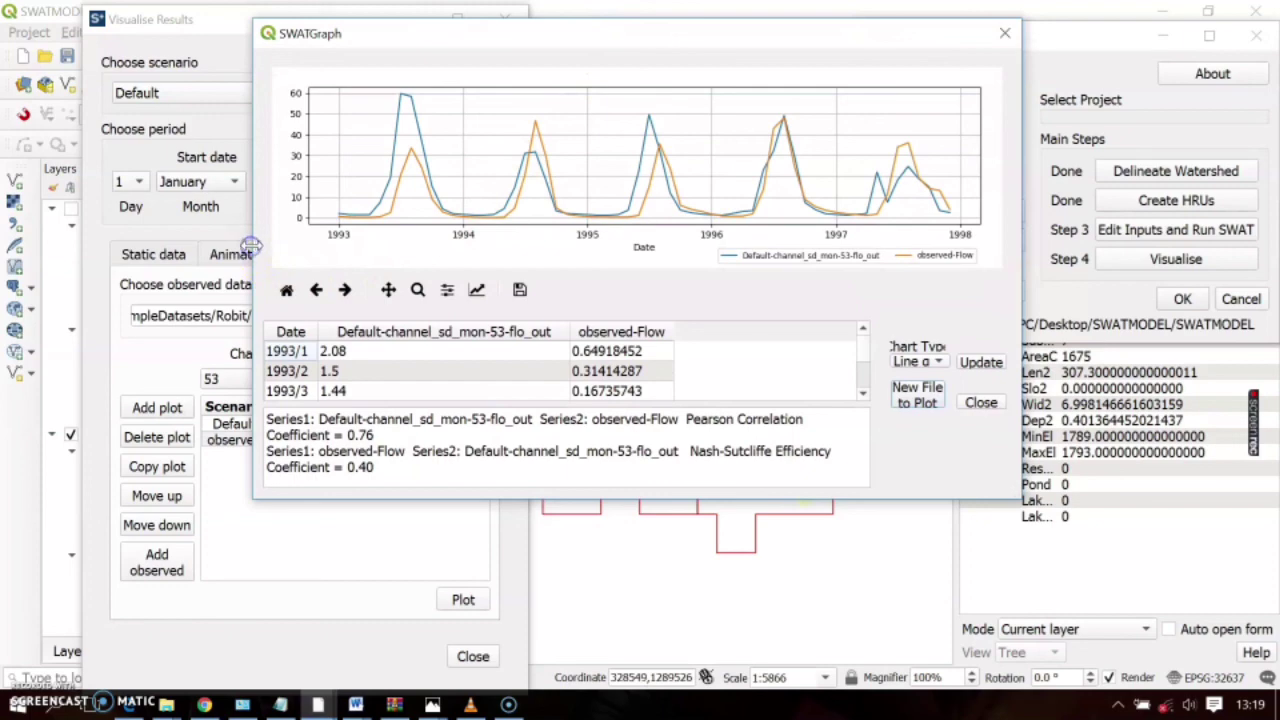
pyautogui.moveTo(256, 245); pyautogui.dragTo(231, 243)
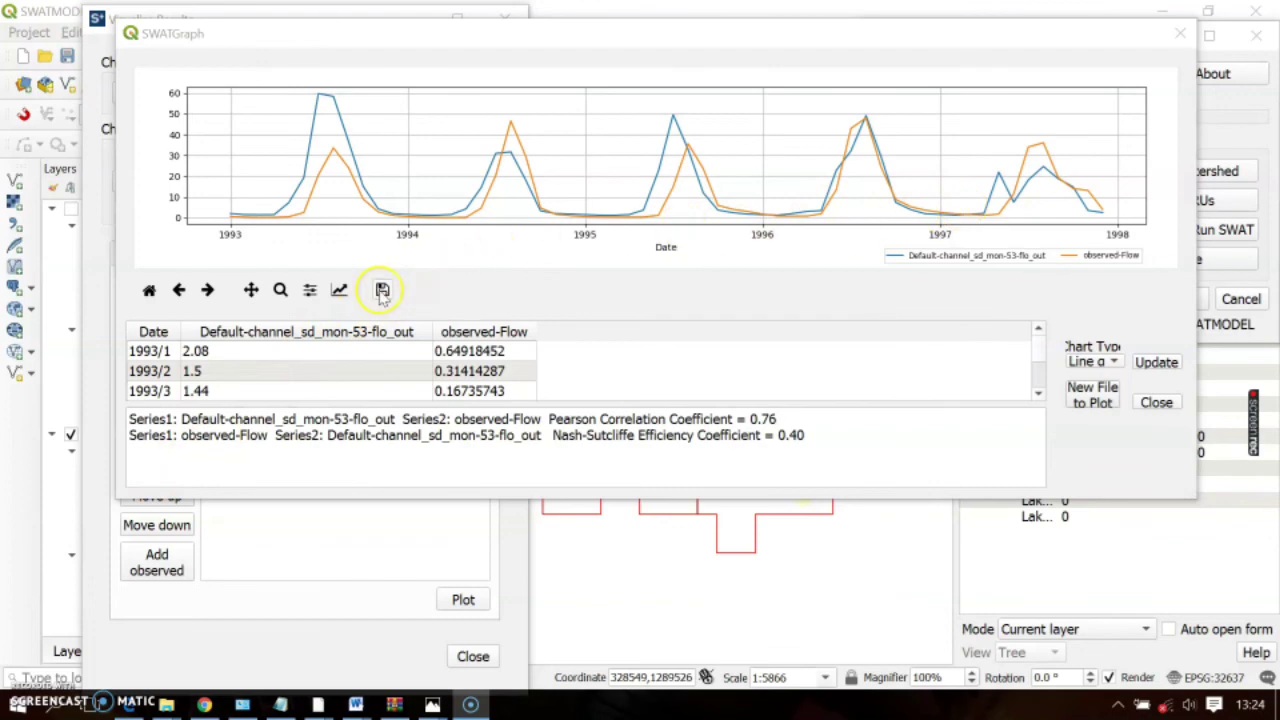
# Save the comparison graph to the Desktop as a PNG file named image.
pyautogui.click(382, 290)
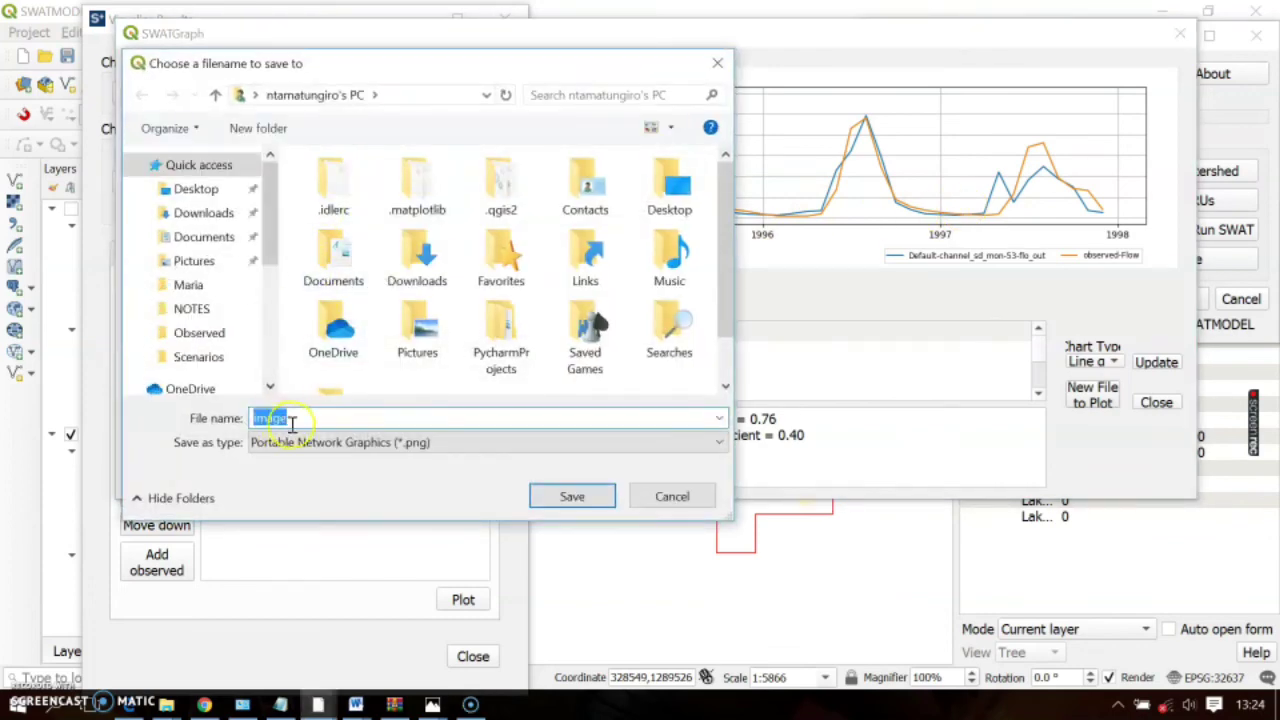
pyautogui.click(194, 189)
pyautogui.doubleClick(302, 419)
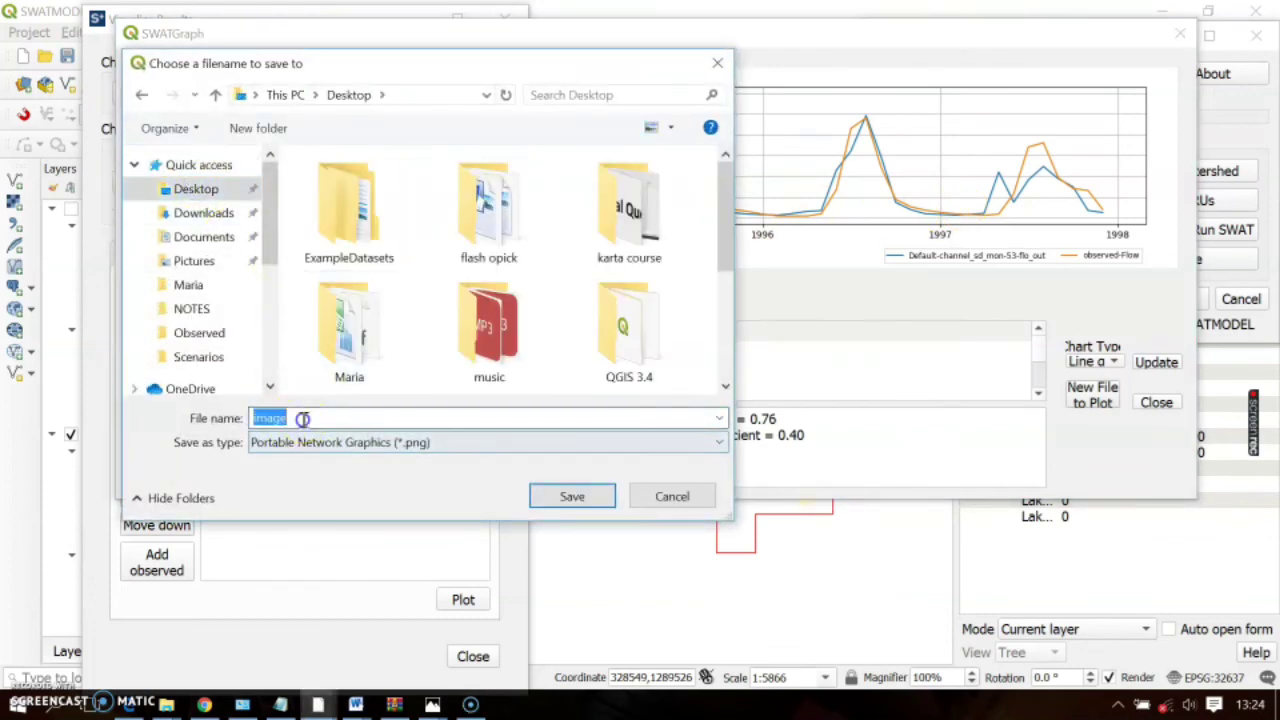
pyautogui.click(572, 496)
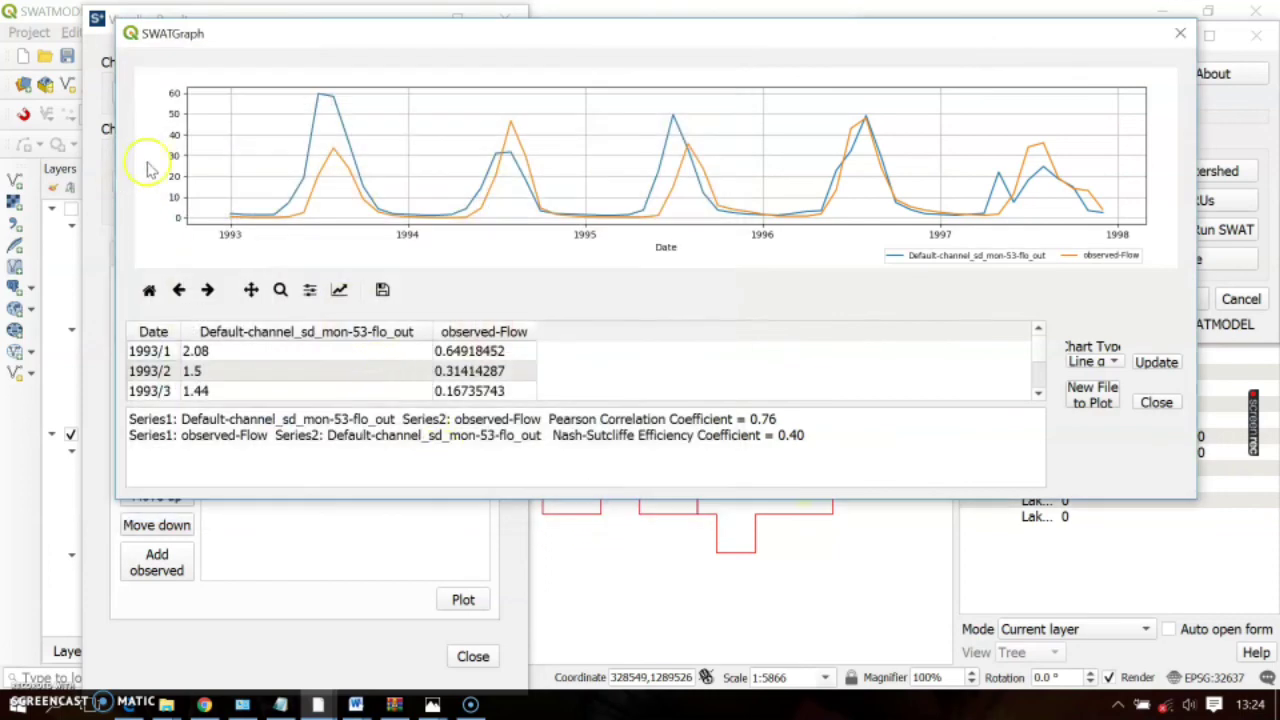